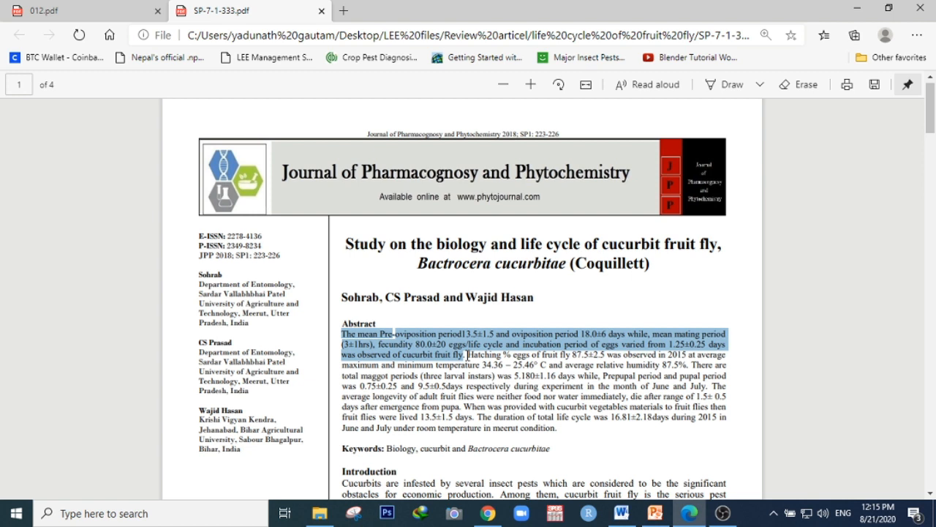
Switch to Word and start inserting a citation at the end of the paragraph by adding a new source
{"action": "mouse_move", "coordinate": [634, 517]}
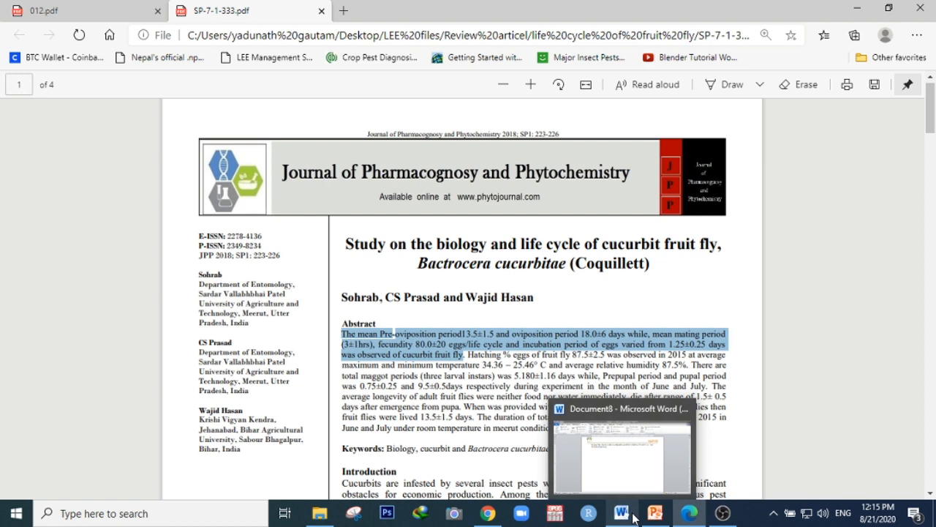
{"action": "left_click", "coordinate": [634, 518]}
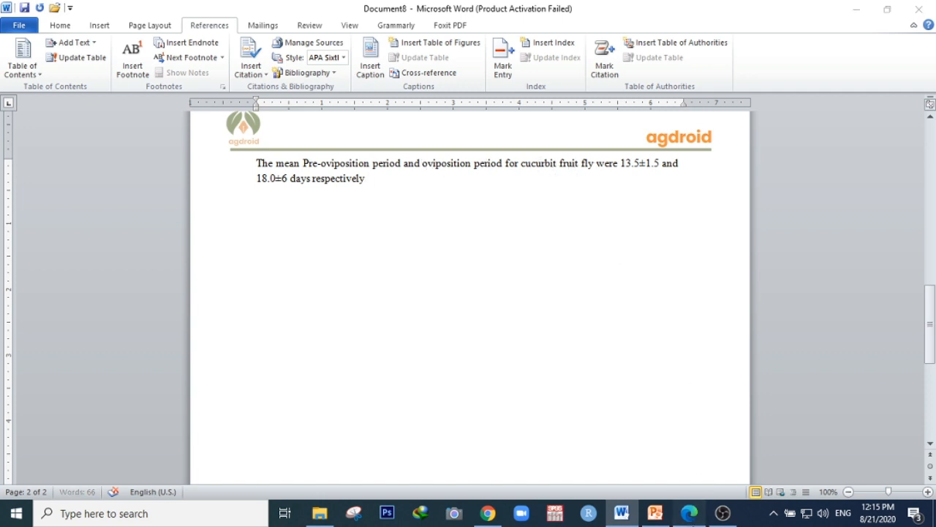
{"action": "left_click", "coordinate": [689, 512]}
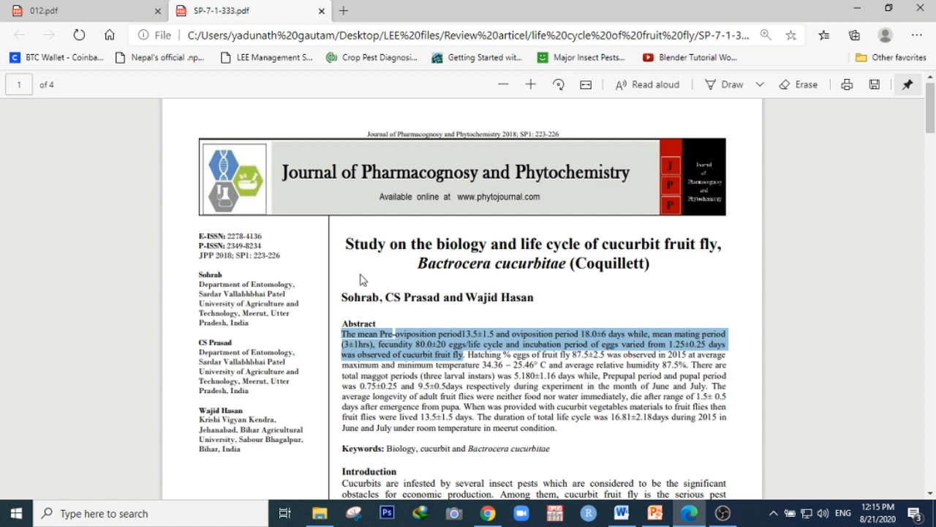
{"action": "left_click", "coordinate": [691, 514]}
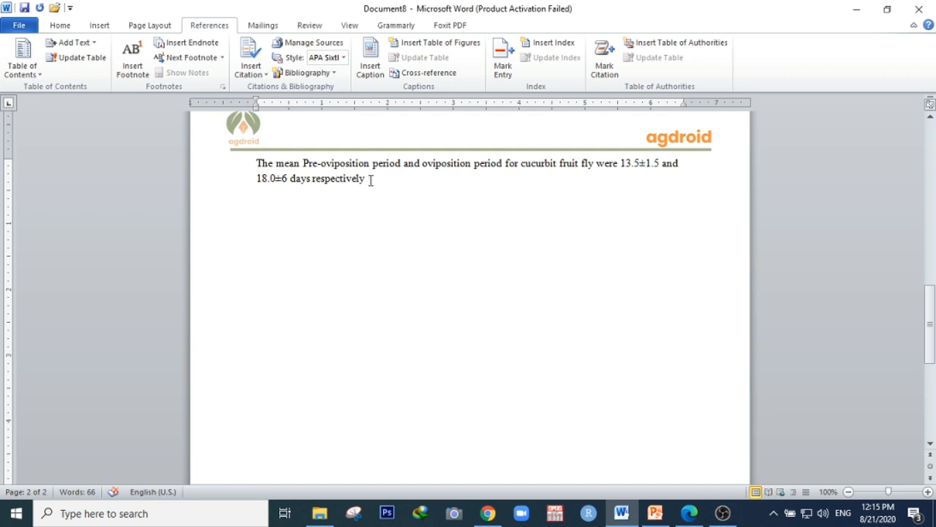
{"action": "left_click", "coordinate": [64, 26]}
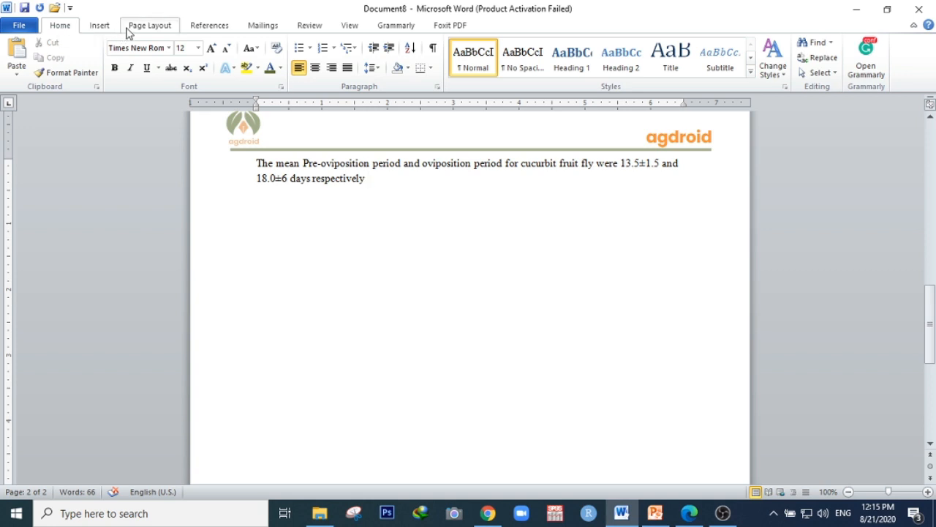
{"action": "left_click", "coordinate": [209, 28]}
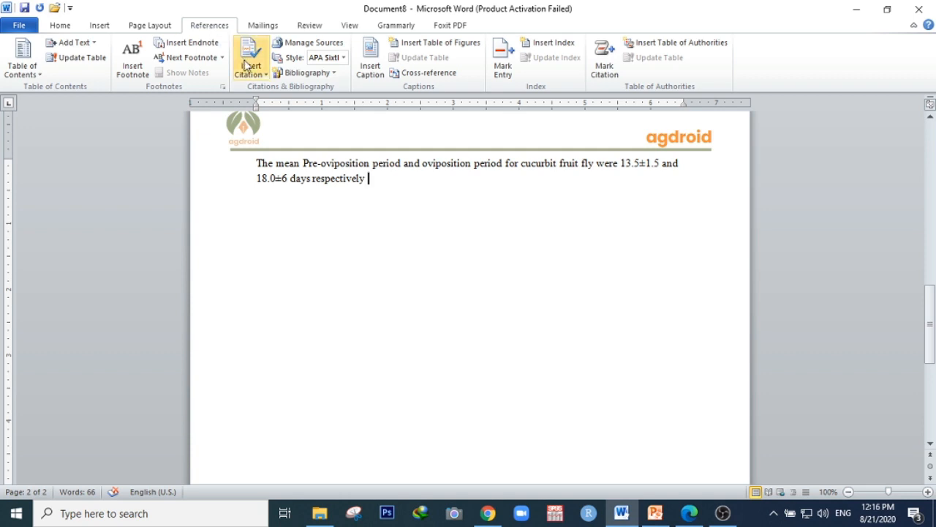
{"action": "left_click", "coordinate": [256, 72]}
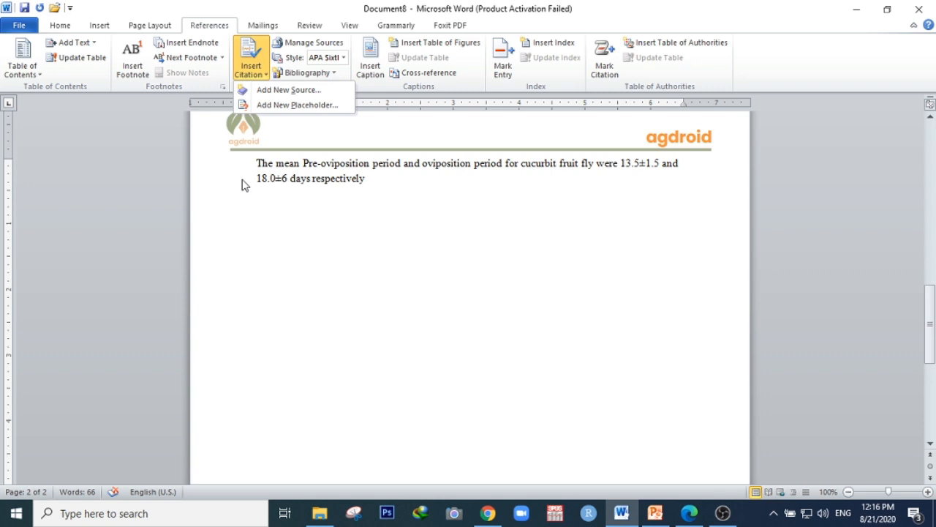
{"action": "left_click", "coordinate": [267, 93]}
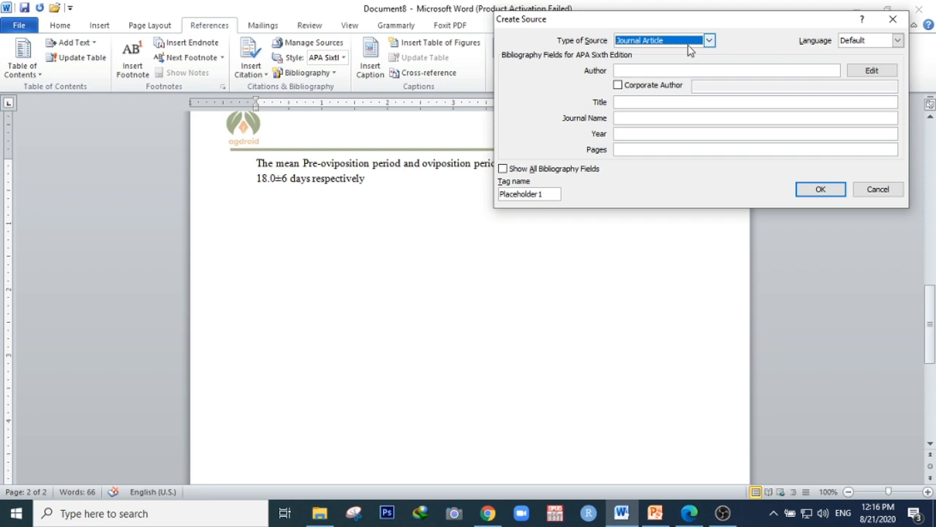
Set the new source's type to Journal Article
{"action": "left_click", "coordinate": [689, 513]}
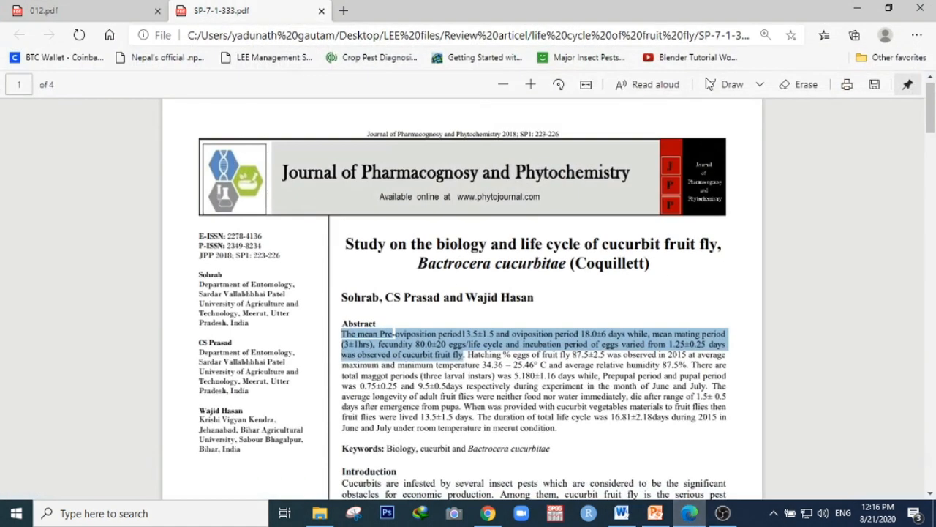
{"action": "left_click", "coordinate": [486, 310]}
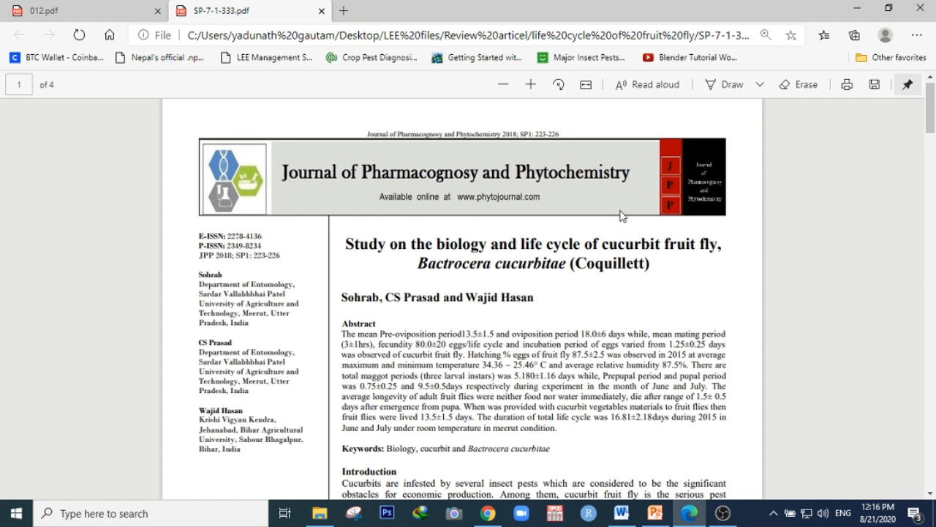
{"action": "left_click", "coordinate": [689, 512]}
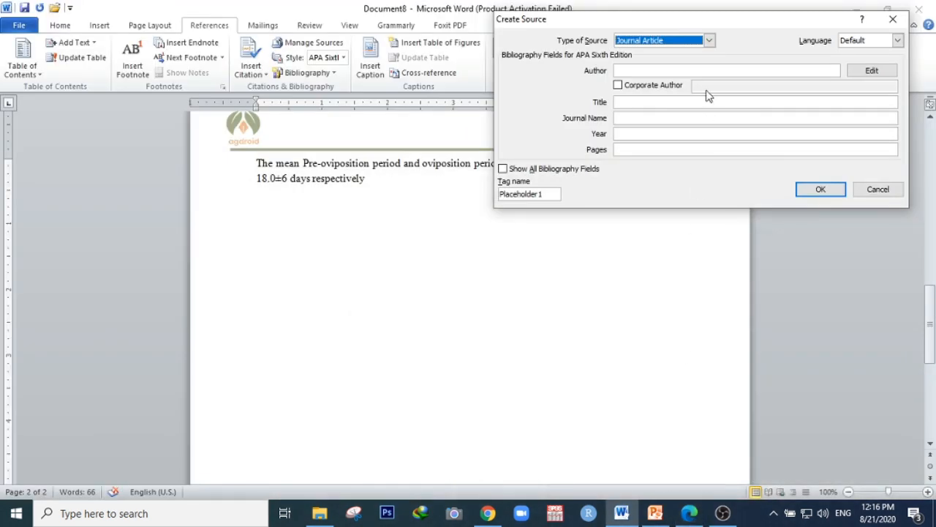
{"action": "left_click", "coordinate": [709, 41]}
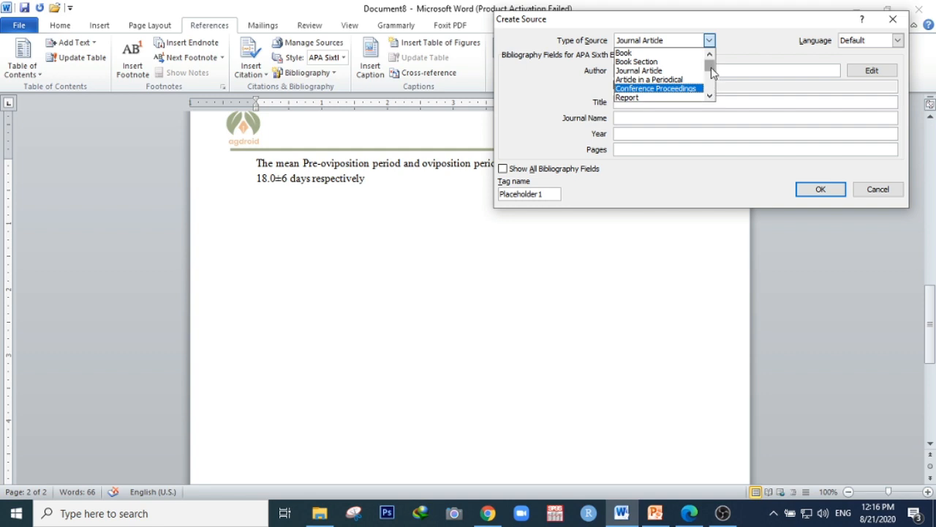
{"action": "left_click_drag", "start_coordinate": [710, 67], "coordinate": [712, 93]}
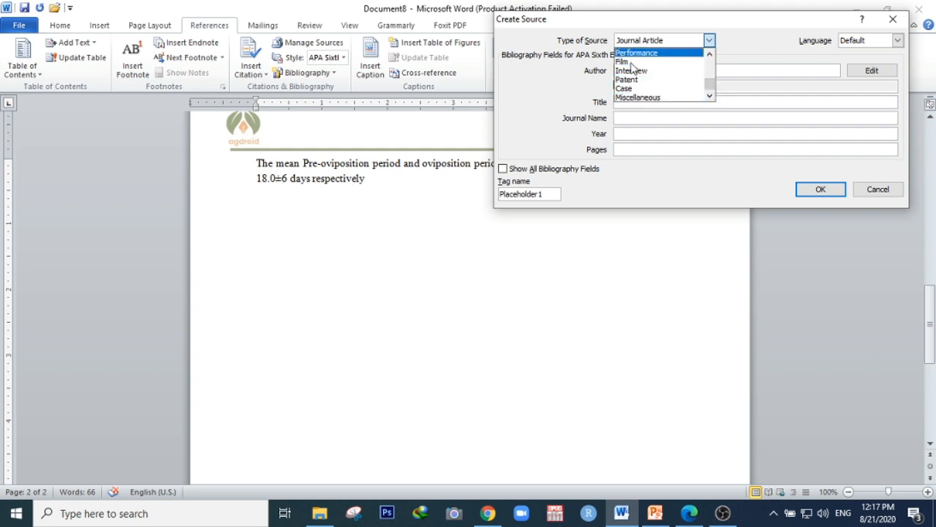
{"action": "left_click_drag", "start_coordinate": [713, 89], "coordinate": [708, 66]}
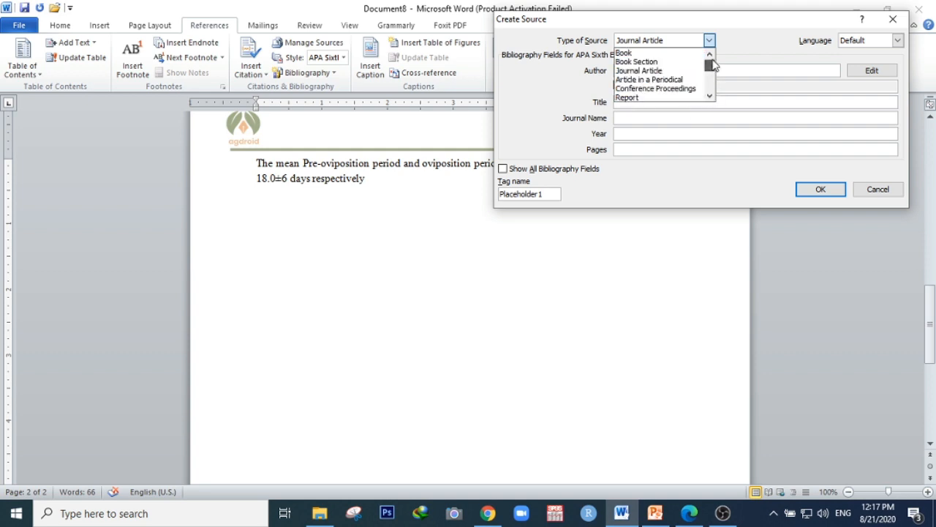
{"action": "left_click", "coordinate": [676, 73]}
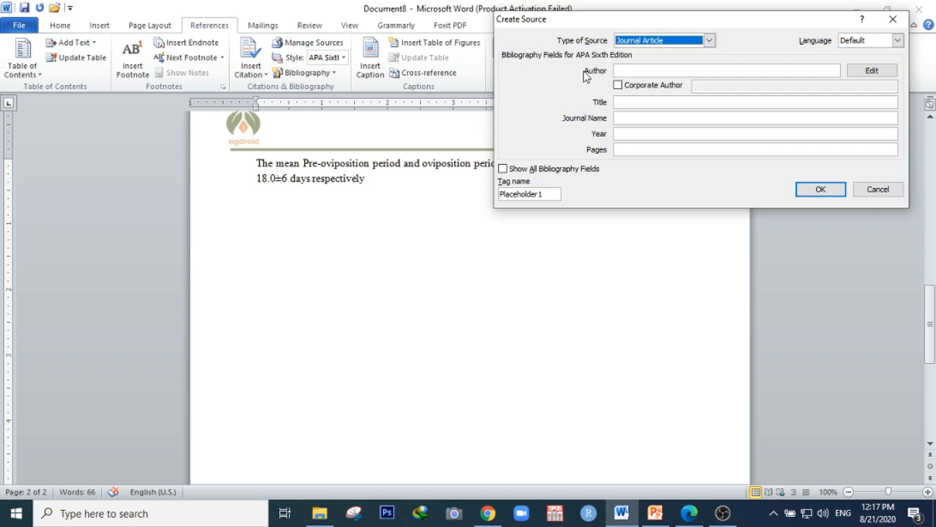
Show all bibliography fields for the source to review them, then hide them again
{"action": "left_click", "coordinate": [648, 69]}
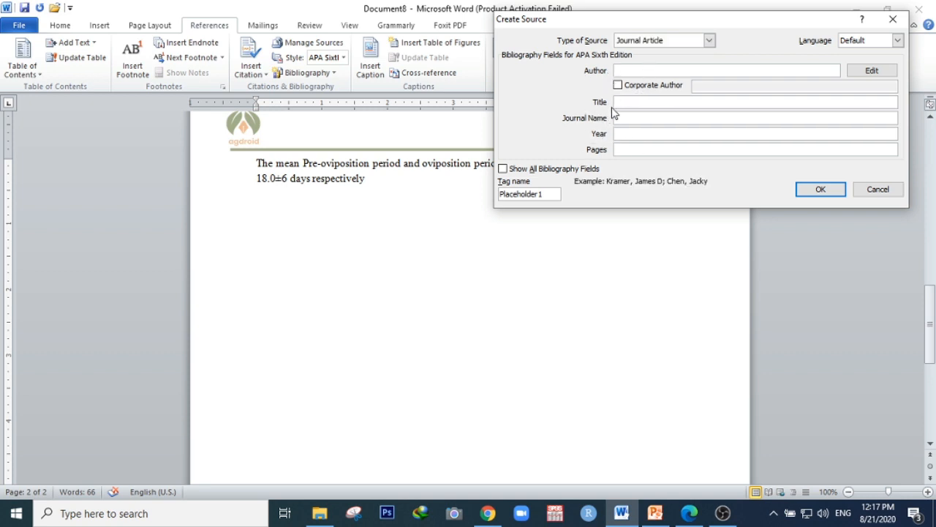
{"action": "left_click", "coordinate": [504, 170]}
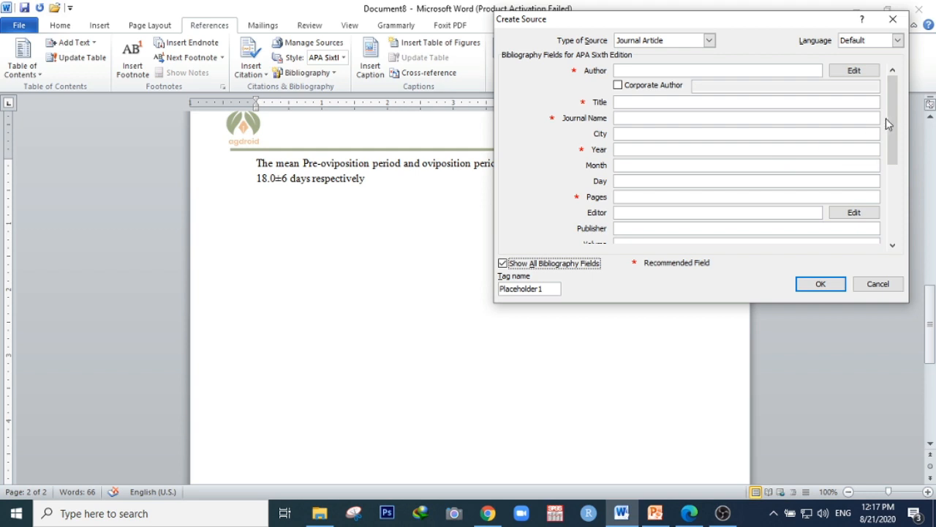
{"action": "mouse_move", "coordinate": [892, 116]}
{"action": "left_mouse_down"}
{"action": "mouse_move", "coordinate": [901, 210]}
{"action": "mouse_move", "coordinate": [895, 122]}
{"action": "mouse_move", "coordinate": [891, 197]}
{"action": "mouse_move", "coordinate": [892, 120]}
{"action": "left_mouse_up"}
{"action": "left_click", "coordinate": [503, 263]}
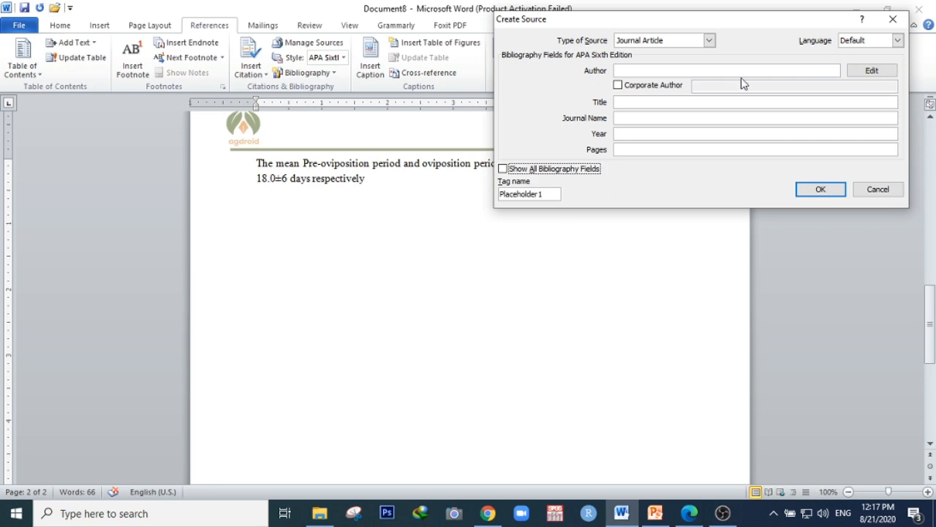
Open the author name editor and copy the paper's author line from the PDF
{"action": "mouse_move", "coordinate": [722, 515]}
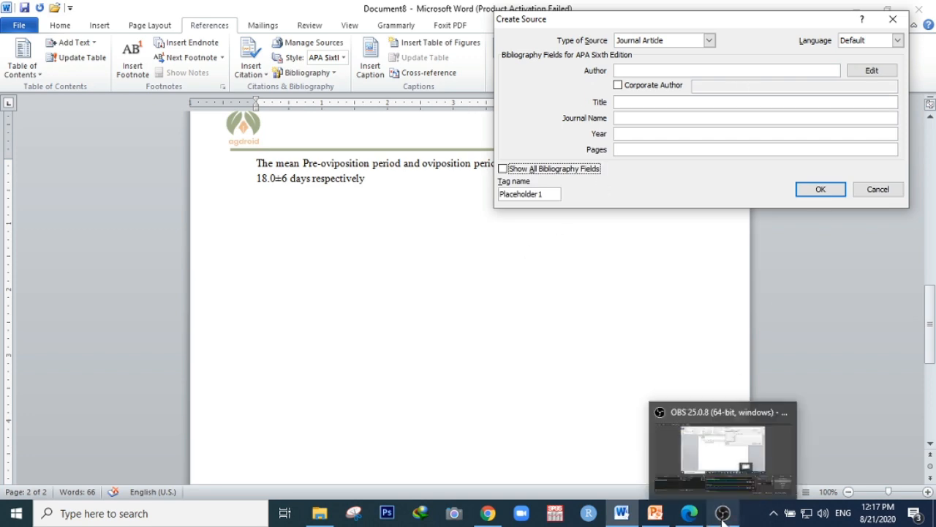
{"action": "left_click", "coordinate": [689, 513]}
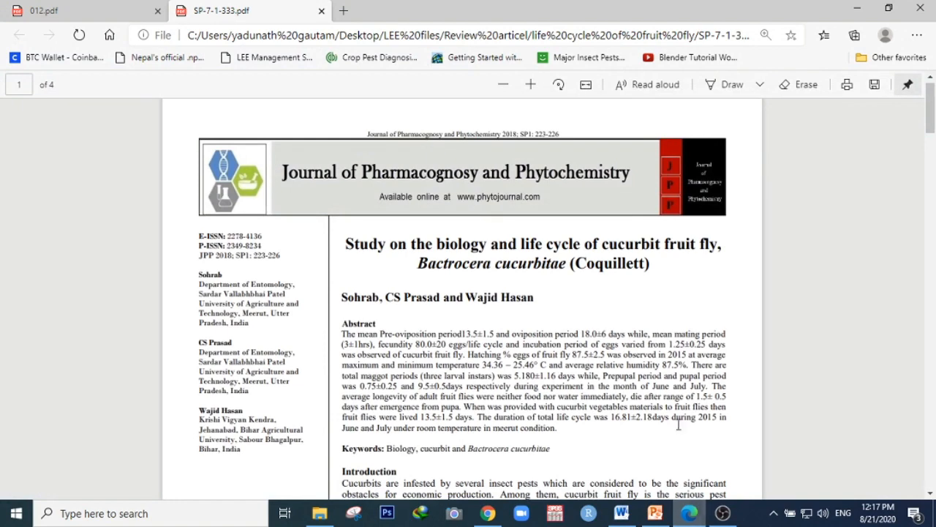
{"action": "scroll", "coordinate": [687, 368], "scroll_direction": "down", "scroll_amount": 1}
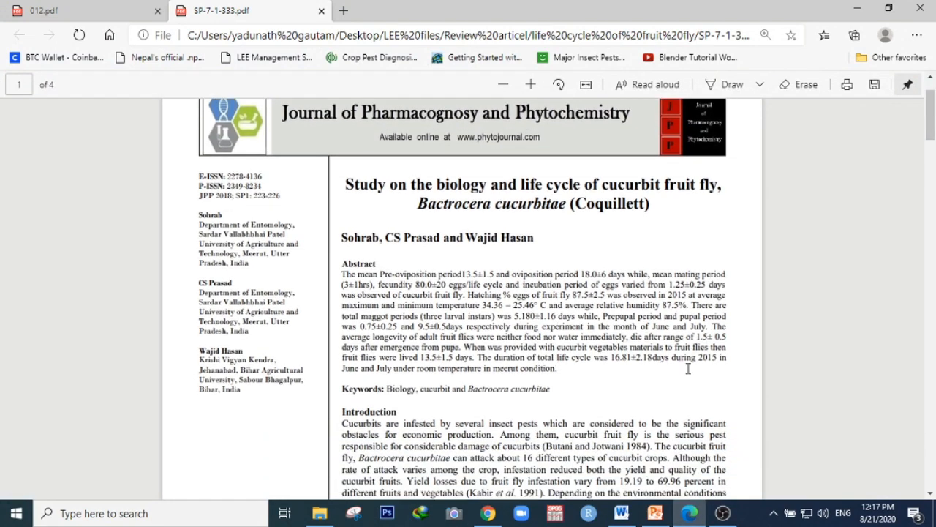
{"action": "left_click", "coordinate": [621, 512]}
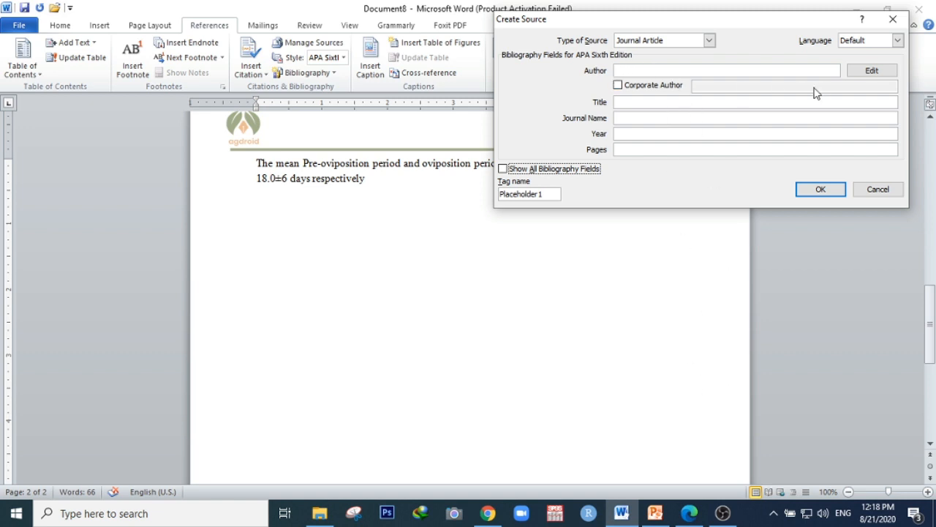
{"action": "left_click", "coordinate": [875, 73]}
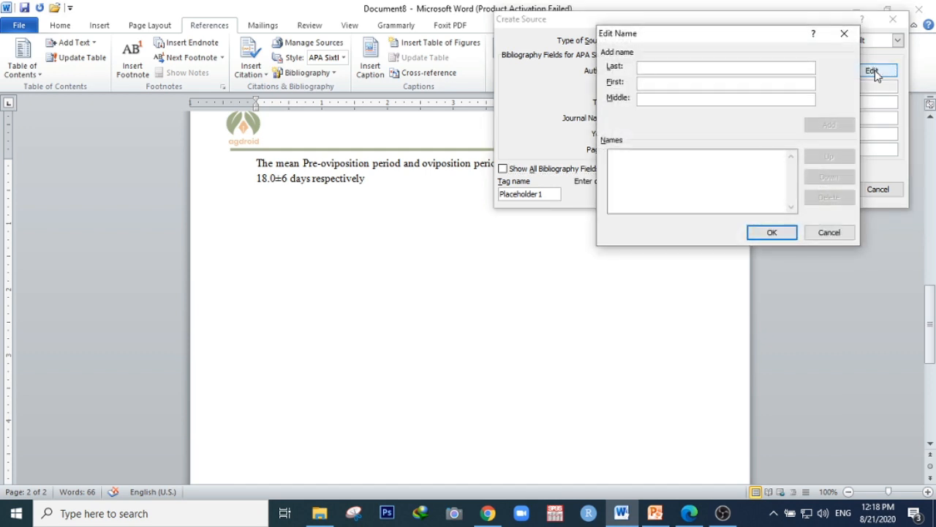
{"action": "left_click", "coordinate": [689, 513]}
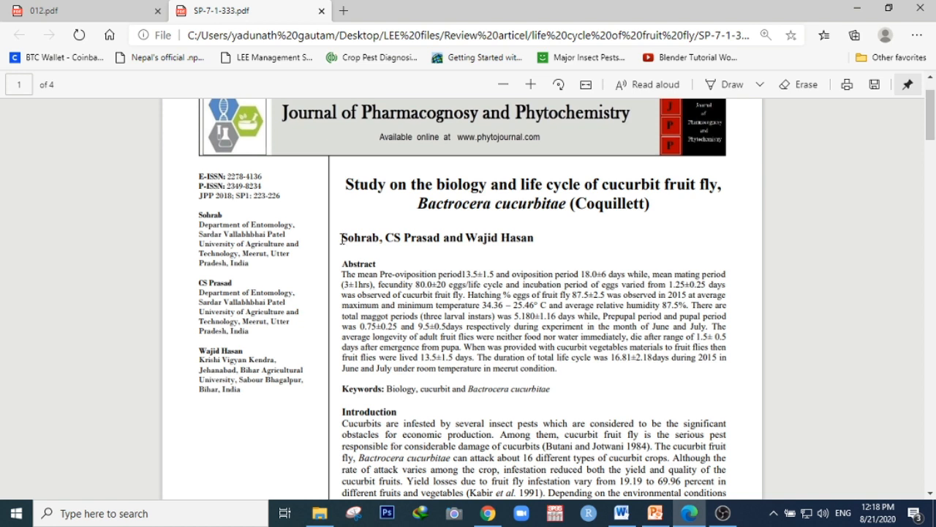
{"action": "left_click_drag", "start_coordinate": [341, 240], "coordinate": [533, 246]}
{"action": "key", "text": "ctrl+c"}
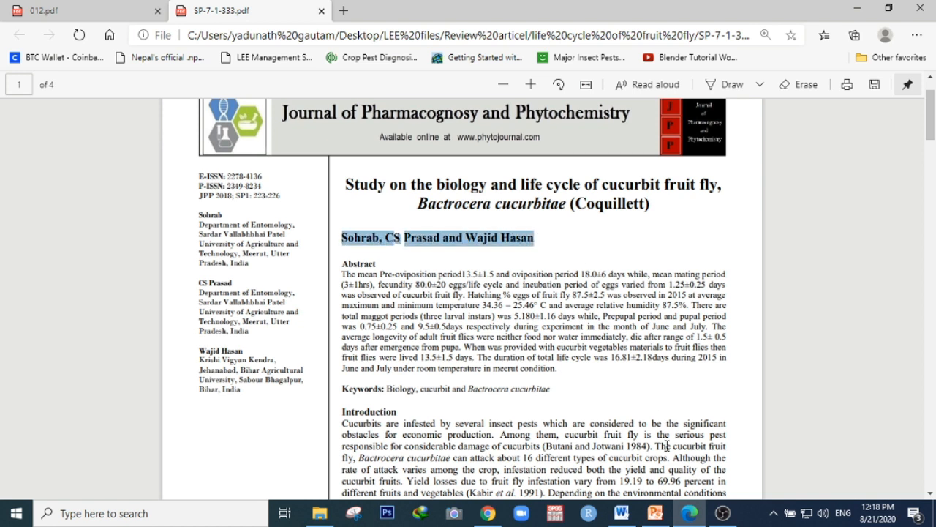
{"action": "left_click", "coordinate": [690, 513]}
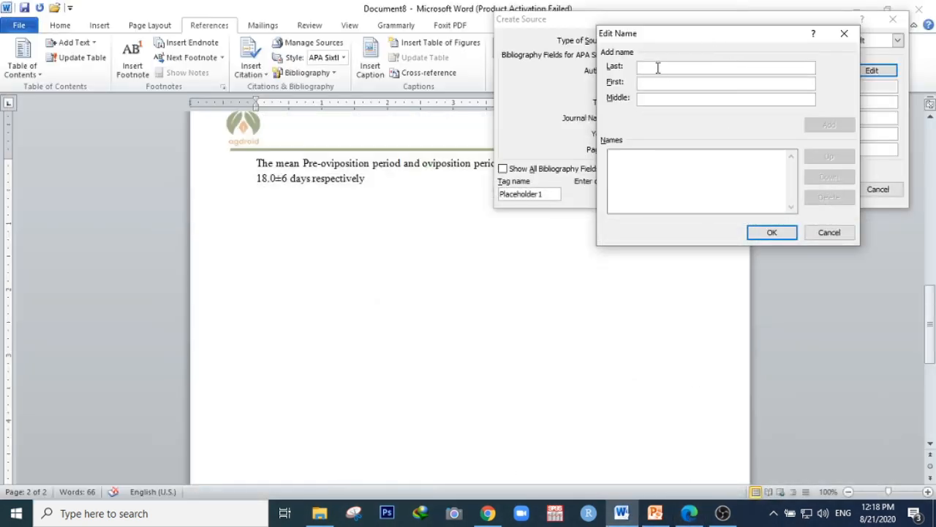
Paste the copied author line into the last-name field, trim it to the first author only, and add that name
{"action": "key", "text": "ctrl+v"}
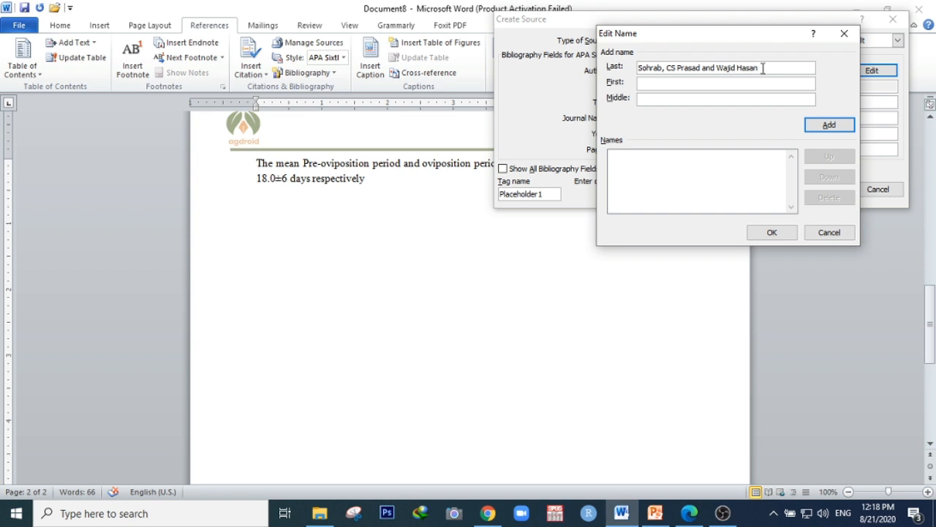
{"action": "left_click_drag", "start_coordinate": [762, 67], "coordinate": [666, 68]}
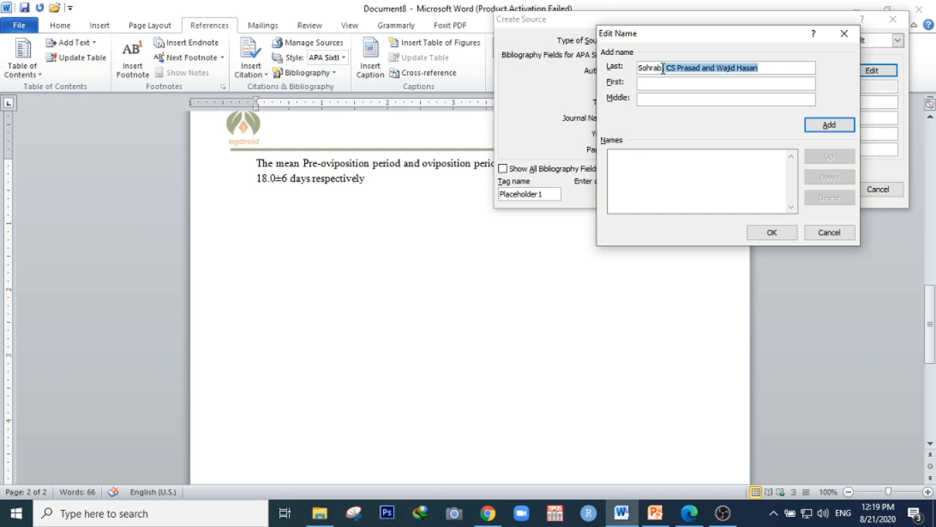
{"action": "left_click", "coordinate": [662, 68]}
{"action": "type", "text": ","}
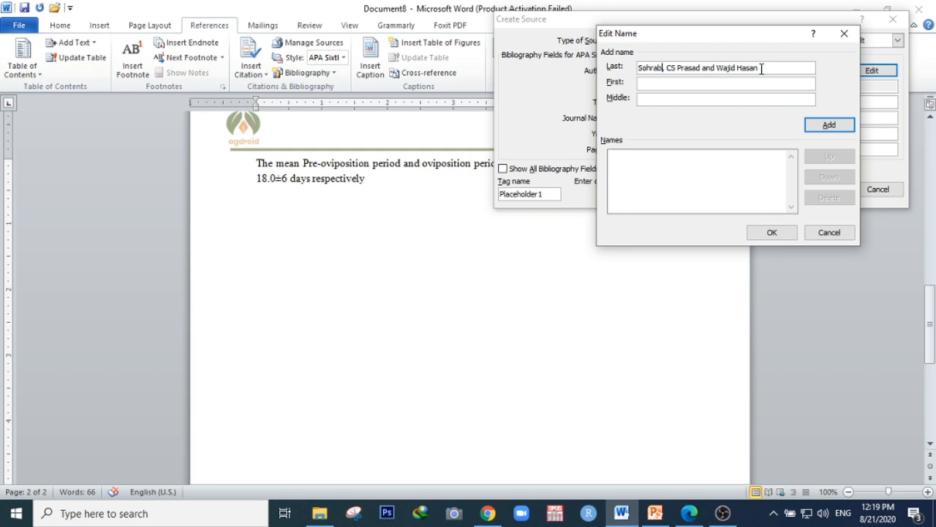
{"action": "left_click_drag", "start_coordinate": [761, 68], "coordinate": [666, 68]}
{"action": "key", "text": "ctrl+c"}
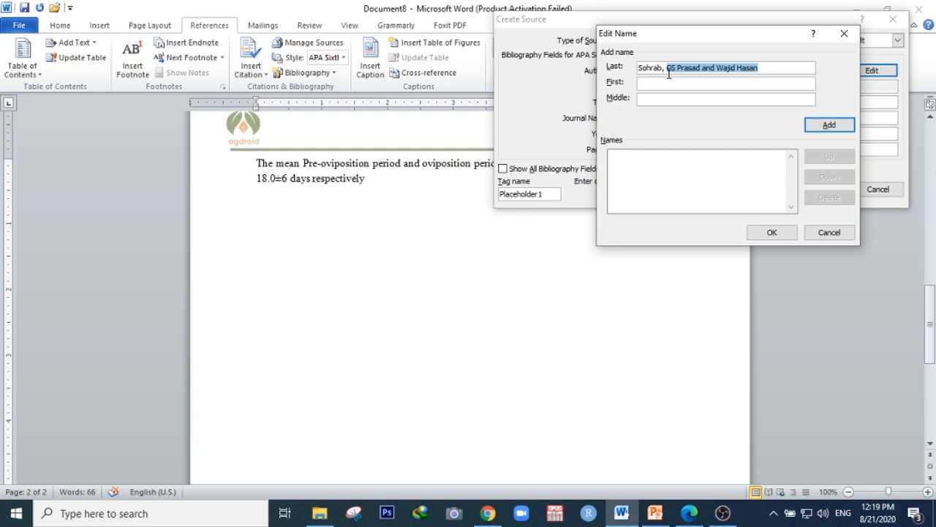
{"action": "key", "text": "BackSpace"}
{"action": "key", "text": "BackSpace"}
{"action": "key", "text": "BackSpace"}
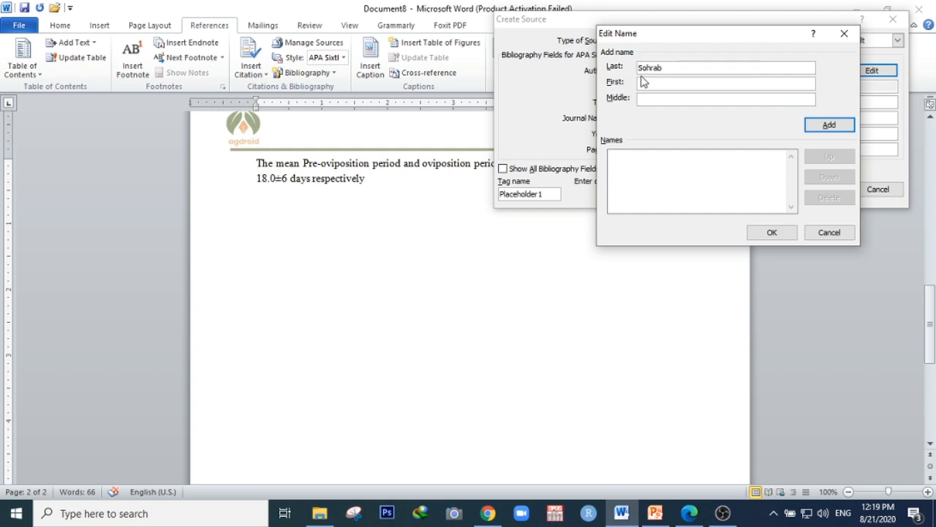
{"action": "left_click", "coordinate": [831, 127]}
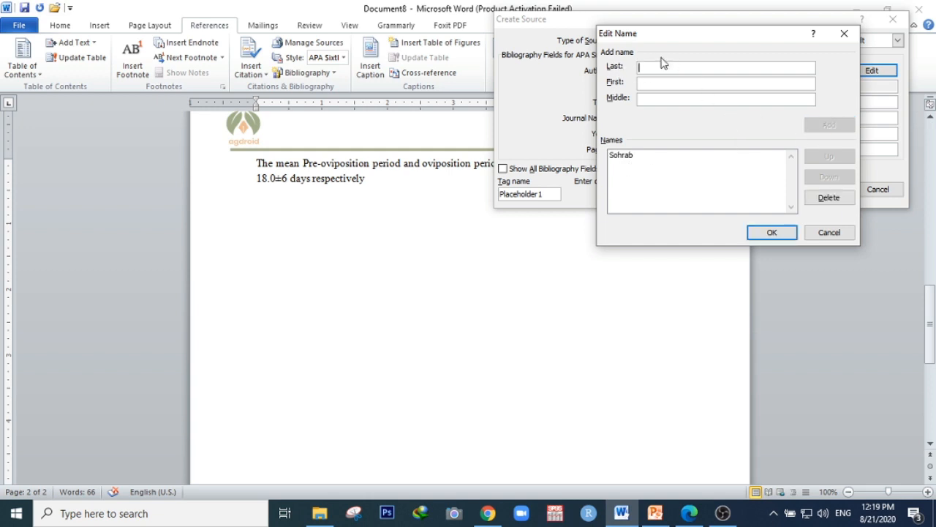
Paste the author line again, cut it down to the second author's surname and initials, and add that name
{"action": "key", "text": "ctrl+v"}
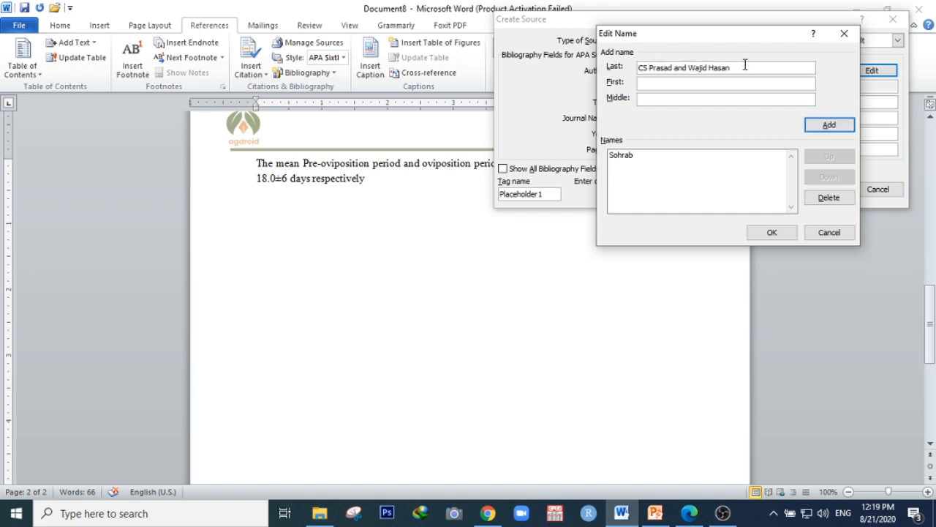
{"action": "left_click_drag", "start_coordinate": [735, 67], "coordinate": [675, 69]}
{"action": "key", "text": "ctrl+c"}
{"action": "key", "text": "BackSpace"}
{"action": "double_click", "coordinate": [640, 68]}
{"action": "left_click_drag", "start_coordinate": [673, 68], "coordinate": [653, 68]}
{"action": "left_click", "coordinate": [649, 68]}
{"action": "key", "text": "BackSpace"}
{"action": "key", "text": "BackSpace"}
{"action": "key", "text": "BackSpace"}
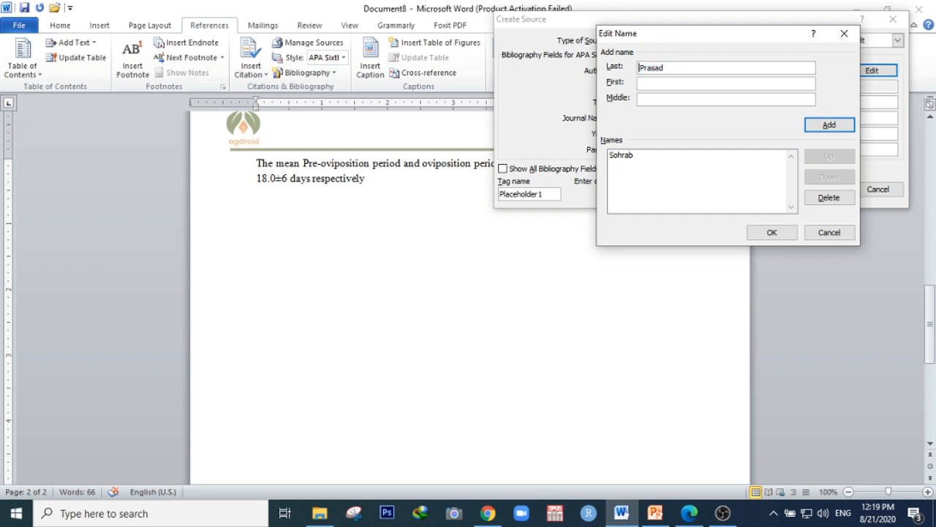
{"action": "key", "text": "BackSpace"}
{"action": "left_click", "coordinate": [820, 126]}
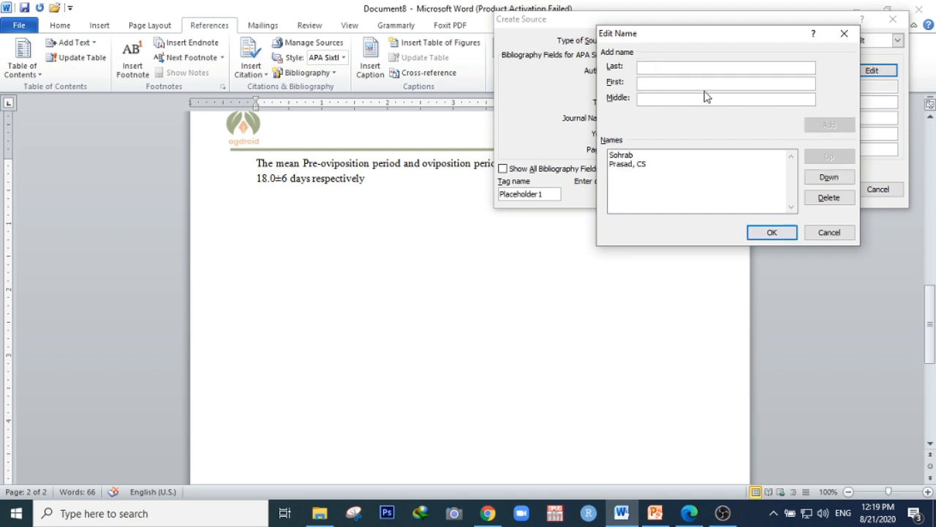
Paste the author line again, reduce it to the third author with surname and first name in their own fields, add it, and close the name editor
{"action": "key", "text": "ctrl+v"}
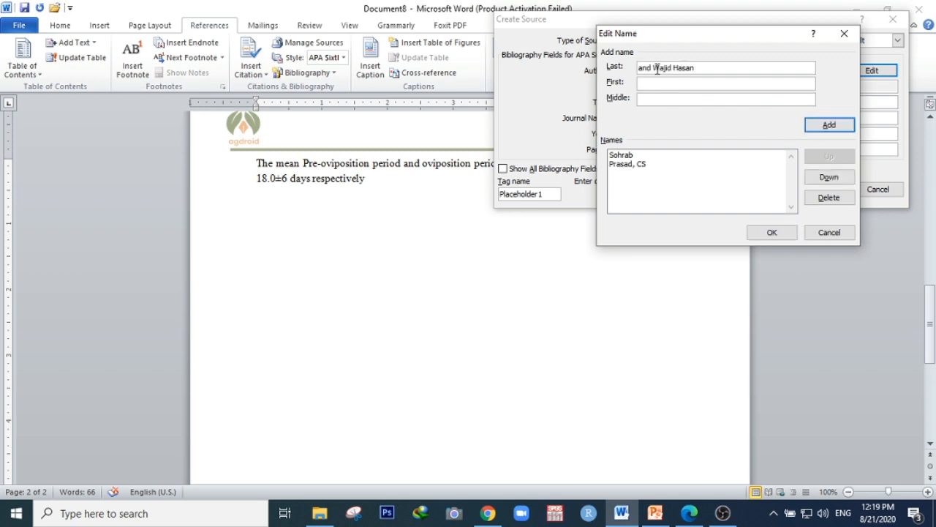
{"action": "key", "text": "BackSpace"}
{"action": "key", "text": "BackSpace"}
{"action": "key", "text": "BackSpace"}
{"action": "key", "text": "BackSpace"}
{"action": "key", "text": "shift+Left"}
{"action": "key", "text": "shift+Left"}
{"action": "key", "text": "shift+Left"}
{"action": "key", "text": "shift+Left"}
{"action": "key", "text": "shift+Left"}
{"action": "key", "text": "ctrl+x"}
{"action": "key", "text": "ctrl+v"}
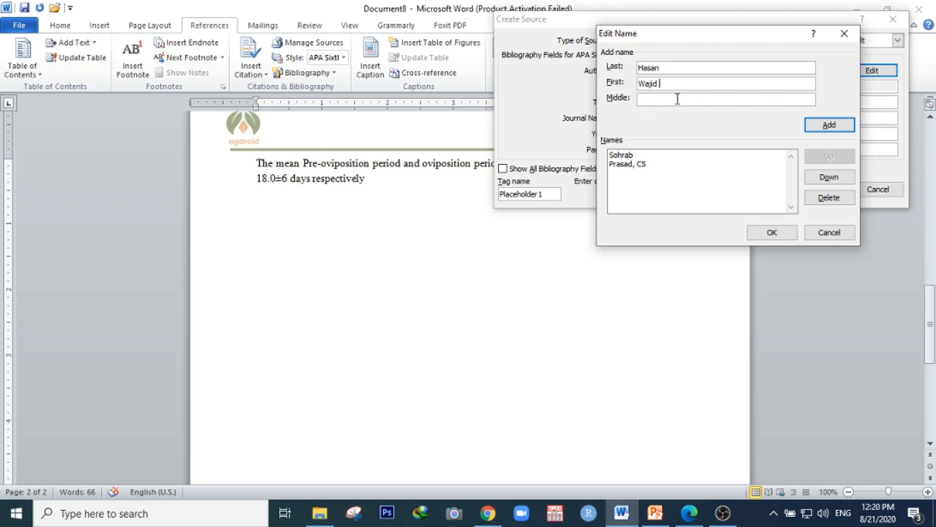
{"action": "left_click", "coordinate": [821, 130]}
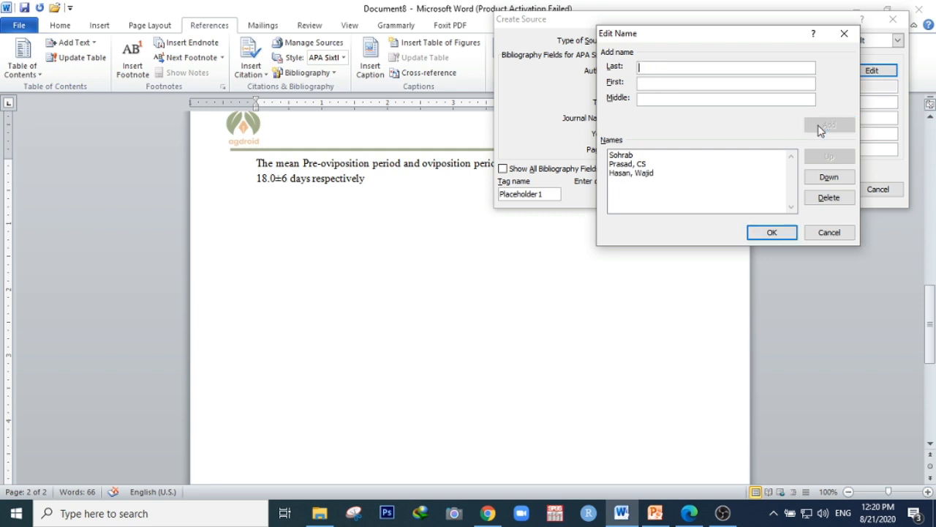
{"action": "left_click", "coordinate": [785, 234]}
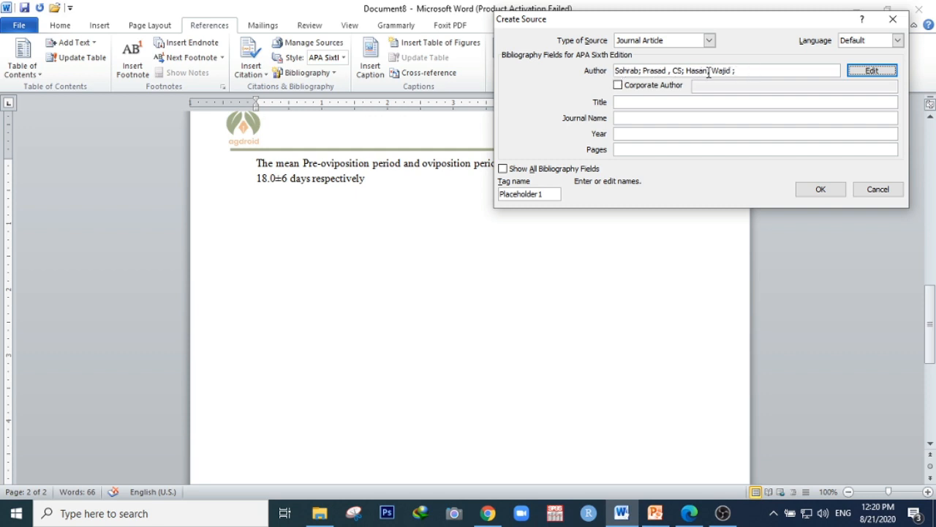
Copy the paper's full title from the PDF into the source's Title field
{"action": "left_click", "coordinate": [632, 103]}
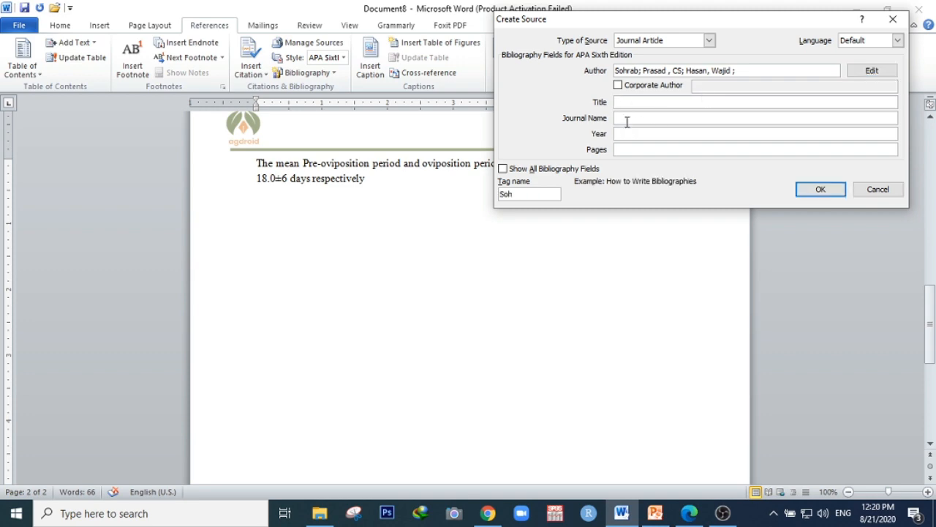
{"action": "left_click", "coordinate": [695, 518]}
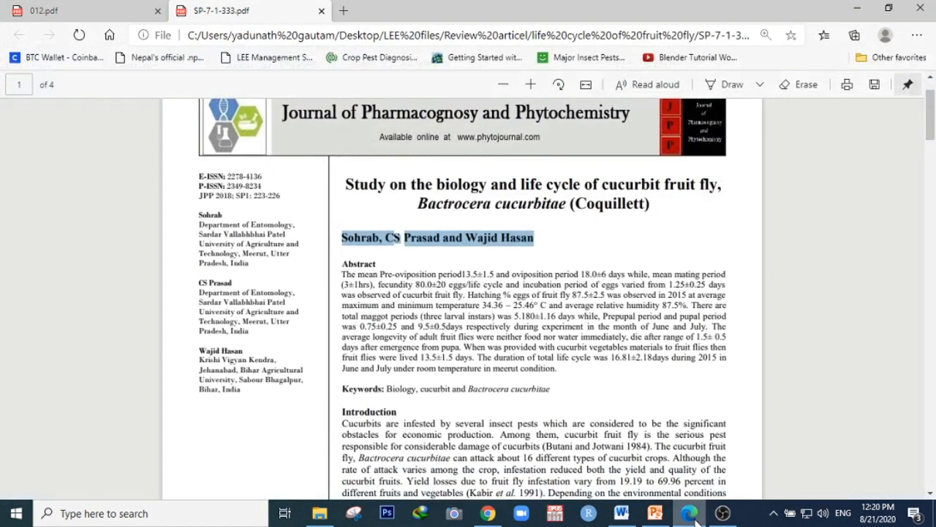
{"action": "left_click", "coordinate": [493, 181]}
{"action": "double_click", "coordinate": [402, 185]}
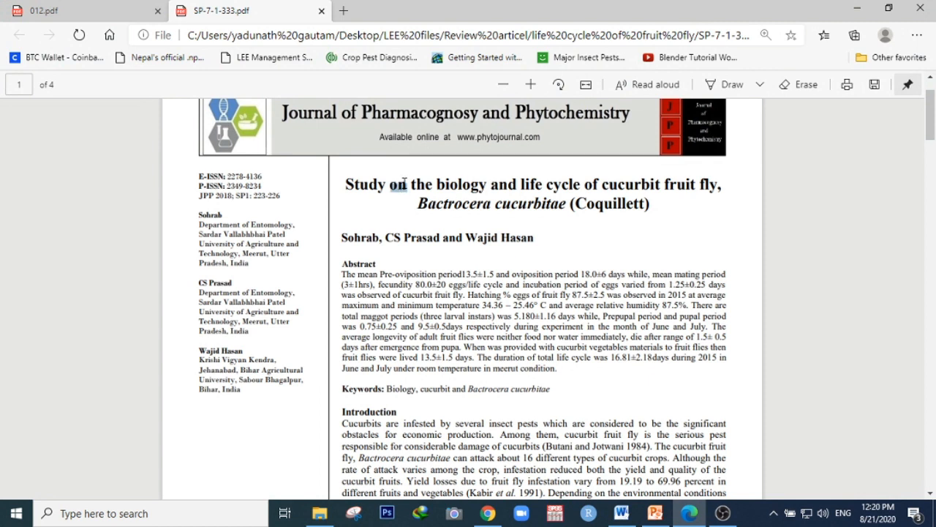
{"action": "left_click_drag", "start_coordinate": [346, 184], "coordinate": [645, 184]}
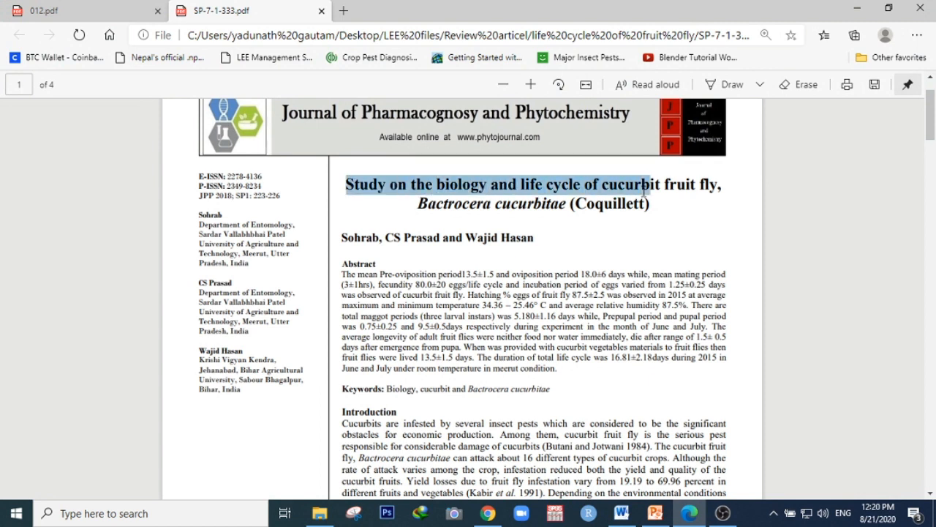
{"action": "left_click", "coordinate": [645, 184]}
{"action": "left_click_drag", "start_coordinate": [345, 184], "coordinate": [724, 189]}
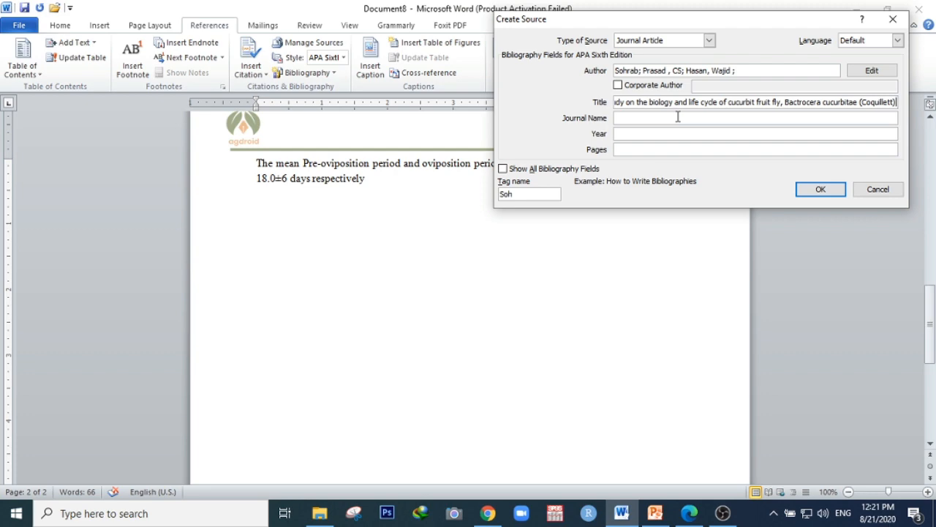
Copy the journal name from the PDF header into Journal Name as Journal of Pharmacognosy and Phytochemistry, and set Year to 2018
{"action": "left_click", "coordinate": [690, 512]}
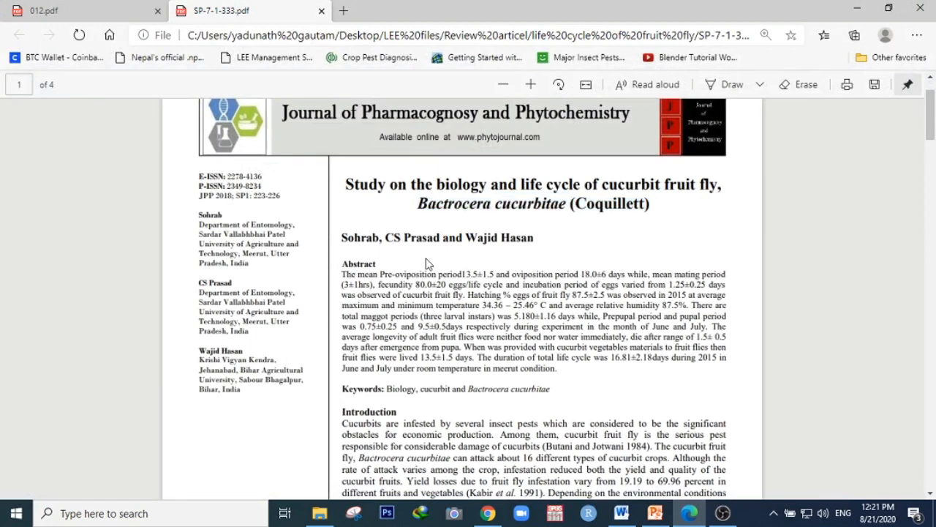
{"action": "scroll", "coordinate": [428, 264], "scroll_direction": "up", "scroll_amount": 2}
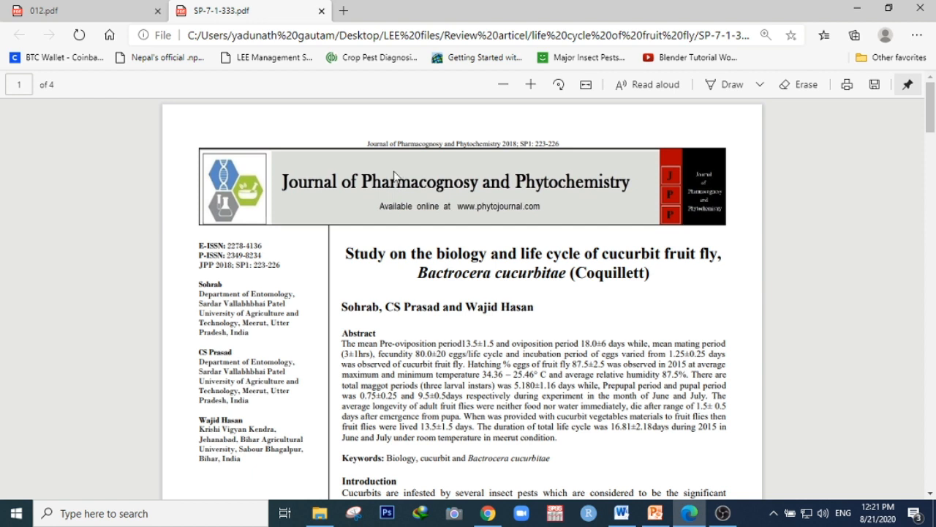
{"action": "left_click_drag", "start_coordinate": [367, 142], "coordinate": [515, 141]}
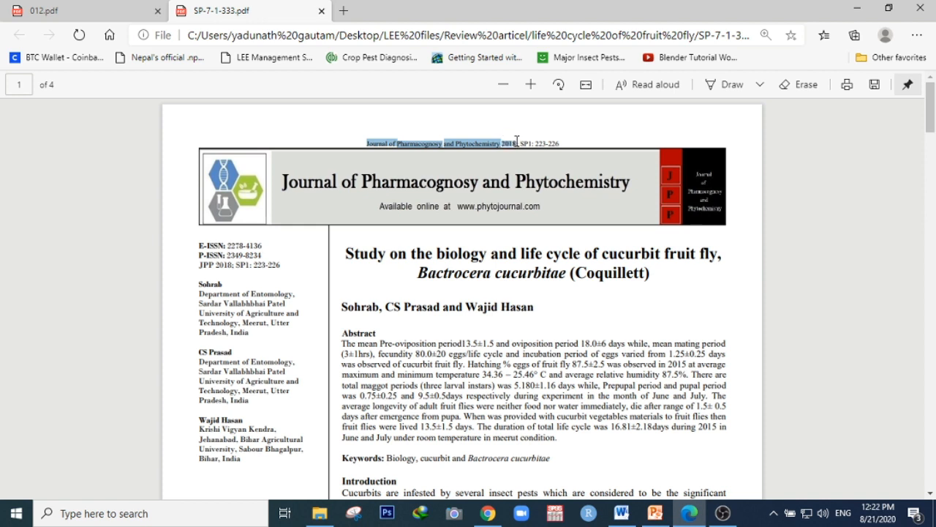
{"action": "left_click", "coordinate": [681, 514]}
{"action": "left_click", "coordinate": [638, 119]}
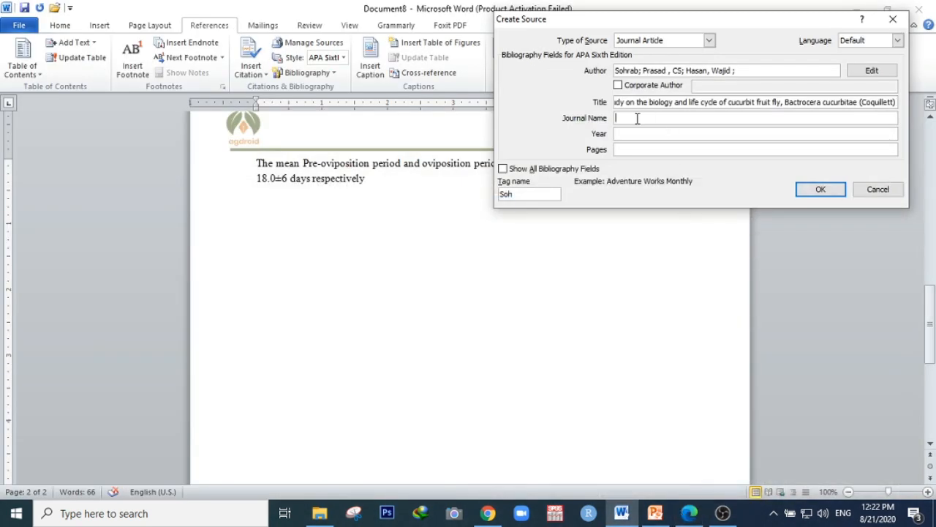
{"action": "key", "text": "ctrl+v"}
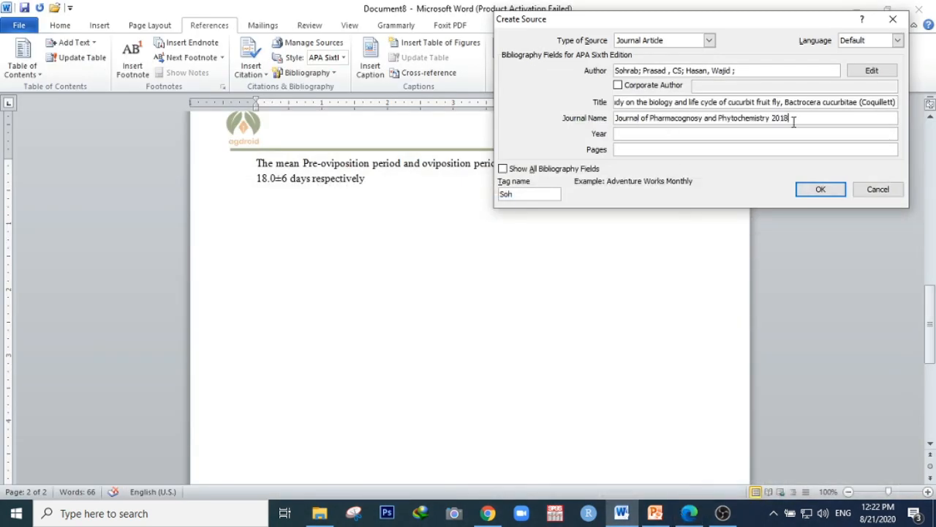
{"action": "key", "text": "BackSpace"}
{"action": "key", "text": "BackSpace"}
{"action": "key", "text": "BackSpace"}
{"action": "key", "text": "Tab"}
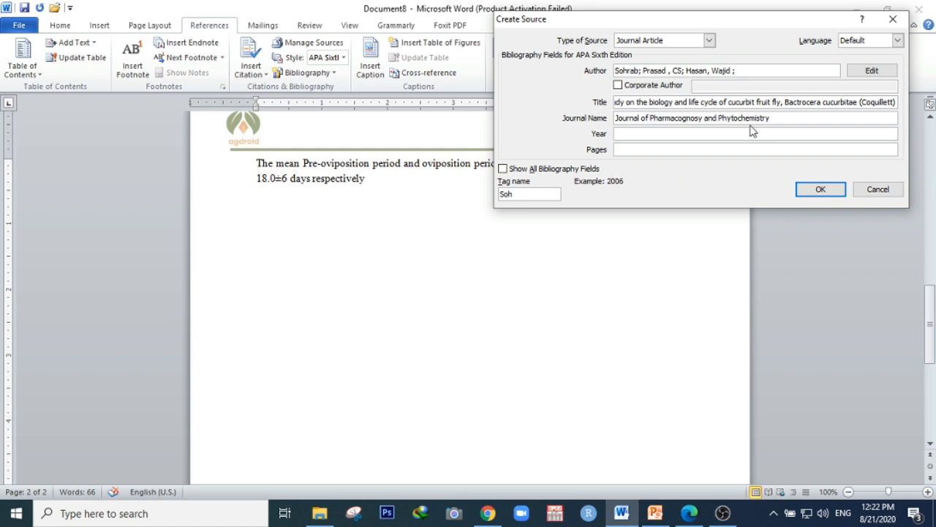
{"action": "type", "text": "2018"}
Show all bibliography fields and browse through them for further details to fill in
{"action": "left_click", "coordinate": [594, 168]}
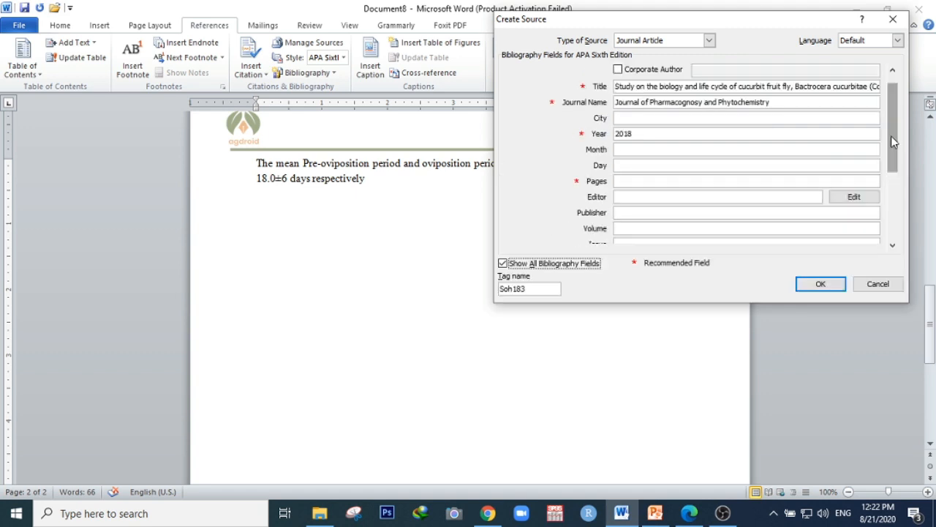
{"action": "scroll", "coordinate": [890, 135], "scroll_direction": "up", "scroll_amount": 1}
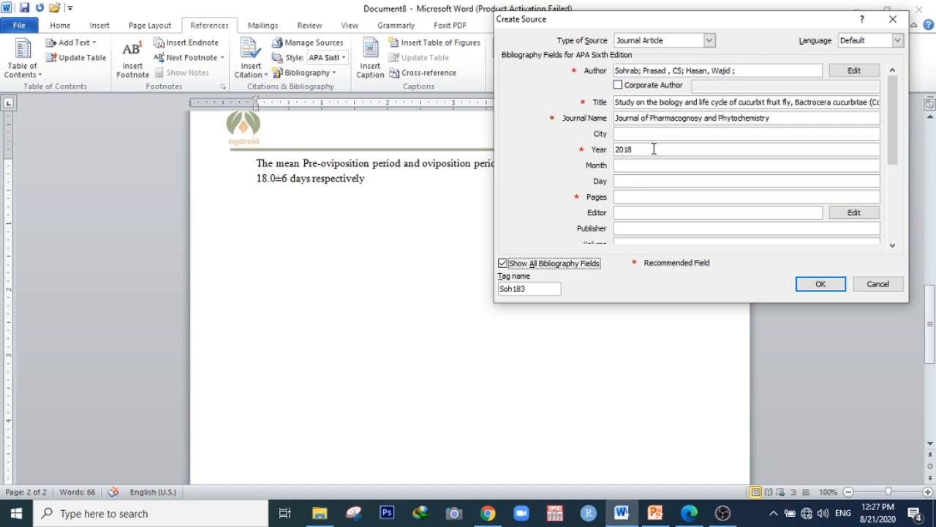
{"action": "left_click", "coordinate": [631, 197]}
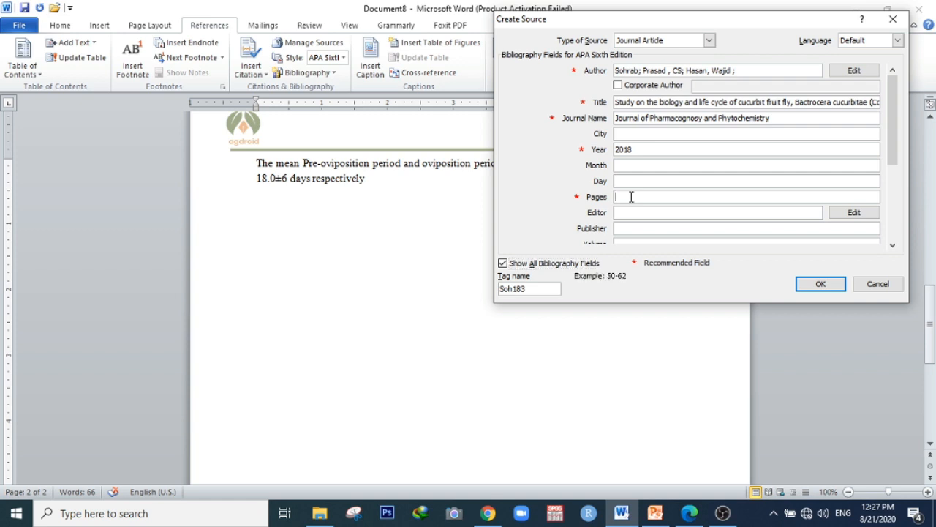
{"action": "left_click_drag", "start_coordinate": [896, 111], "coordinate": [896, 126]}
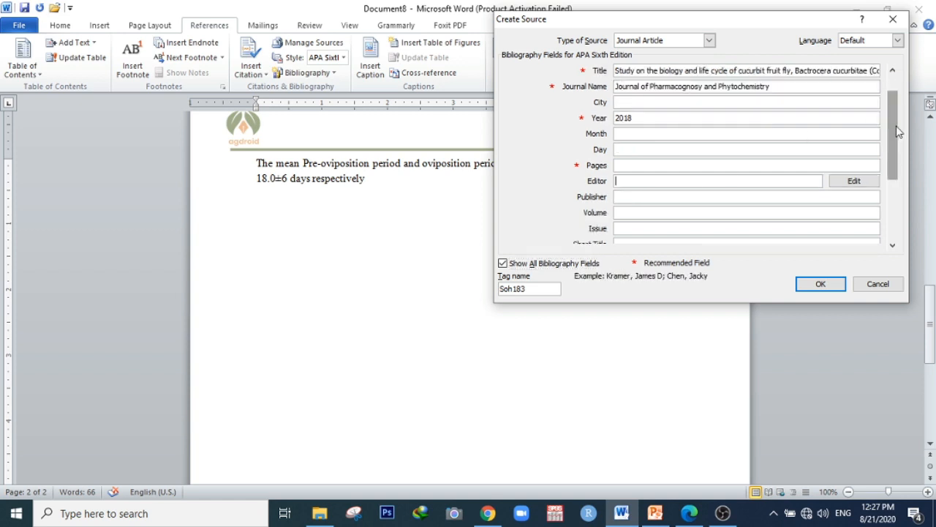
{"action": "left_click", "coordinate": [637, 211]}
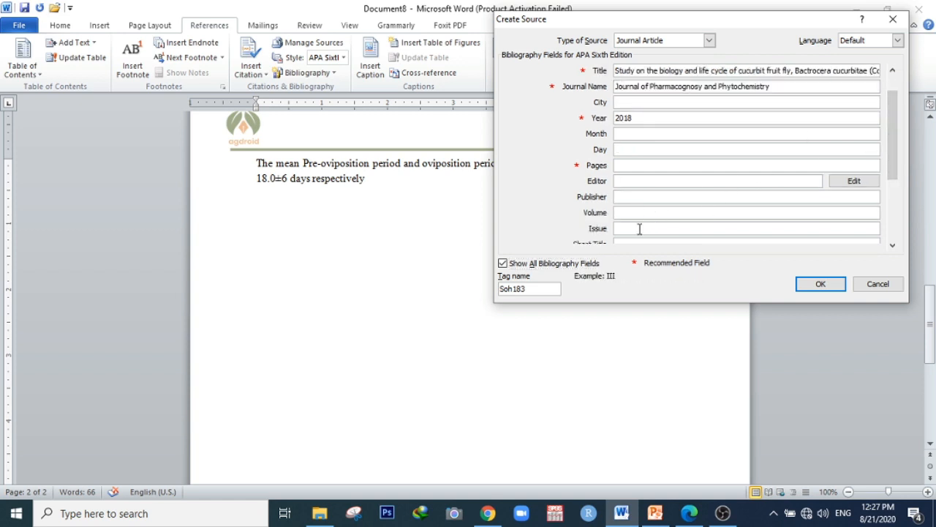
{"action": "left_click_drag", "start_coordinate": [891, 114], "coordinate": [903, 193]}
{"action": "left_click", "coordinate": [670, 243]}
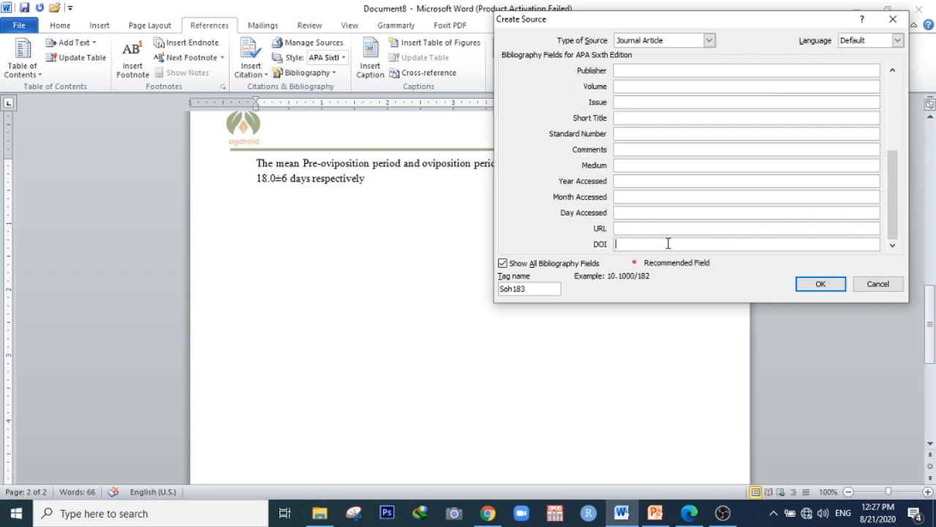
{"action": "left_click", "coordinate": [653, 229]}
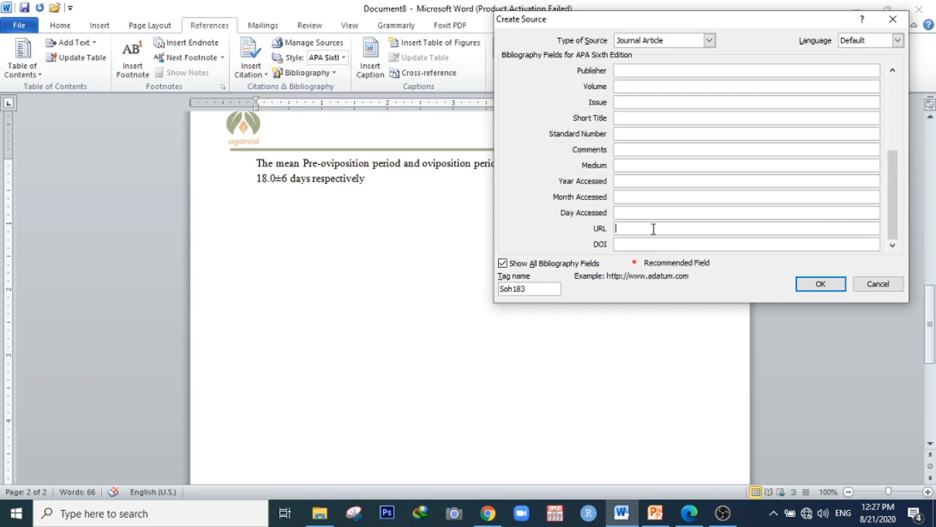
{"action": "left_click", "coordinate": [643, 243]}
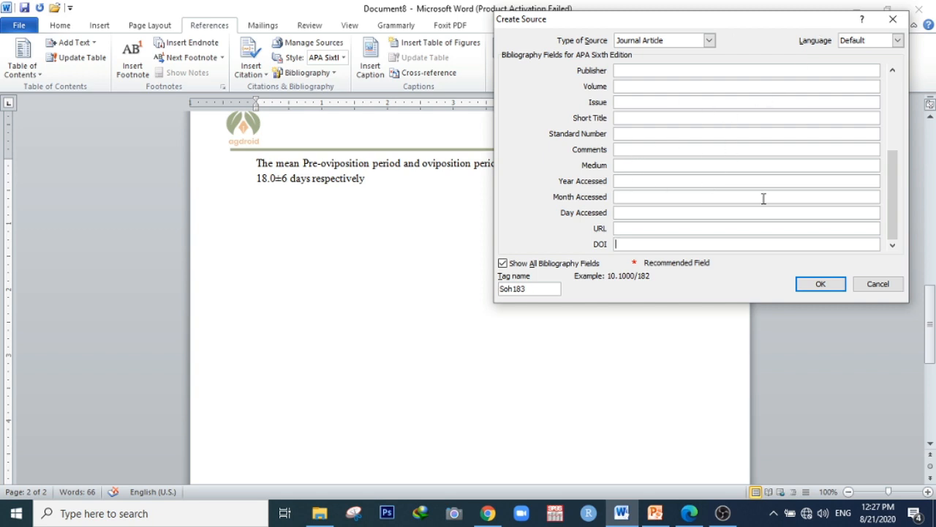
{"action": "left_click_drag", "start_coordinate": [891, 188], "coordinate": [892, 106]}
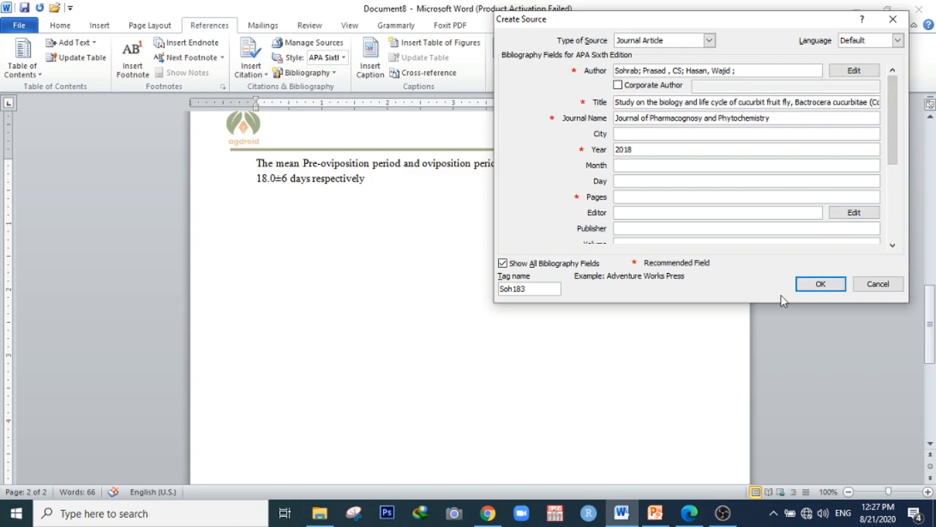
Scroll through the PDF's first page looking for more citation details
{"action": "left_click", "coordinate": [689, 513]}
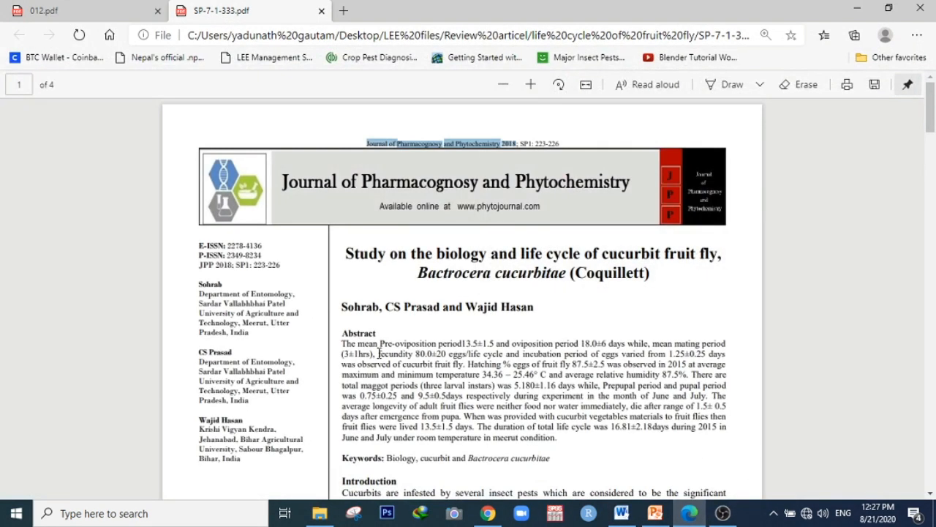
{"action": "scroll", "coordinate": [379, 354], "scroll_direction": "down", "scroll_amount": 10}
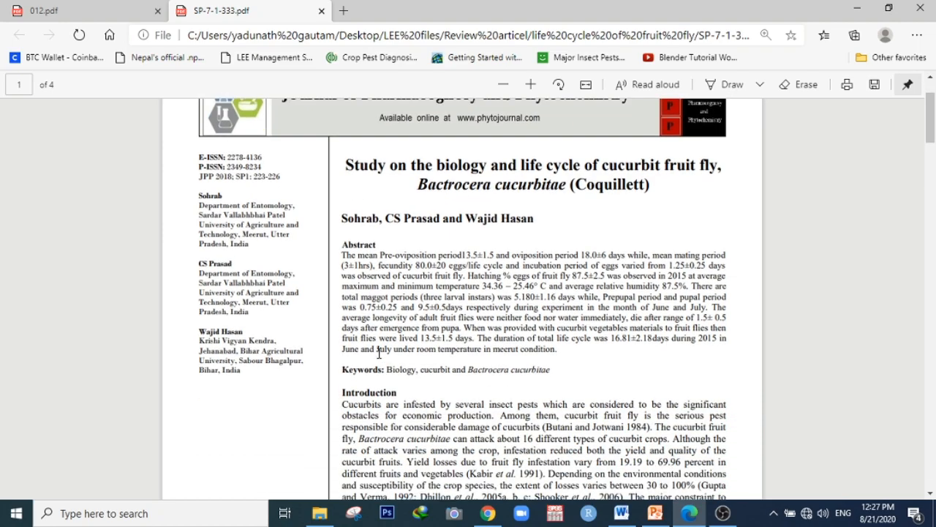
{"action": "scroll", "coordinate": [379, 354], "scroll_direction": "down", "scroll_amount": 3}
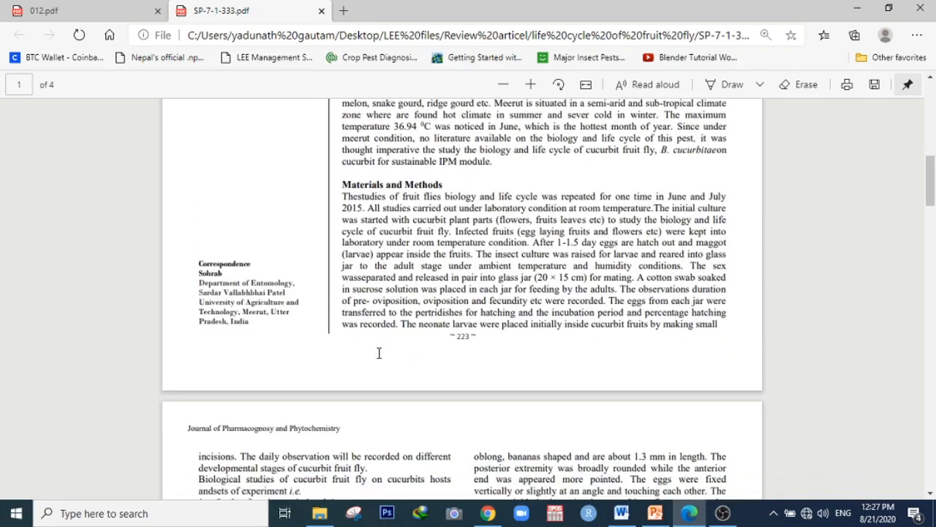
{"action": "scroll", "coordinate": [379, 354], "scroll_direction": "up", "scroll_amount": 10}
{"action": "scroll", "coordinate": [379, 354], "scroll_direction": "up", "scroll_amount": 3}
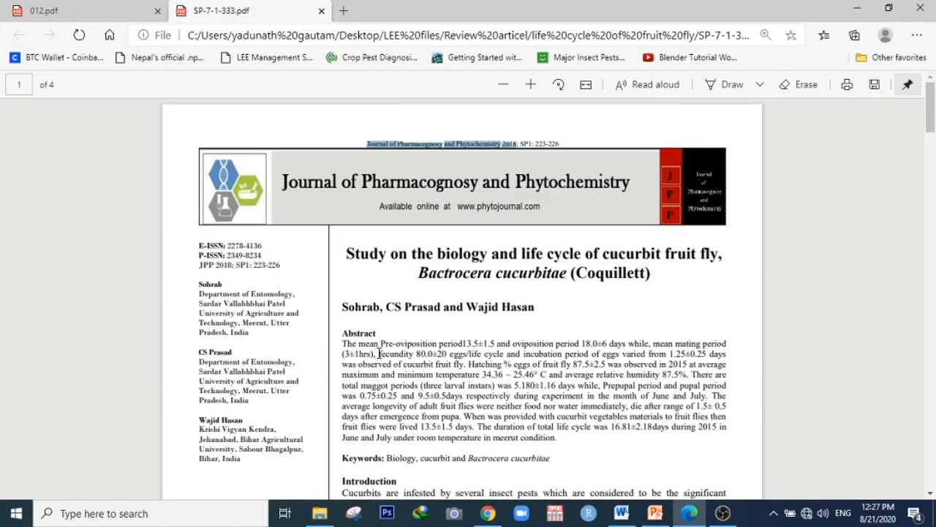
Hide the extra bibliography fields and confirm the new source to insert its citation
{"action": "left_click", "coordinate": [695, 516]}
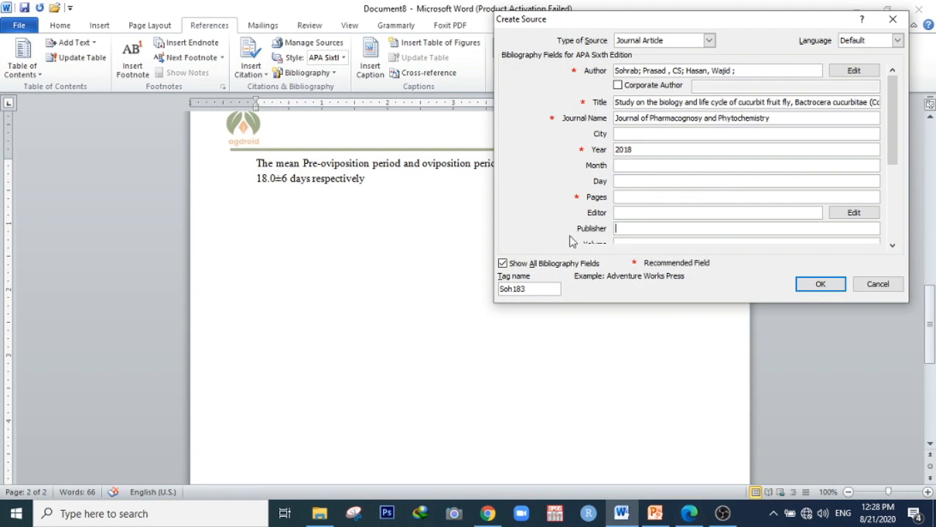
{"action": "left_click", "coordinate": [503, 264]}
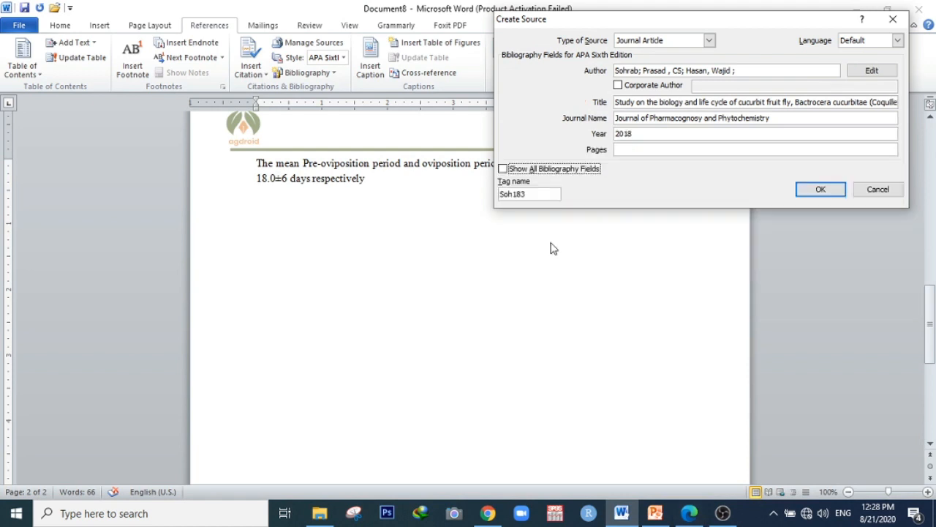
{"action": "left_click", "coordinate": [819, 190]}
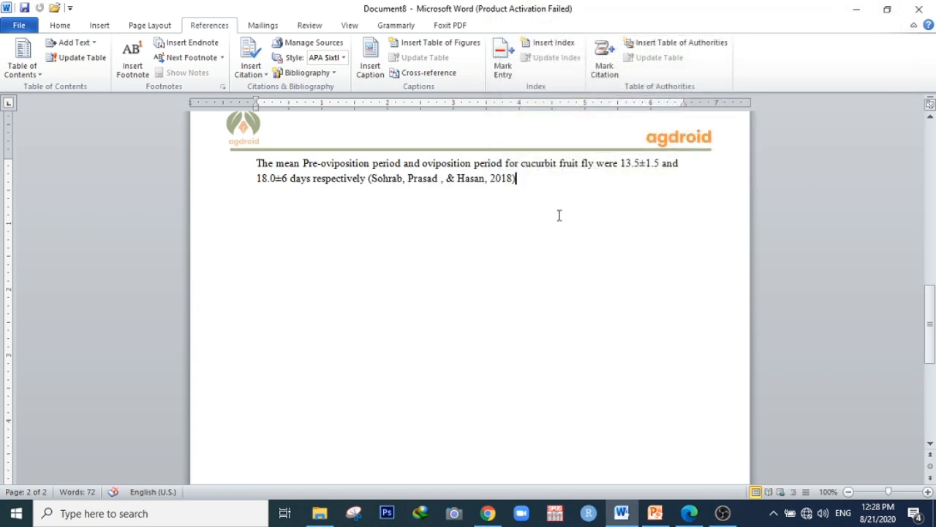
Inspect the inserted citation and the Insert Citation list containing the new source
{"action": "left_click", "coordinate": [454, 182]}
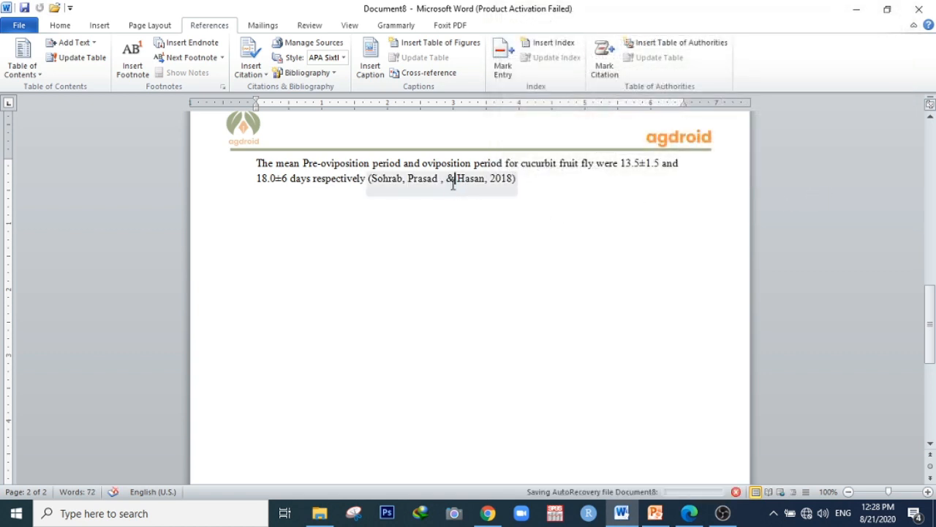
{"action": "left_click", "coordinate": [536, 181]}
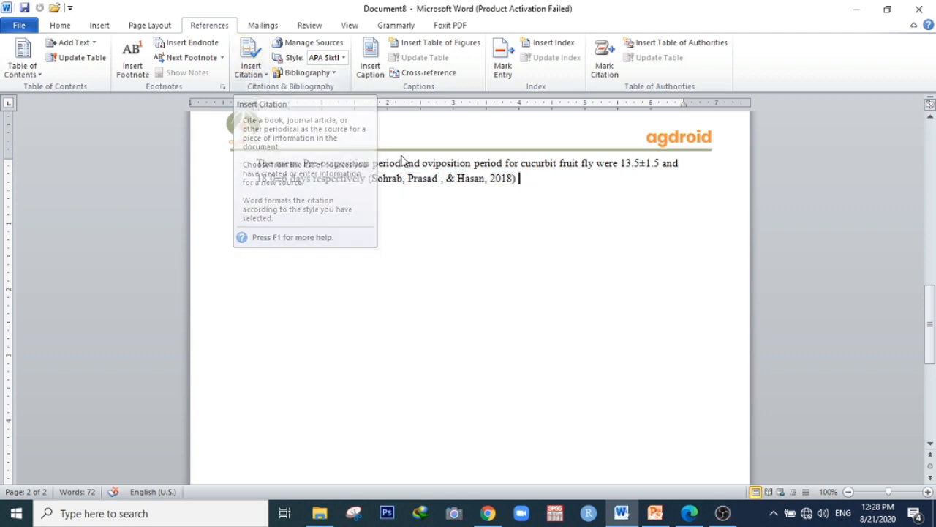
{"action": "left_click", "coordinate": [264, 73]}
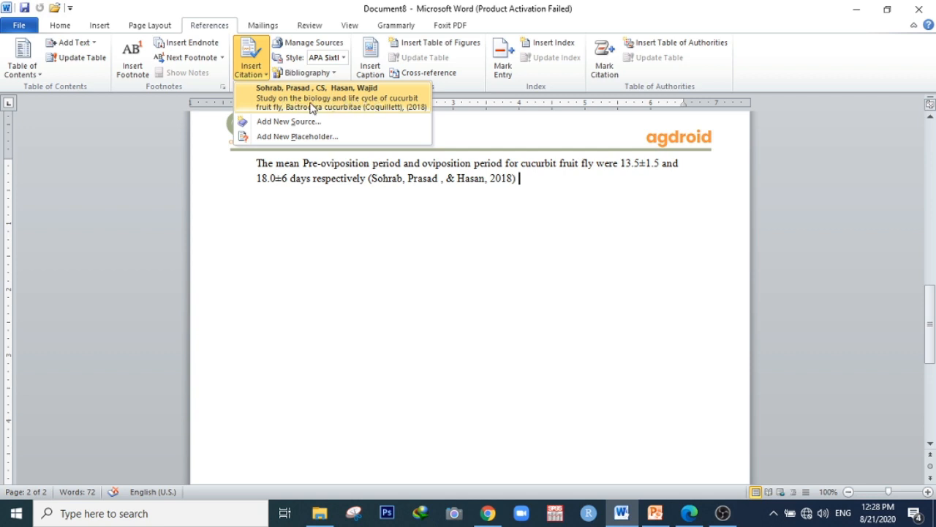
{"action": "left_click", "coordinate": [521, 180]}
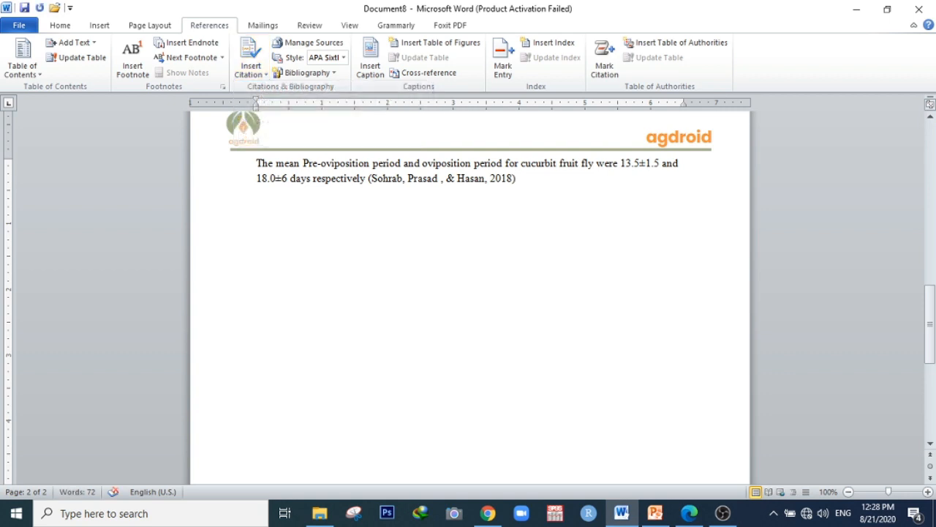
End the citation sentence with a period and start a new paragraph
{"action": "type", "text": "."}
{"action": "key", "text": "Return"}
{"action": "left_click", "coordinate": [697, 518]}
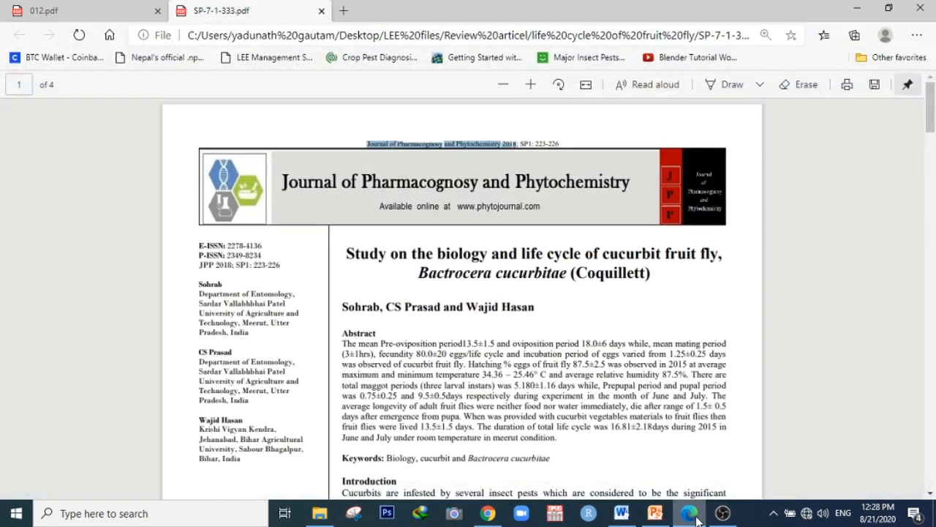
Switch between the two PDF papers and examine the second paper's title, authors and abstract
{"action": "left_click", "coordinate": [86, 13]}
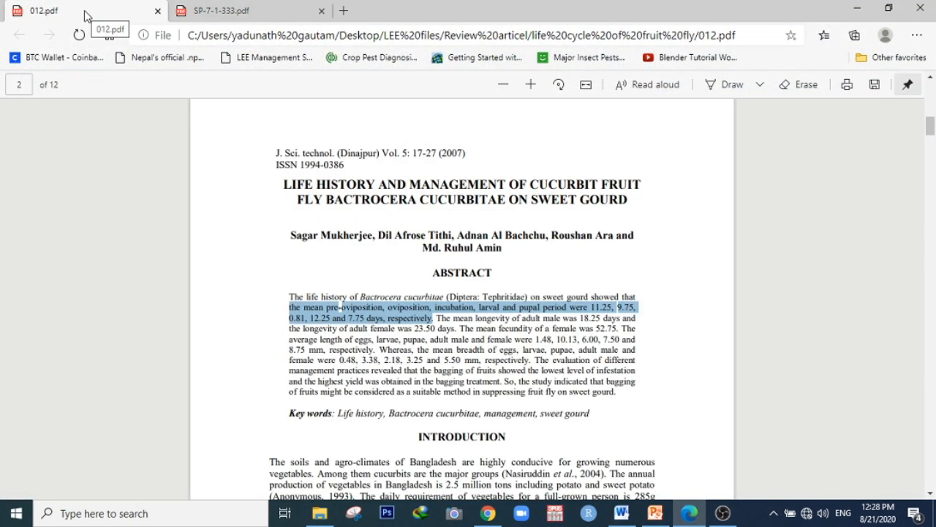
{"action": "left_click", "coordinate": [473, 294]}
{"action": "scroll", "coordinate": [472, 294], "scroll_direction": "down", "scroll_amount": 1}
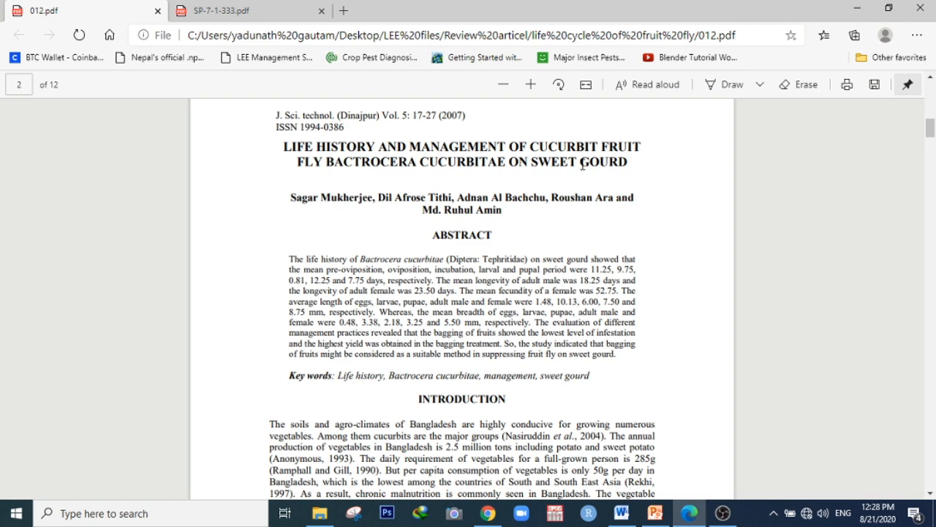
{"action": "left_click", "coordinate": [268, 13]}
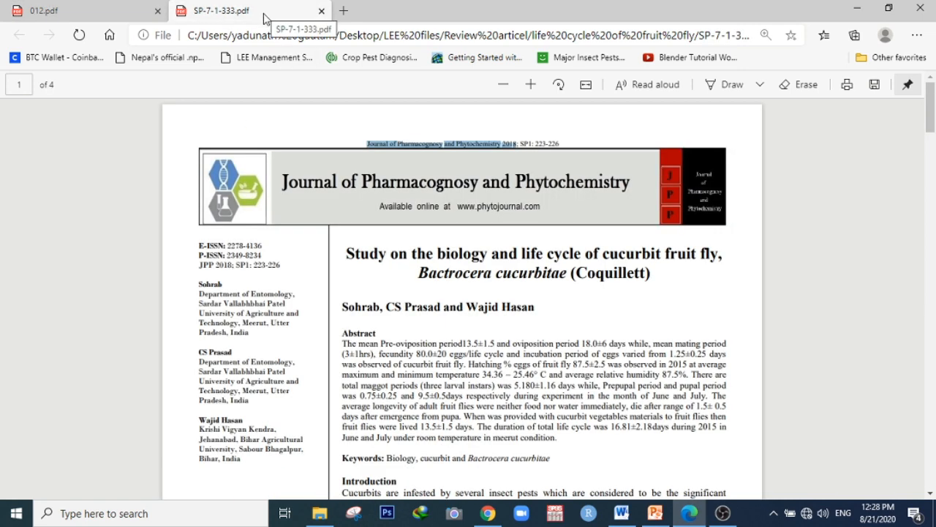
{"action": "left_click", "coordinate": [59, 9]}
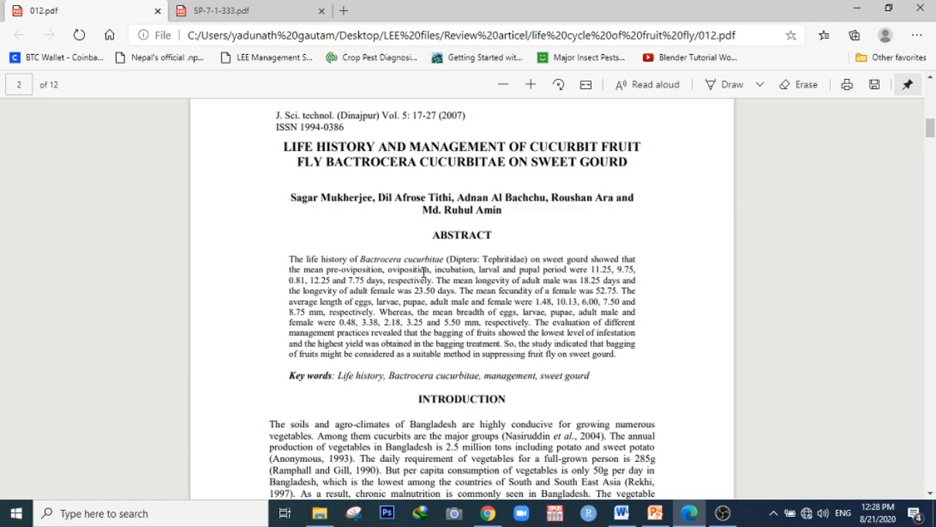
{"action": "left_click", "coordinate": [221, 10]}
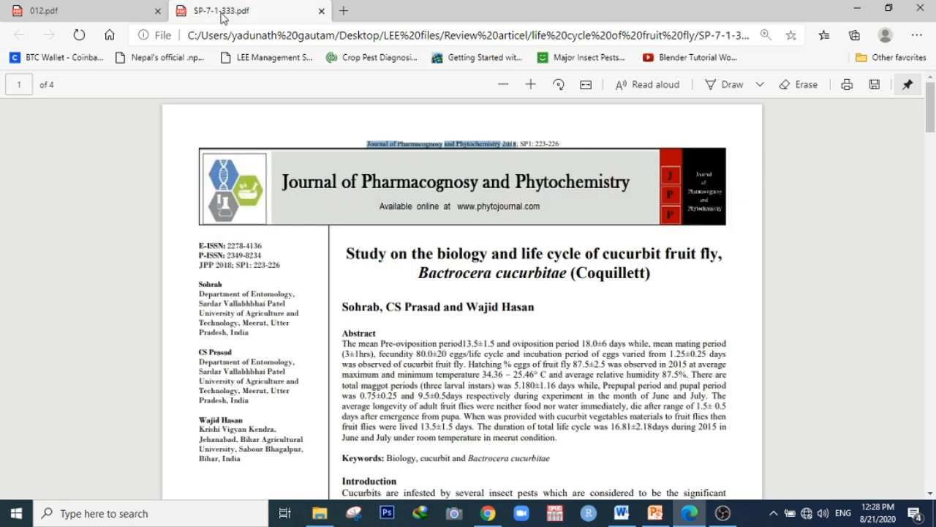
{"action": "left_click", "coordinate": [65, 14]}
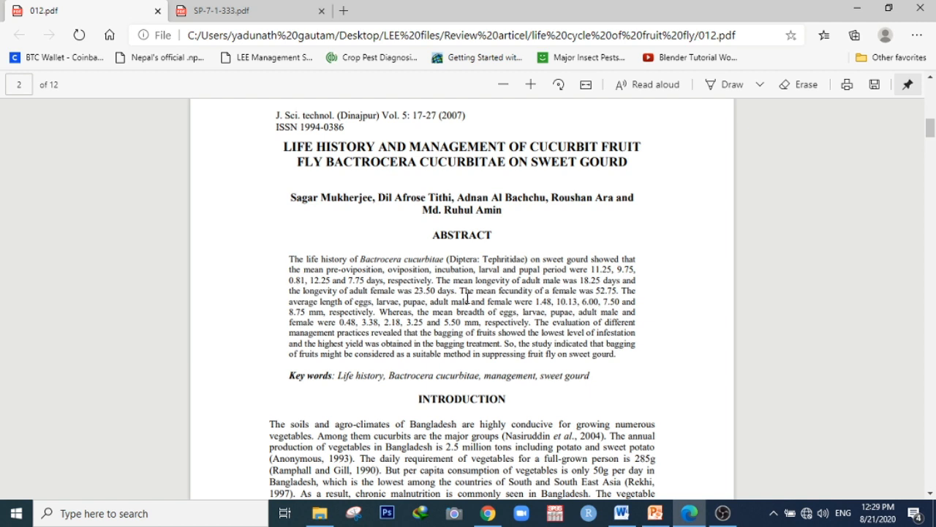
{"action": "scroll", "coordinate": [397, 250], "scroll_direction": "up", "scroll_amount": 1}
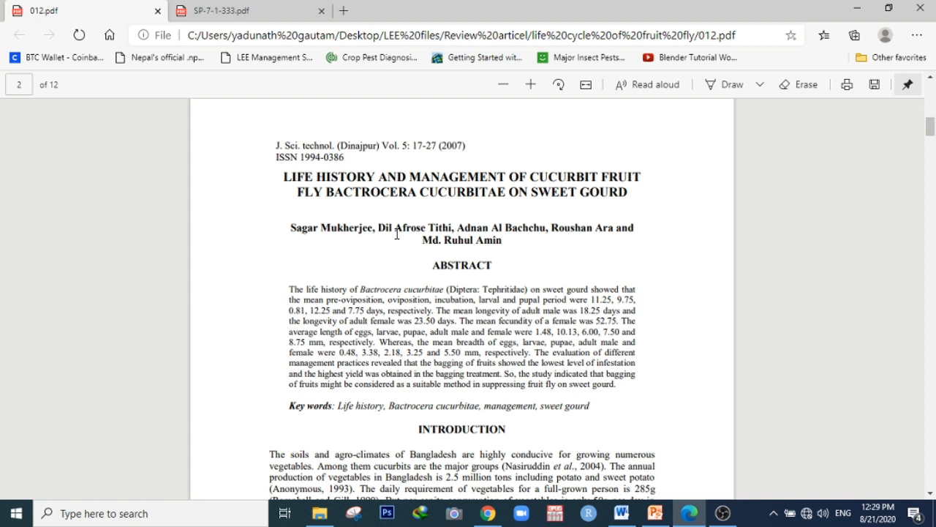
Copy the developmental-period sentence from the second paper's abstract and paste it into the document
{"action": "left_click", "coordinate": [689, 513]}
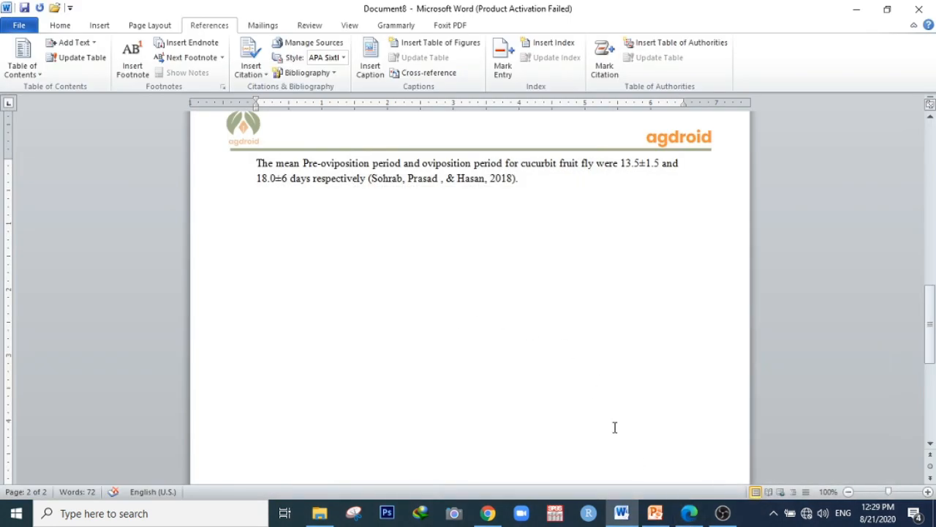
{"action": "left_click", "coordinate": [689, 513]}
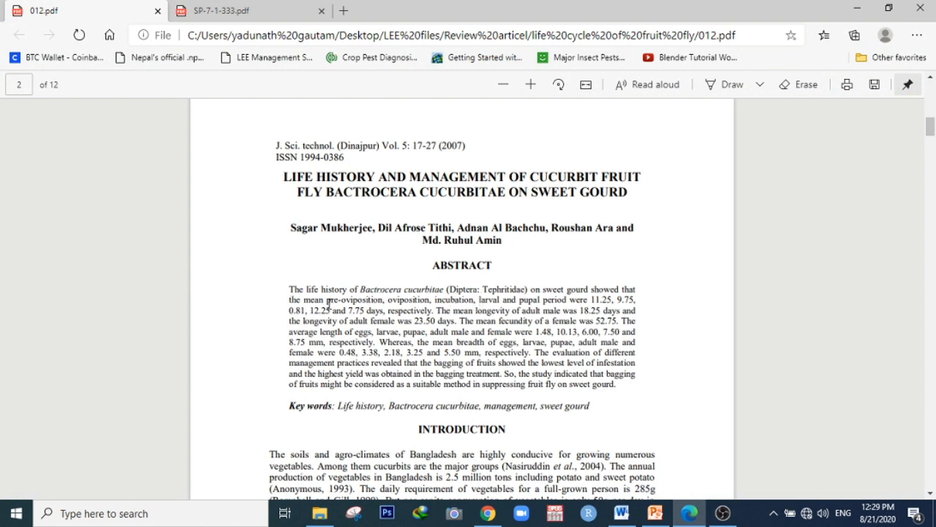
{"action": "left_click_drag", "start_coordinate": [325, 301], "coordinate": [436, 312]}
{"action": "key", "text": "ctrl+c"}
{"action": "left_click", "coordinate": [689, 514]}
{"action": "key", "text": "ctrl+v"}
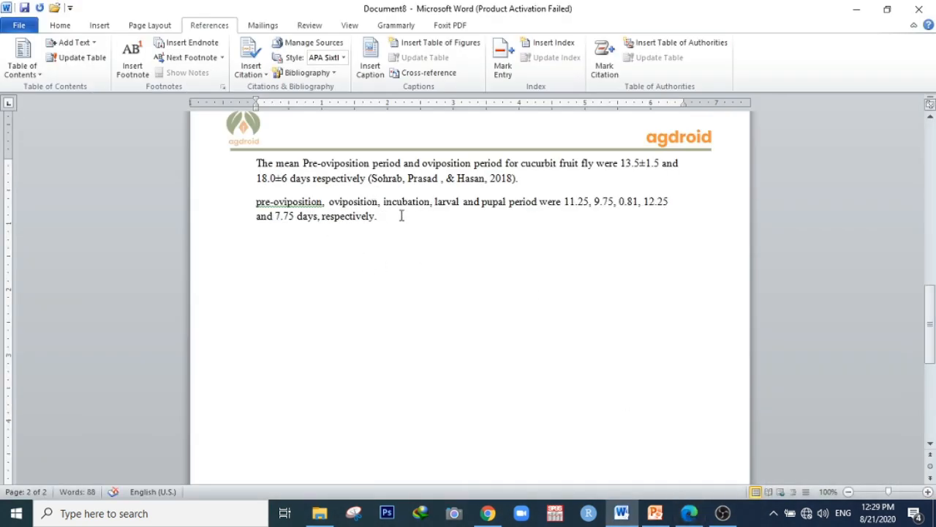
Append the sentence 'Similarly ......... obtained pre-oviposition and oviposition period of 11.25 and 9.75 days respectively for cucurbit fruit fly.' after the citation
{"action": "key", "text": "Return"}
{"action": "left_click", "coordinate": [536, 175]}
{"action": "type", "text": "Simil"}
{"action": "type", "text": "arly"}
{"action": "type", "text": "jafdfhjf"}
{"action": "key", "text": "BackSpace"}
{"action": "key", "text": "BackSpace"}
{"action": "key", "text": "BackSpace"}
{"action": "key", "text": "BackSpace"}
{"action": "key", "text": "BackSpace"}
{"action": "key", "text": "BackSpace"}
{"action": "type", "text": "....... o"}
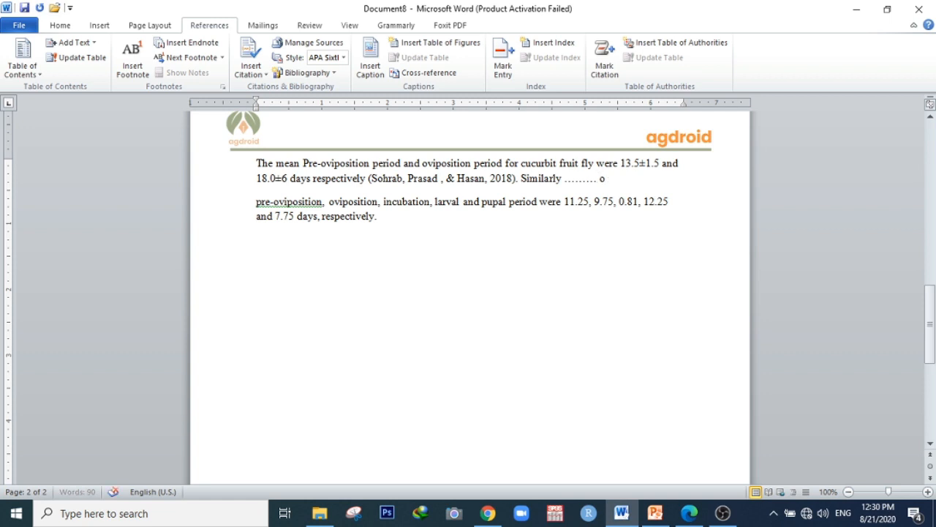
{"action": "type", "text": "btained pre-ovi"}
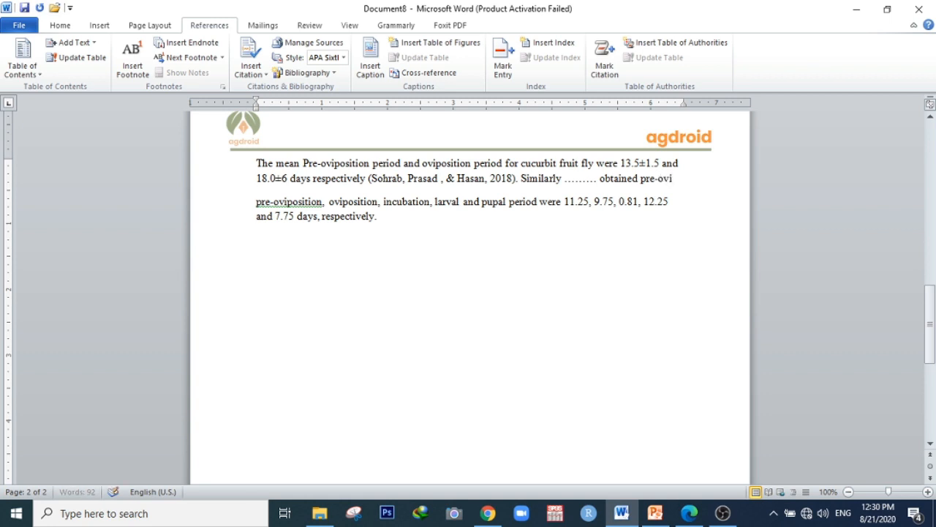
{"action": "type", "text": "position and oviposition perio"}
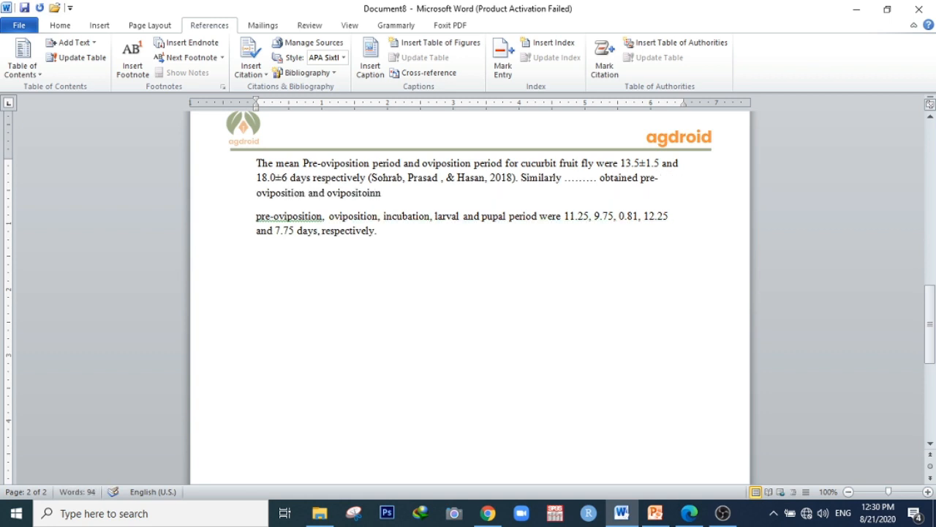
{"action": "type", "text": "d of 1"}
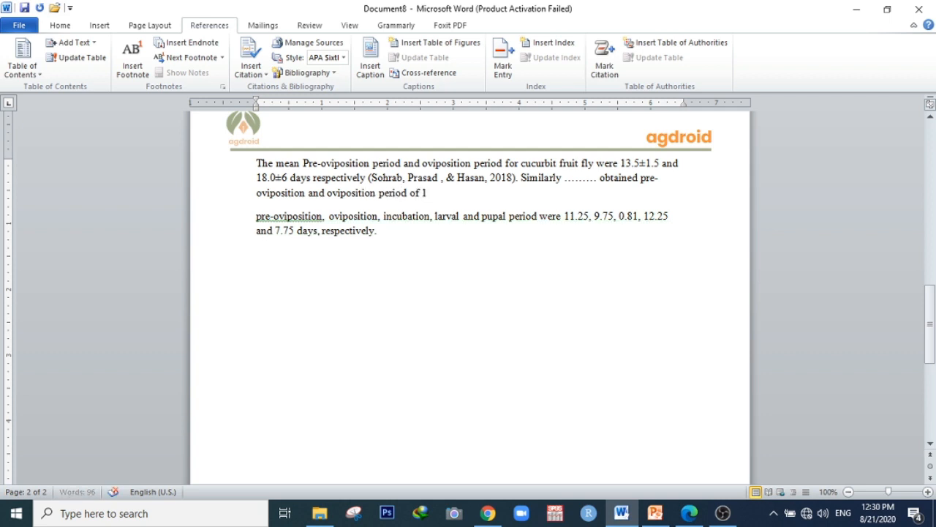
{"action": "type", "text": "1.25 and"}
{"action": "type", "text": " 9."}
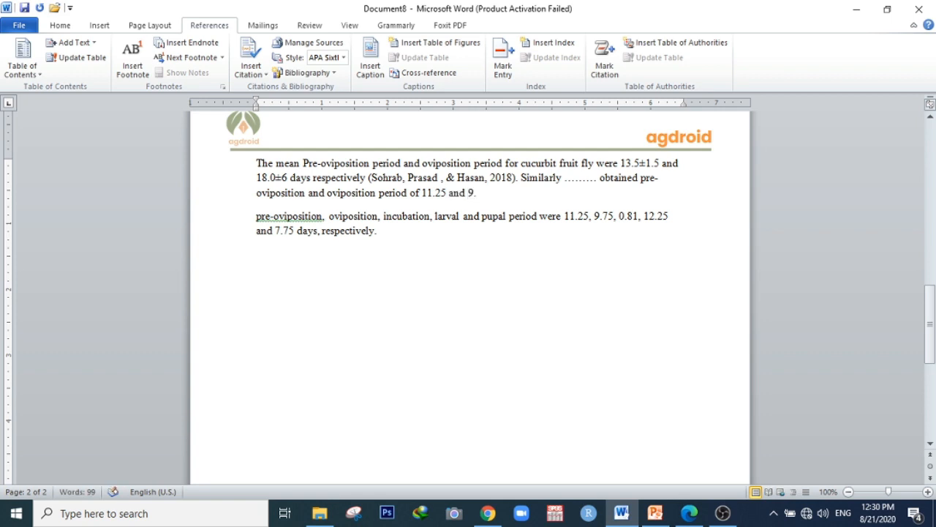
{"action": "type", "text": "75 days respect"}
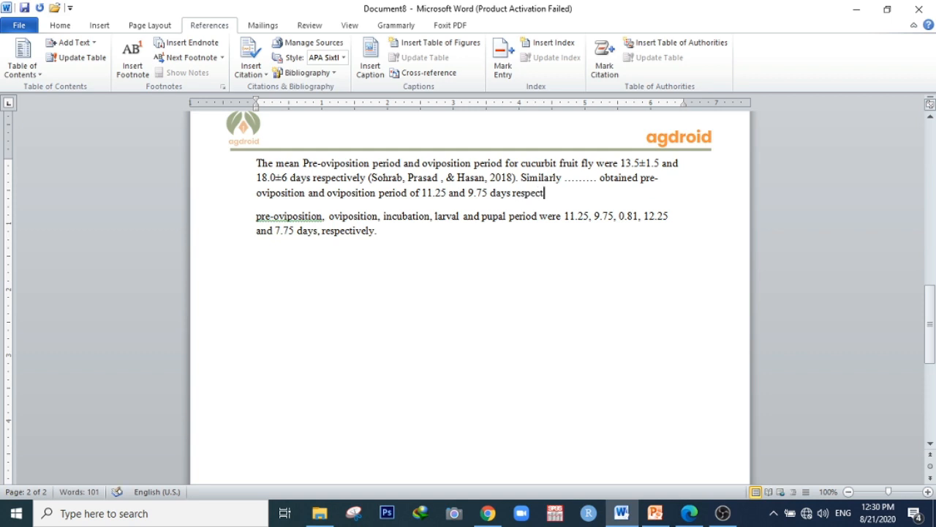
{"action": "type", "text": "ively for cucurbit fruit fly."}
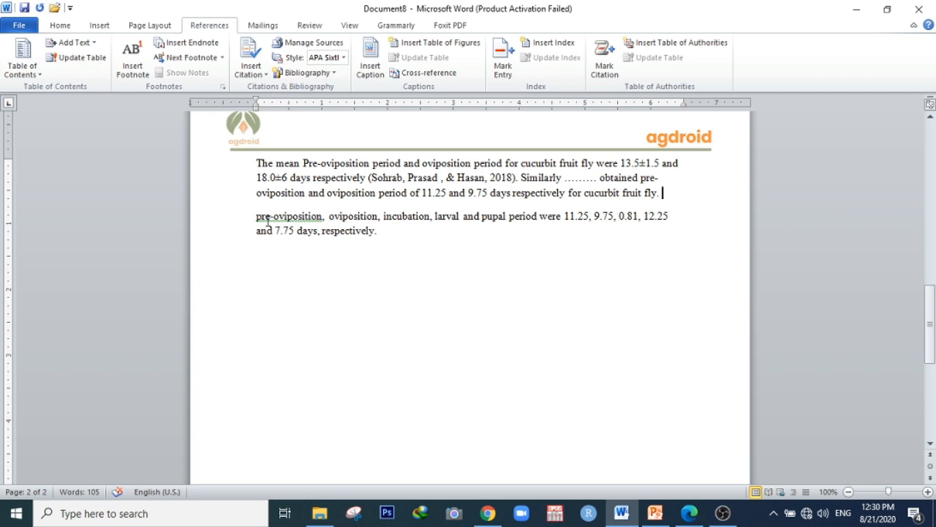
Delete the pasted abstract paragraph below the text
{"action": "left_click_drag", "start_coordinate": [253, 217], "coordinate": [364, 220]}
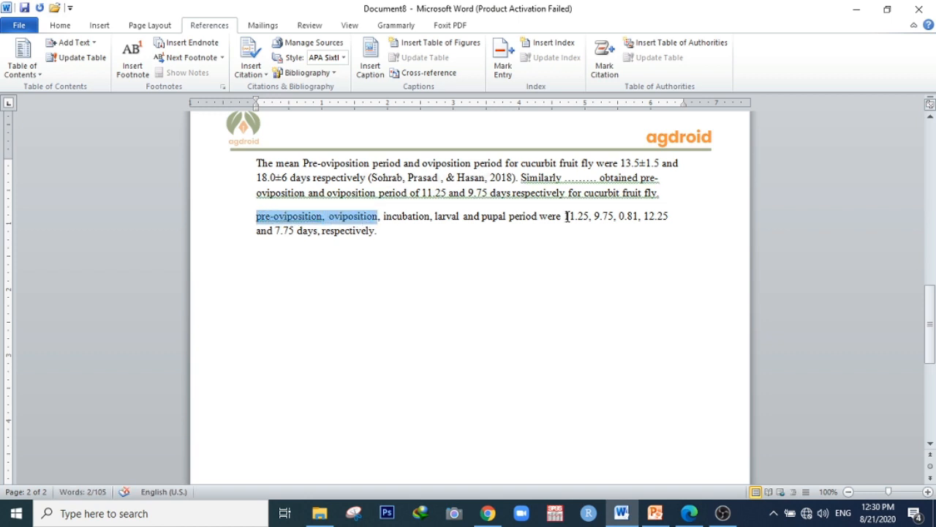
{"action": "left_click_drag", "start_coordinate": [565, 217], "coordinate": [613, 222]}
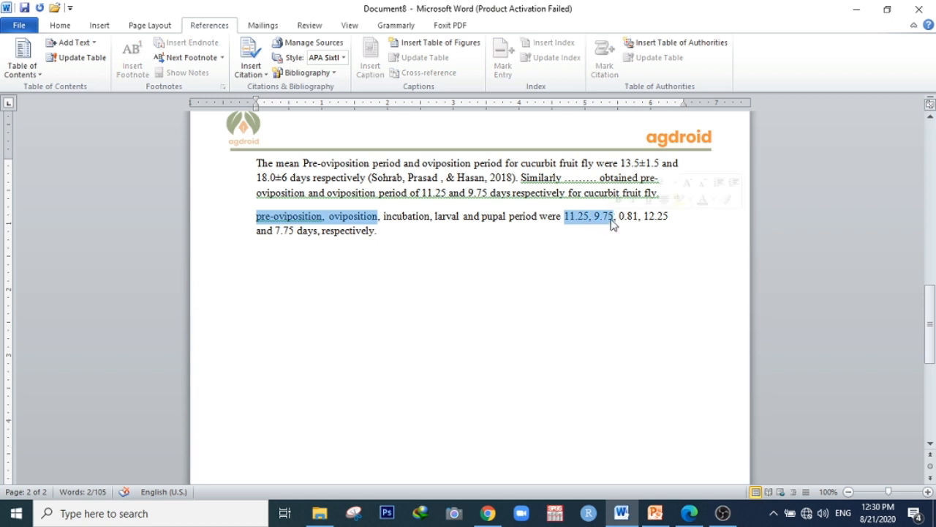
{"action": "left_click_drag", "start_coordinate": [387, 232], "coordinate": [263, 226]}
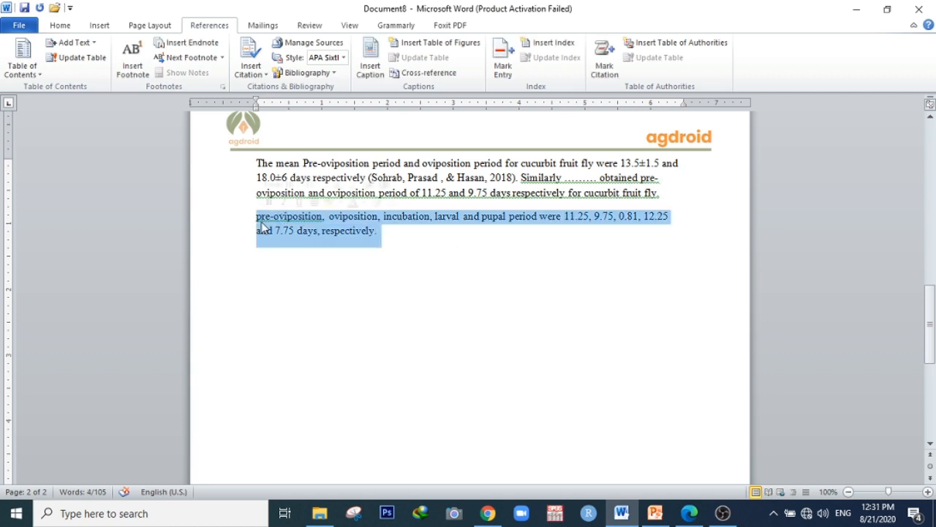
{"action": "key", "text": "Delete"}
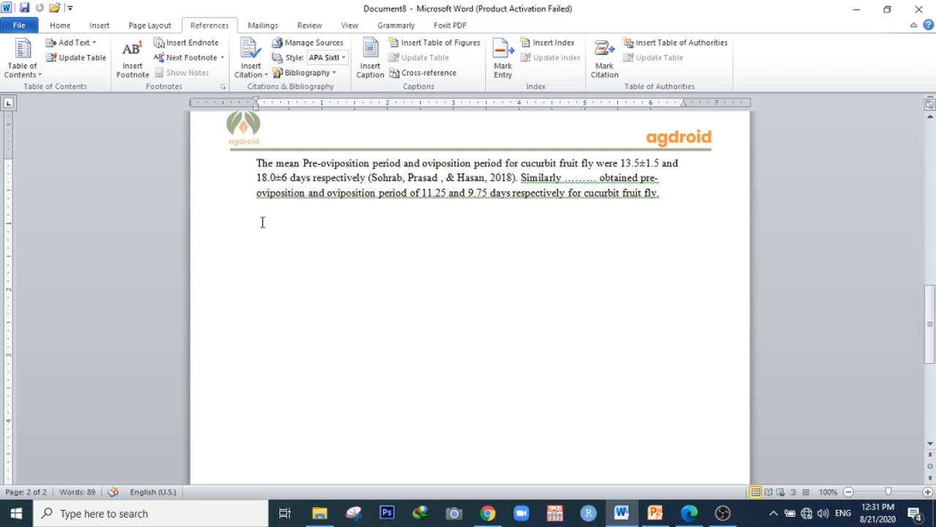
Delete the '.........' placeholder after 'Similarly'
{"action": "left_click", "coordinate": [598, 178]}
{"action": "left_click_drag", "start_coordinate": [598, 179], "coordinate": [565, 179]}
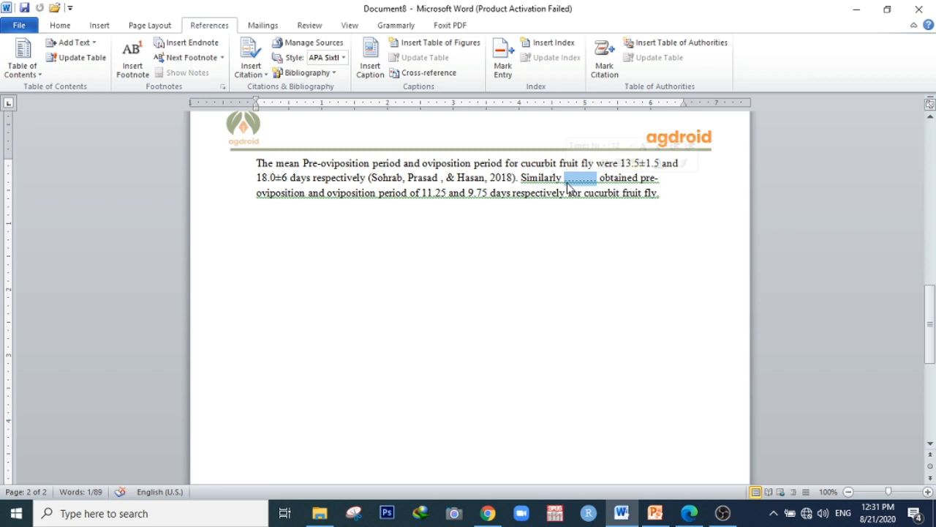
{"action": "key", "text": "Delete"}
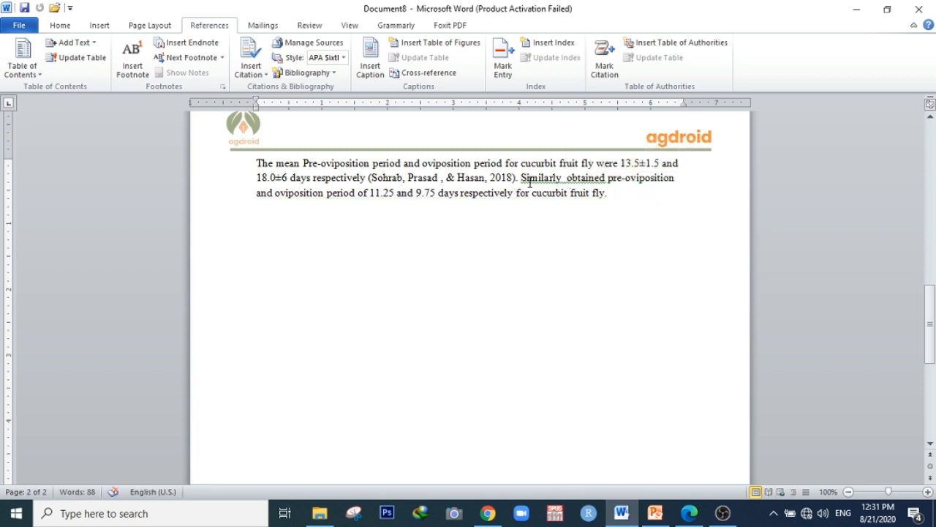
Start adding a new citation source and paste the second paper's author line copied from the PDF into the author name editor
{"action": "left_click", "coordinate": [252, 67]}
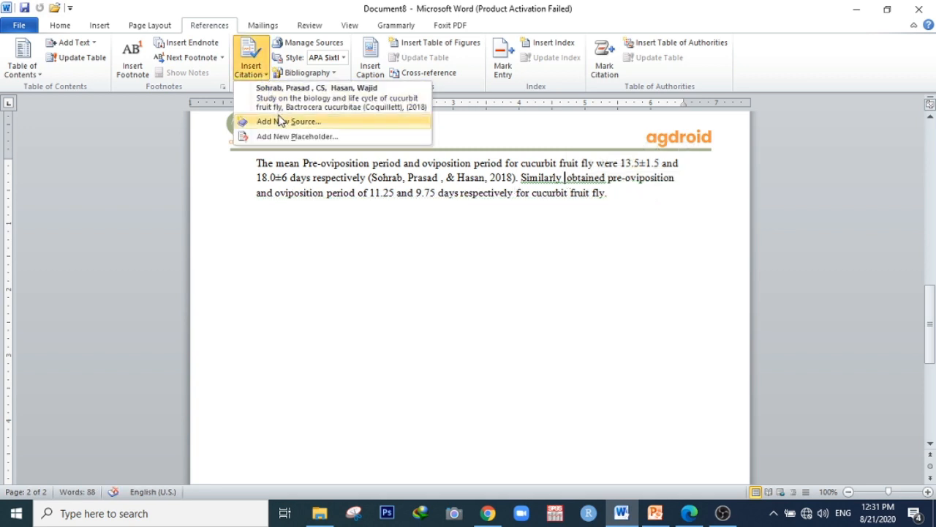
{"action": "left_click", "coordinate": [281, 122]}
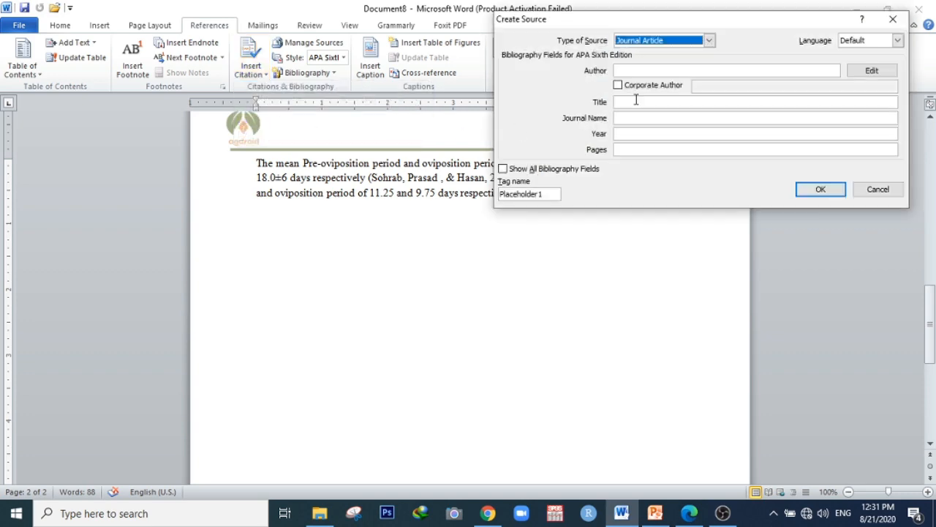
{"action": "left_click", "coordinate": [690, 513]}
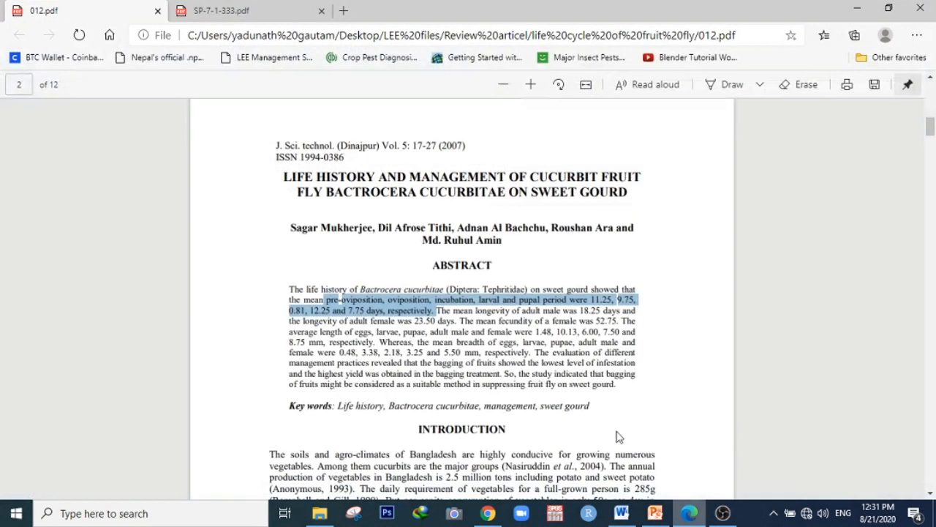
{"action": "left_click", "coordinate": [358, 277]}
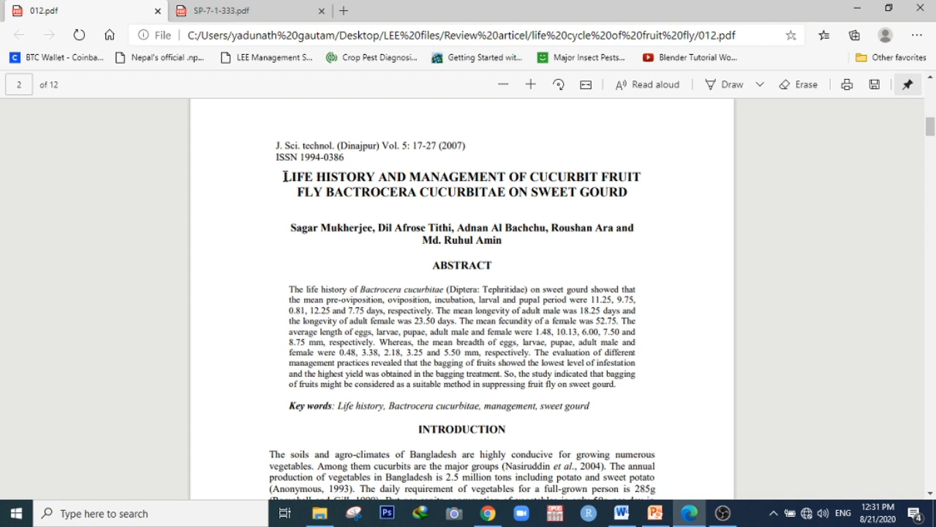
{"action": "double_click", "coordinate": [300, 227]}
{"action": "triple_click", "coordinate": [490, 230]}
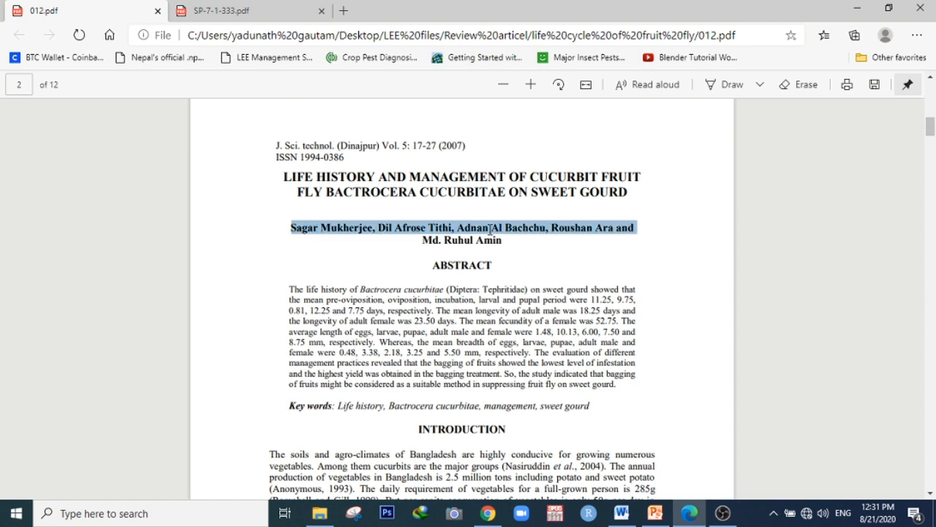
{"action": "left_click", "coordinate": [690, 513]}
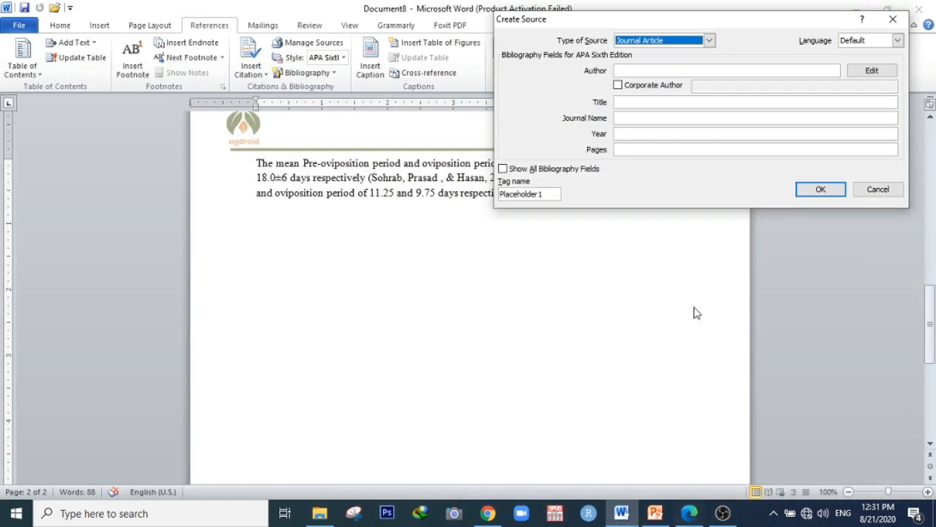
{"action": "left_click", "coordinate": [872, 70]}
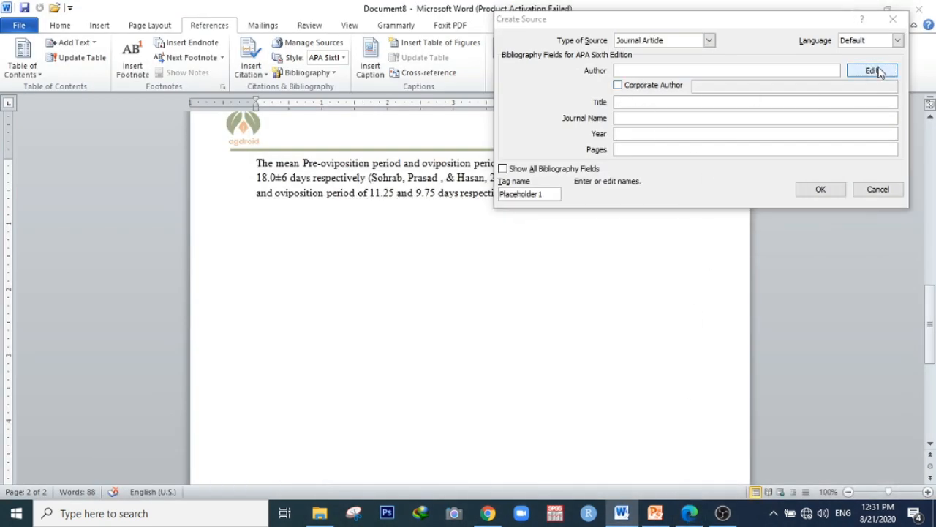
{"action": "type", "text": "Sagar Mukherjee, Dil Afrose Tithi, Adnan Al Bachchu"}
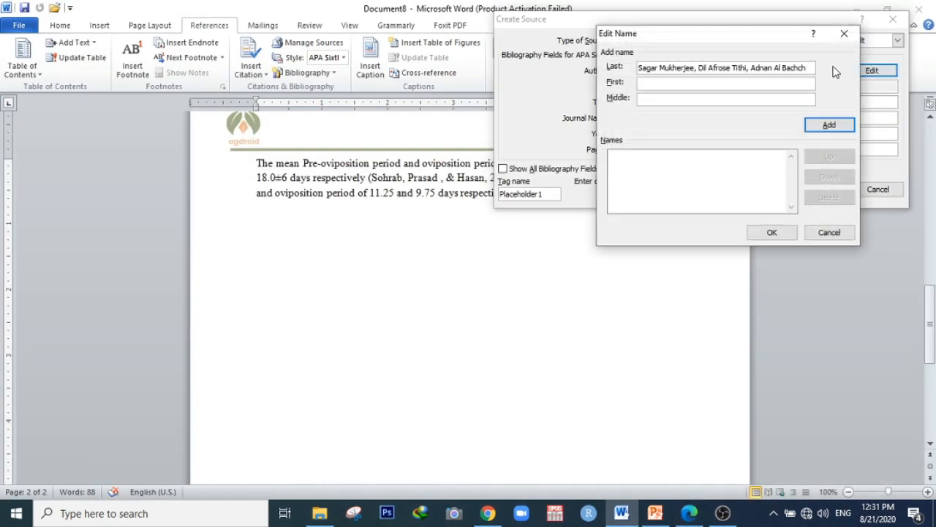
Trim the Last name field to keep only the first author's surname
{"action": "left_click_drag", "start_coordinate": [808, 67], "coordinate": [697, 79]}
{"action": "key", "text": "ctrl+c"}
{"action": "key", "text": "BackSpace"}
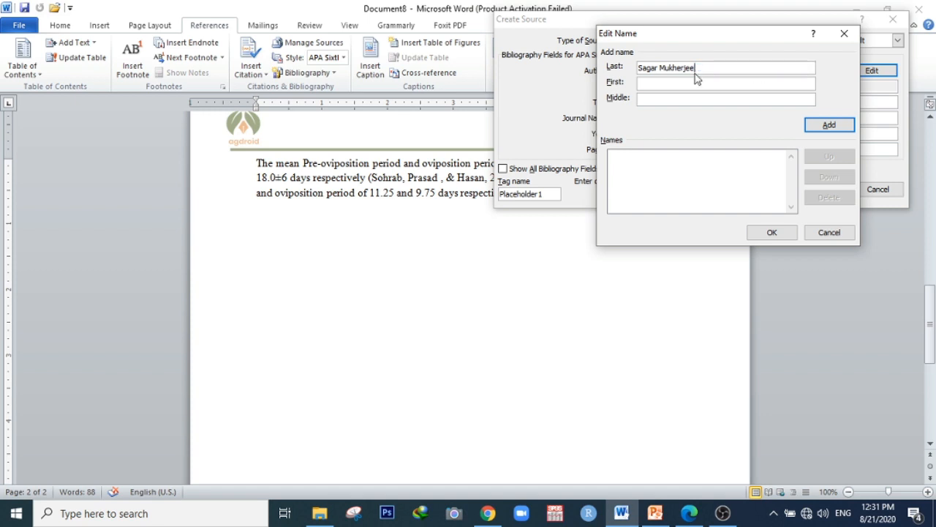
{"action": "left_click", "coordinate": [660, 67]}
{"action": "key", "text": "BackSpace"}
{"action": "key", "text": "BackSpace"}
{"action": "key", "text": "BackSpace"}
{"action": "key", "text": "BackSpace"}
{"action": "key", "text": "BackSpace"}
{"action": "key", "text": "BackSpace"}
Enter the first author's first name in the name editor and add the first author to the names list
{"action": "key", "text": "Tab"}
{"action": "key", "text": "ctrl+v"}
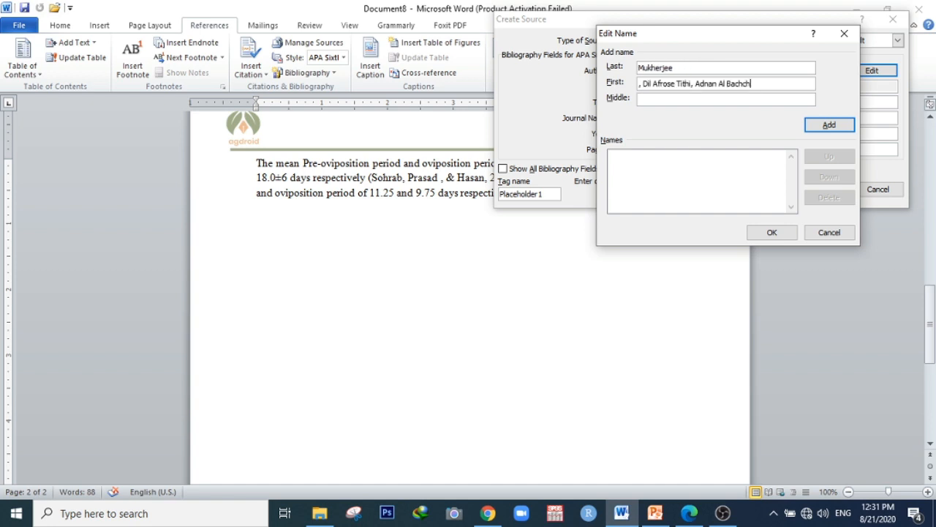
{"action": "left_click_drag", "start_coordinate": [761, 84], "coordinate": [634, 88]}
{"action": "key", "text": "ctrl+c"}
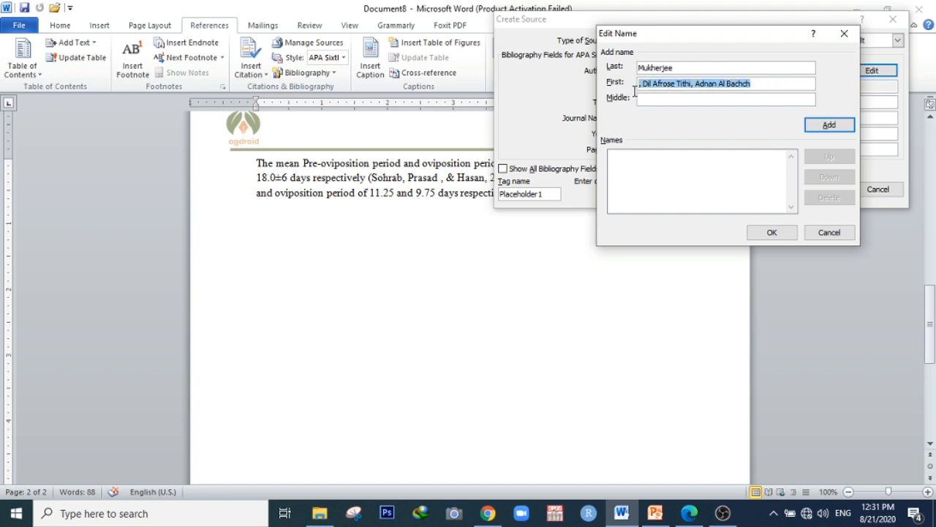
{"action": "key", "text": "BackSpace"}
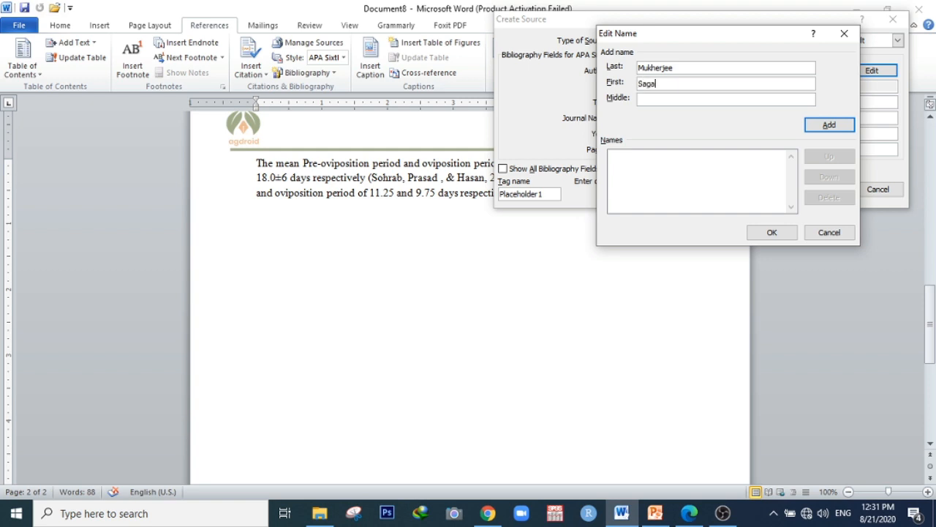
{"action": "key", "text": "Return"}
Paste the remaining author line into the Last name field and trim it to the second author's full name
{"action": "key", "text": "ctrl+v"}
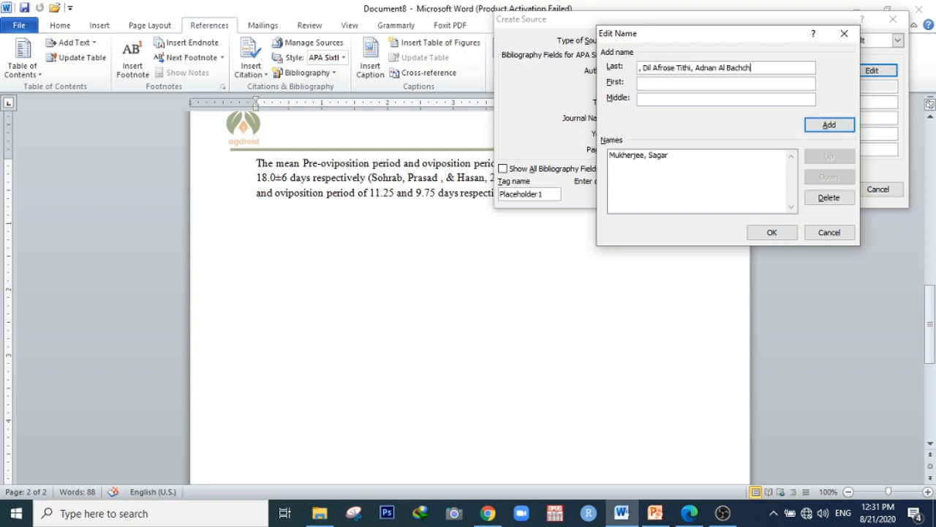
{"action": "left_click", "coordinate": [644, 68]}
{"action": "key", "text": "BackSpace"}
{"action": "key", "text": "BackSpace"}
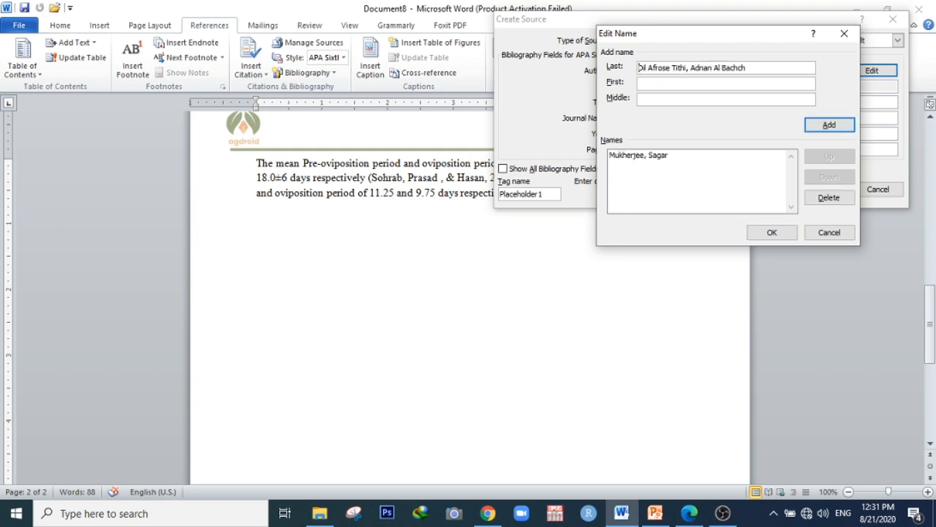
{"action": "left_click_drag", "start_coordinate": [747, 68], "coordinate": [686, 71]}
{"action": "key", "text": "BackSpace"}
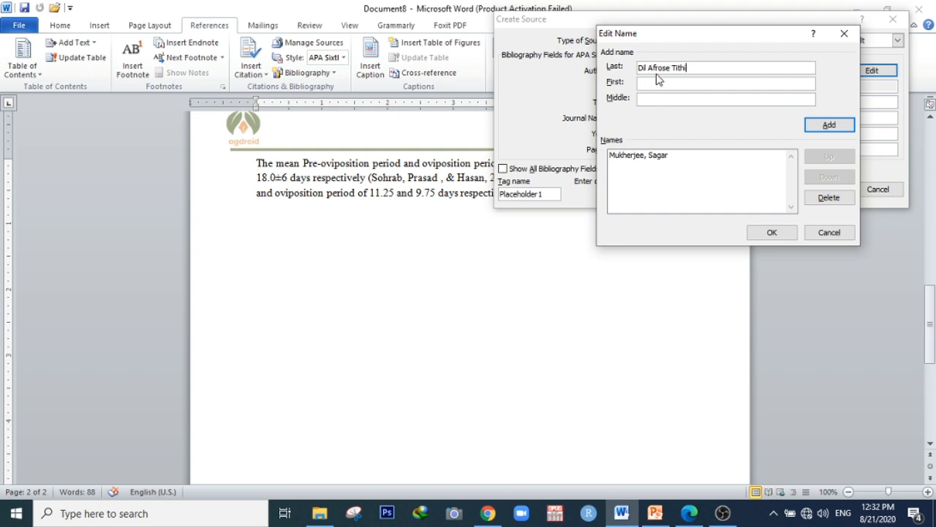
Move the second author's given names into the First field, keep the surname as Last, and add the second author
{"action": "left_click_drag", "start_coordinate": [673, 70], "coordinate": [635, 68]}
{"action": "key", "text": "ctrl+c"}
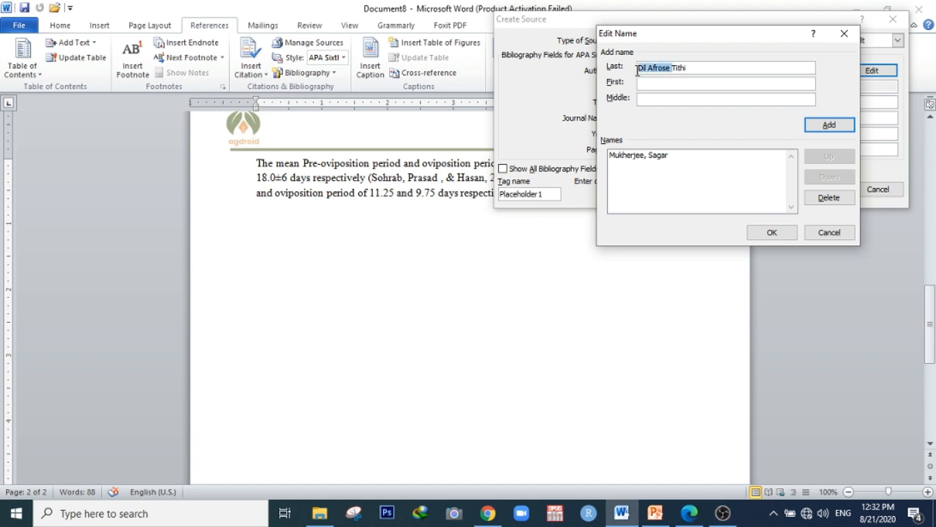
{"action": "key", "text": "BackSpace"}
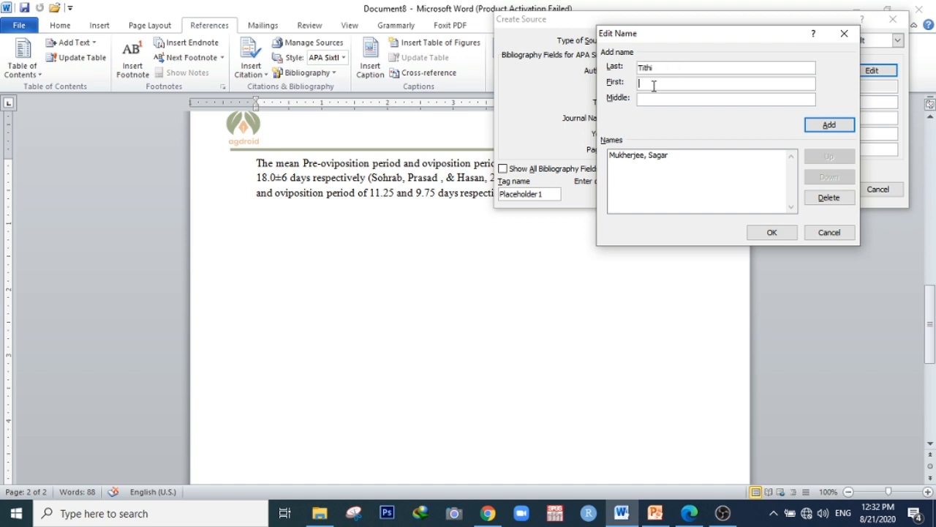
{"action": "type", "text": "D"}
{"action": "key", "text": "ctrl+v"}
{"action": "left_click", "coordinate": [648, 99]}
{"action": "key", "text": "BackSpace"}
{"action": "key", "text": "BackSpace"}
{"action": "key", "text": "BackSpace"}
{"action": "key", "text": "BackSpace"}
{"action": "key", "text": "Return"}
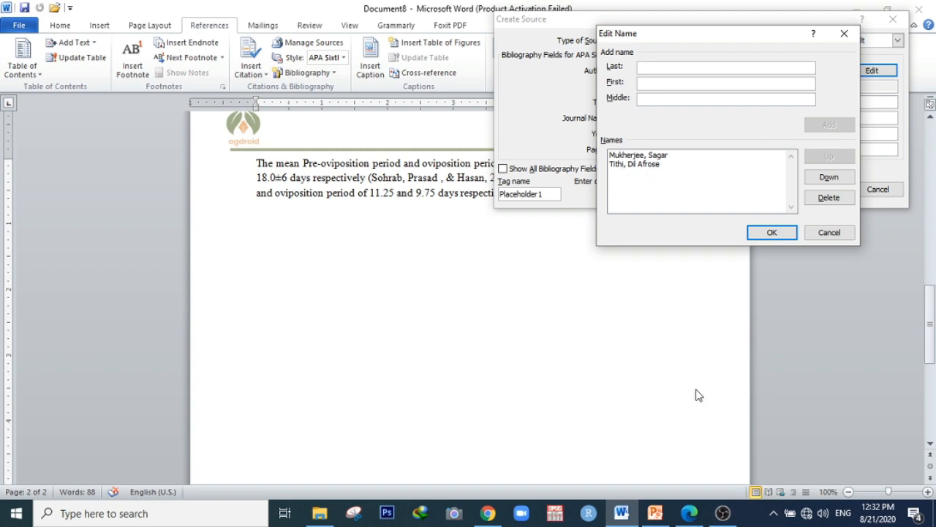
Copy the third and fourth authors' names from the PDF and trim the pasted Last name to the third author's surname
{"action": "left_click", "coordinate": [689, 513]}
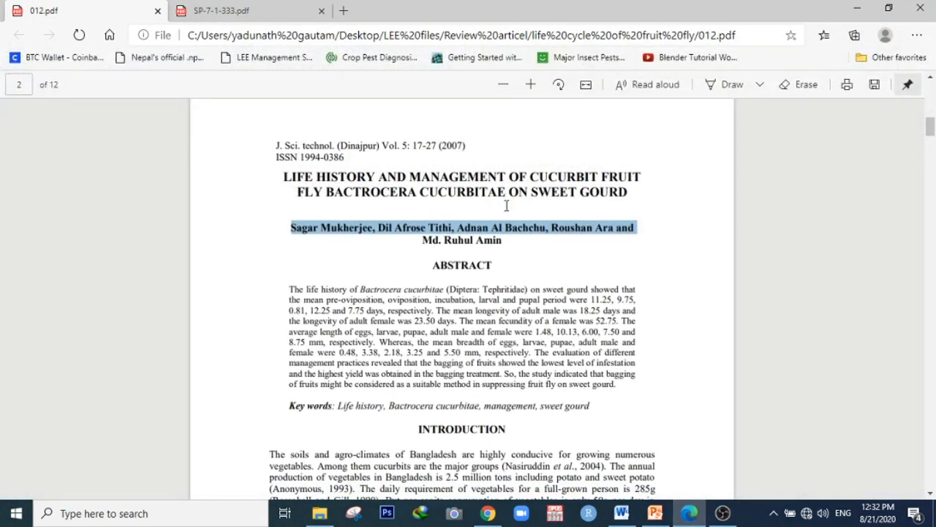
{"action": "left_click", "coordinate": [427, 246]}
{"action": "left_click_drag", "start_coordinate": [457, 227], "coordinate": [613, 231]}
{"action": "key", "text": "ctrl+c"}
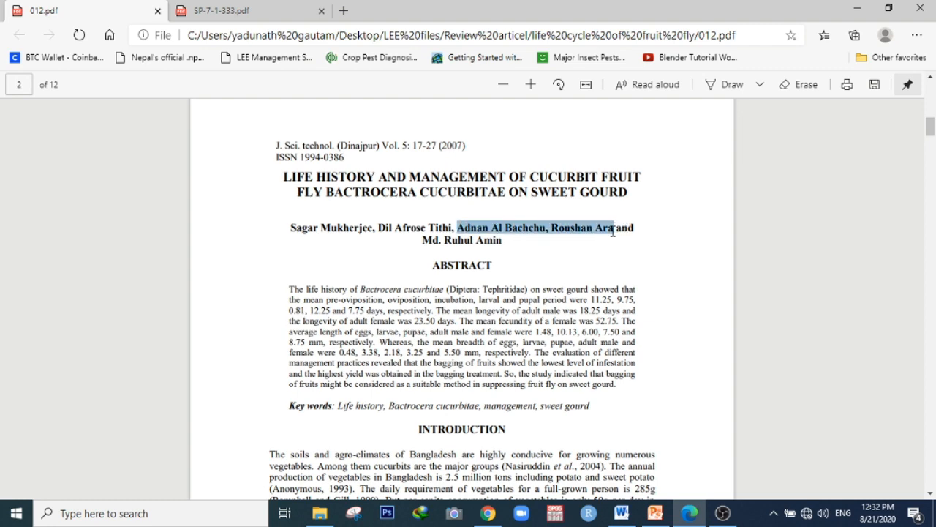
{"action": "left_click", "coordinate": [690, 512]}
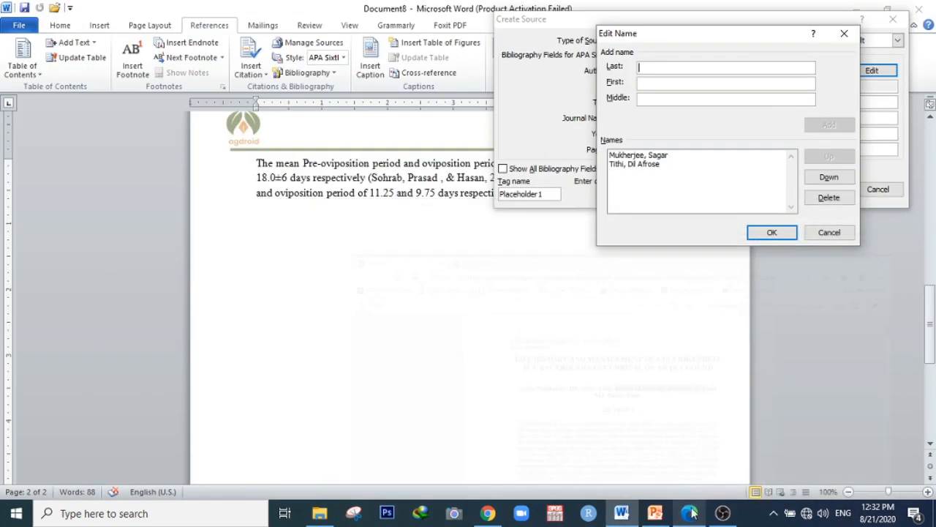
{"action": "left_click", "coordinate": [663, 68]}
{"action": "key", "text": "ctrl+v"}
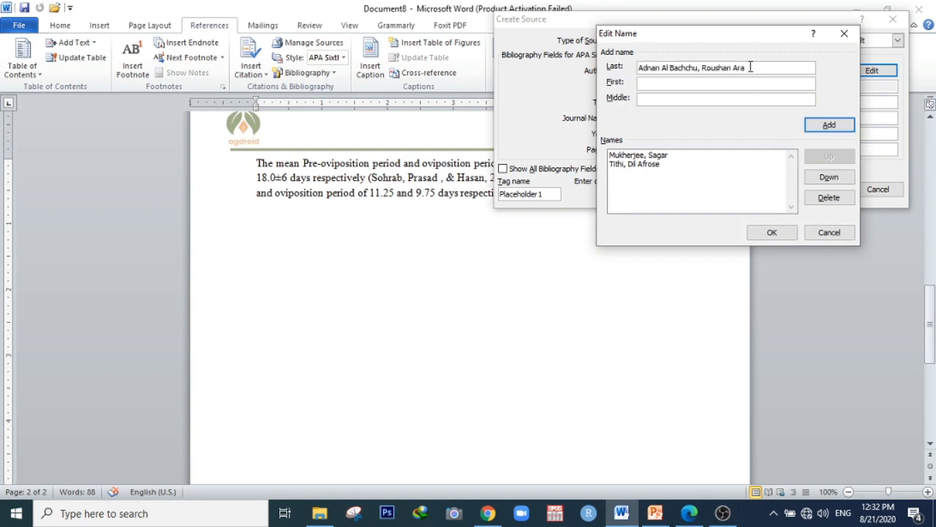
{"action": "left_click_drag", "start_coordinate": [744, 67], "coordinate": [699, 67]}
{"action": "key", "text": "BackSpace"}
{"action": "key", "text": "BackSpace"}
{"action": "key", "text": "ctrl+shift+Left"}
{"action": "key", "text": "ctrl+shift+Left"}
{"action": "key", "text": "ctrl+c"}
{"action": "key", "text": "BackSpace"}
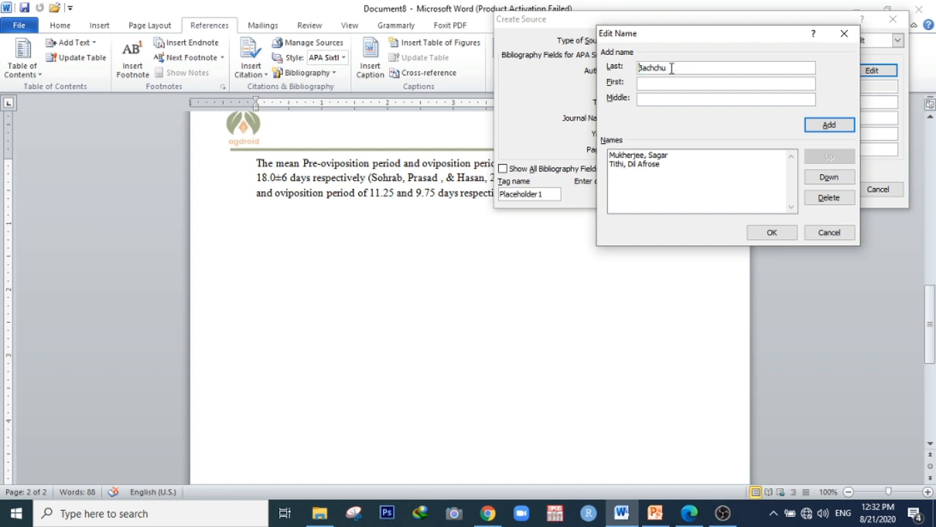
Enter the third author's given names ending in 'AL' in the First field and add the third author
{"action": "key", "text": "Tab"}
{"action": "key", "text": "ctrl+v"}
{"action": "left_click_drag", "start_coordinate": [671, 84], "coordinate": [663, 85]}
{"action": "key", "text": "BackSpace"}
{"action": "type", "text": "AL"}
{"action": "key", "text": "Return"}
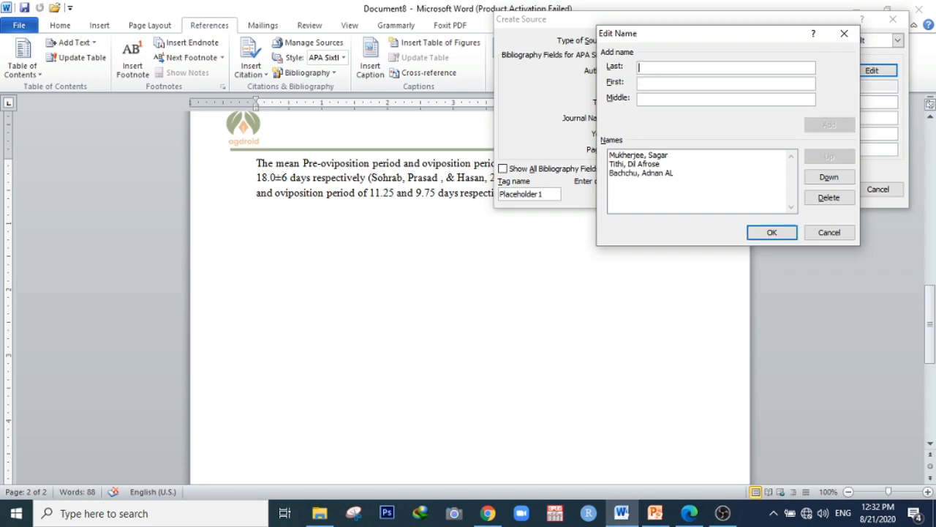
Copy the fourth author's name from the PDF and add it with surname and first name in separate fields
{"action": "left_click", "coordinate": [688, 514]}
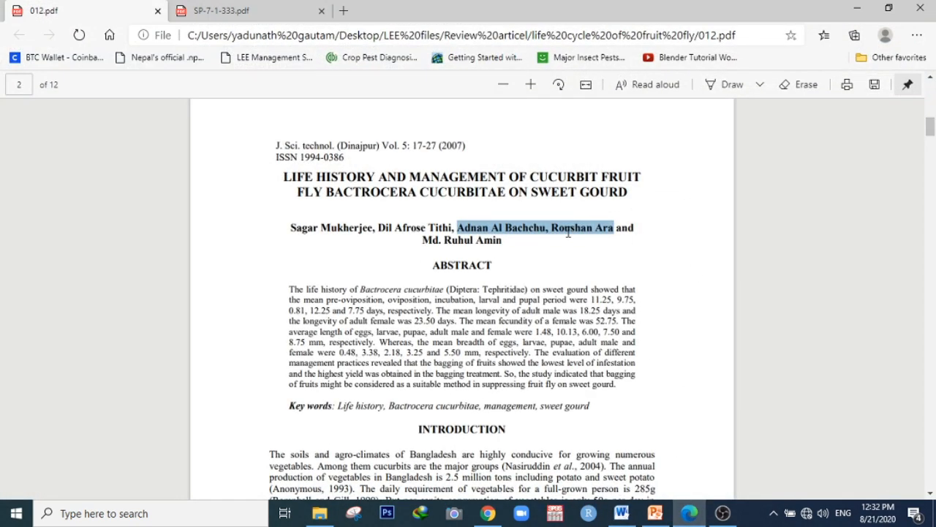
{"action": "double_click", "coordinate": [554, 228]}
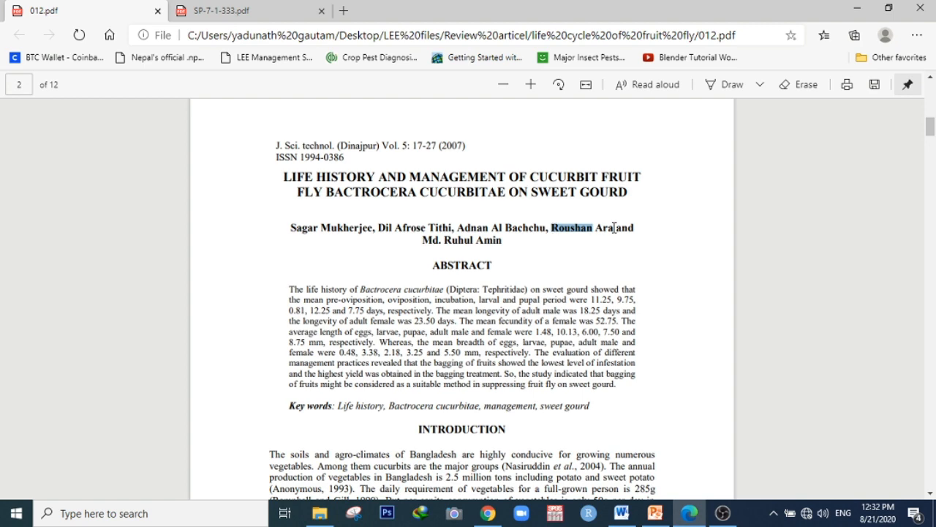
{"action": "left_click", "coordinate": [615, 228], "text": "shift"}
{"action": "key", "text": "ctrl+c"}
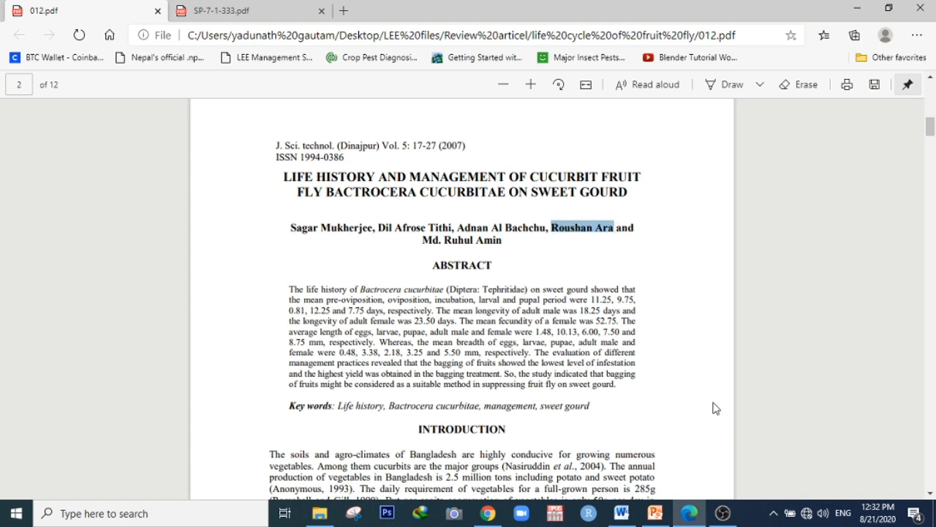
{"action": "left_click", "coordinate": [691, 514]}
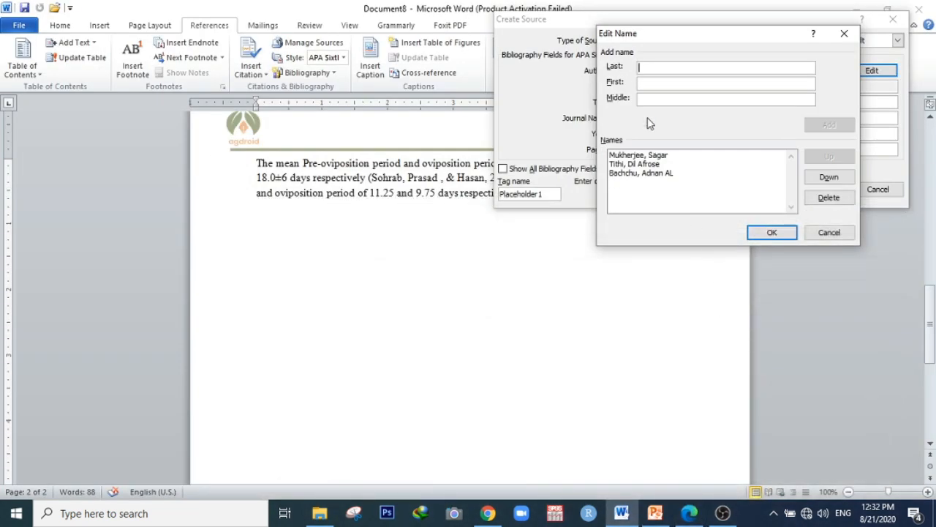
{"action": "key", "text": "ctrl+v"}
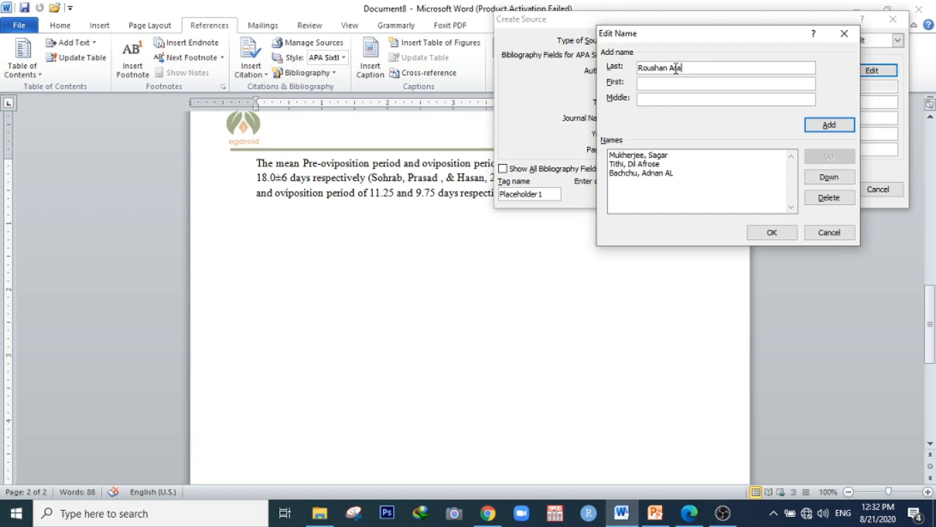
{"action": "left_click_drag", "start_coordinate": [672, 69], "coordinate": [635, 69]}
{"action": "key", "text": "ctrl+c"}
{"action": "key", "text": "BackSpace"}
{"action": "key", "text": "ctrl+v"}
{"action": "left_click", "coordinate": [829, 125]}
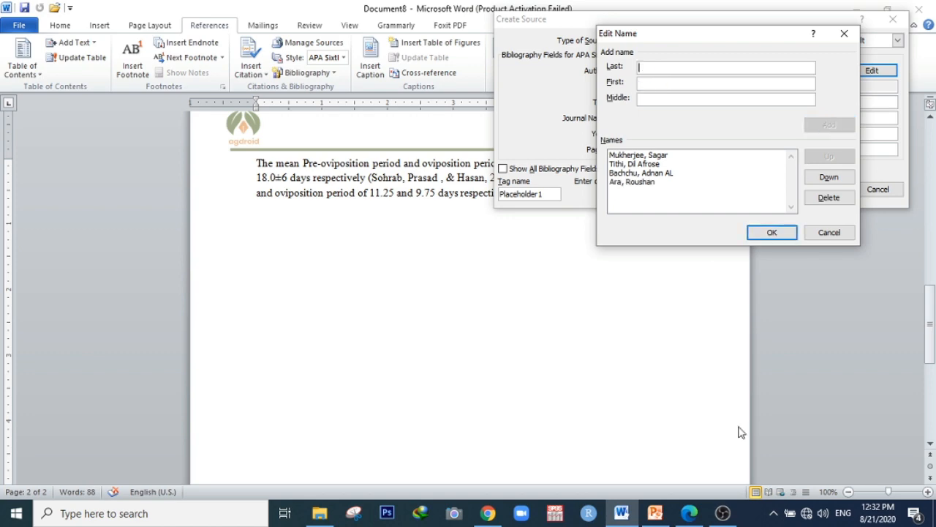
Copy the fifth author's name from the PDF, add it with surname and given names split, and close the name editor
{"action": "left_click", "coordinate": [690, 513]}
{"action": "left_click_drag", "start_coordinate": [502, 245], "coordinate": [422, 245]}
{"action": "key", "text": "ctrl+c"}
{"action": "left_click", "coordinate": [680, 511]}
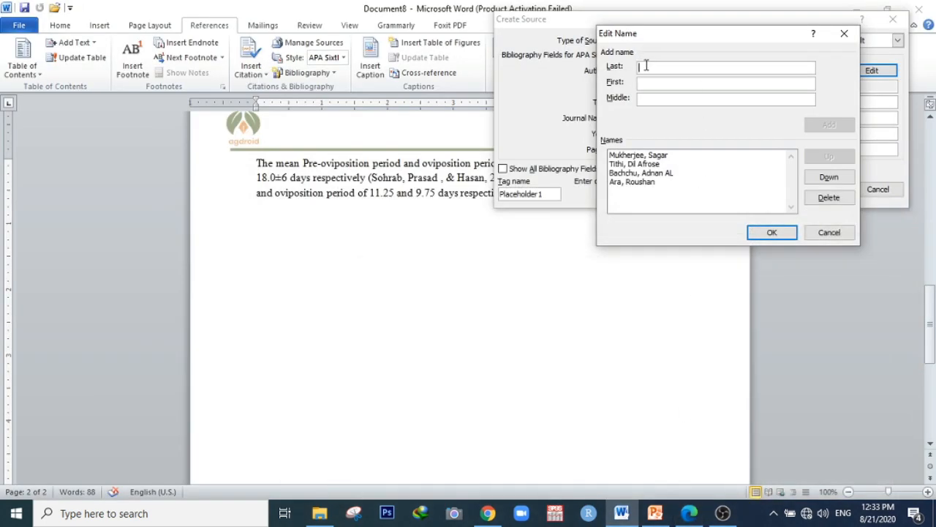
{"action": "key", "text": "ctrl+v"}
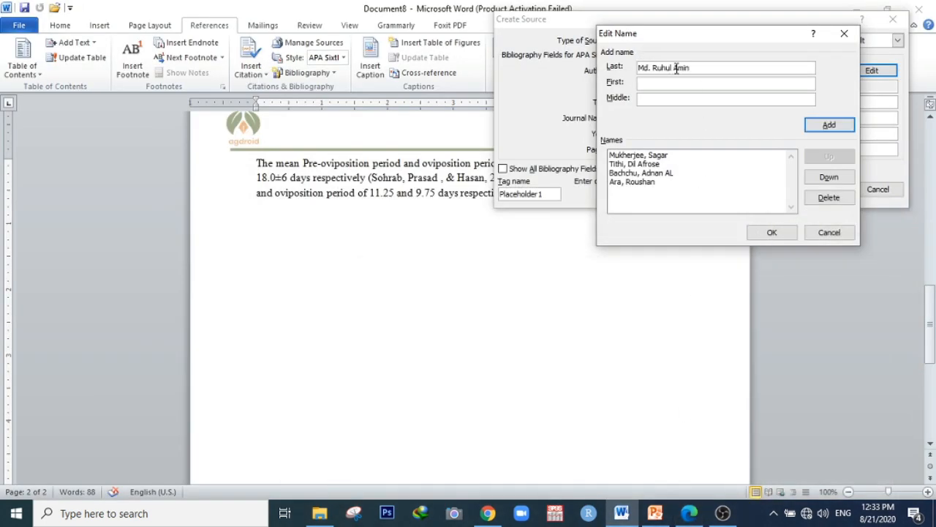
{"action": "left_click_drag", "start_coordinate": [674, 68], "coordinate": [637, 69]}
{"action": "key", "text": "ctrl+c"}
{"action": "key", "text": "BackSpace"}
{"action": "key", "text": "ctrl+v"}
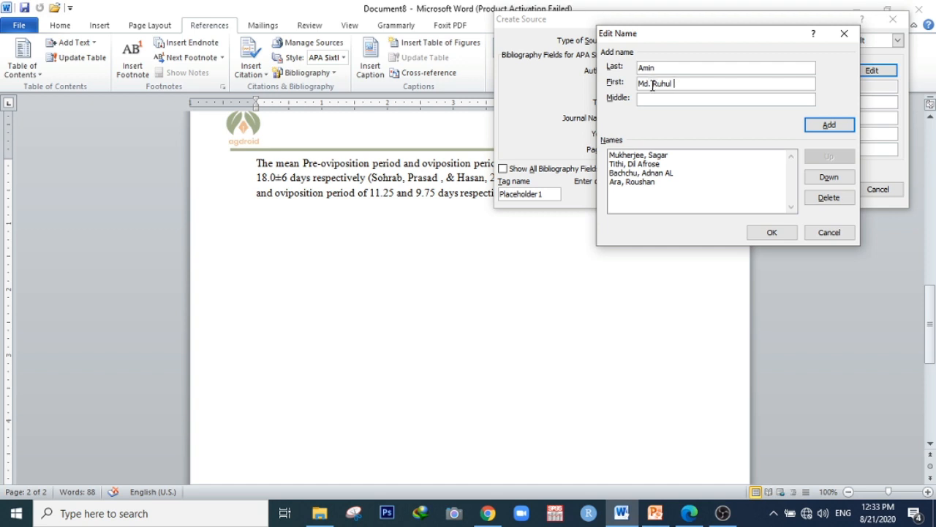
{"action": "left_click", "coordinate": [829, 125]}
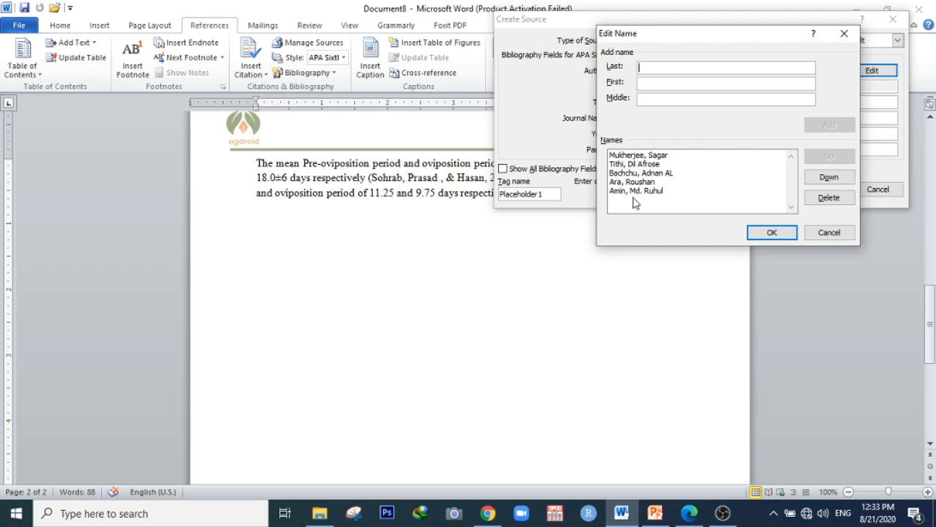
{"action": "left_click", "coordinate": [765, 233]}
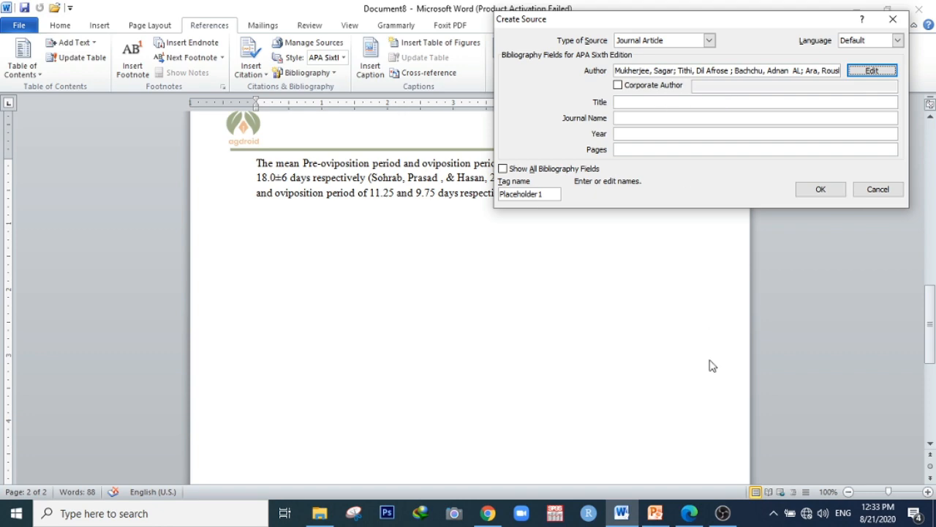
Copy the article title 'LIFE HISTORY AND MANAGEMENT OF CUCURBIT FRUIT FLY BACTROCERA CUCURBITAE ON SWEET GOURD' from the PDF into the Title field
{"action": "left_click", "coordinate": [695, 512]}
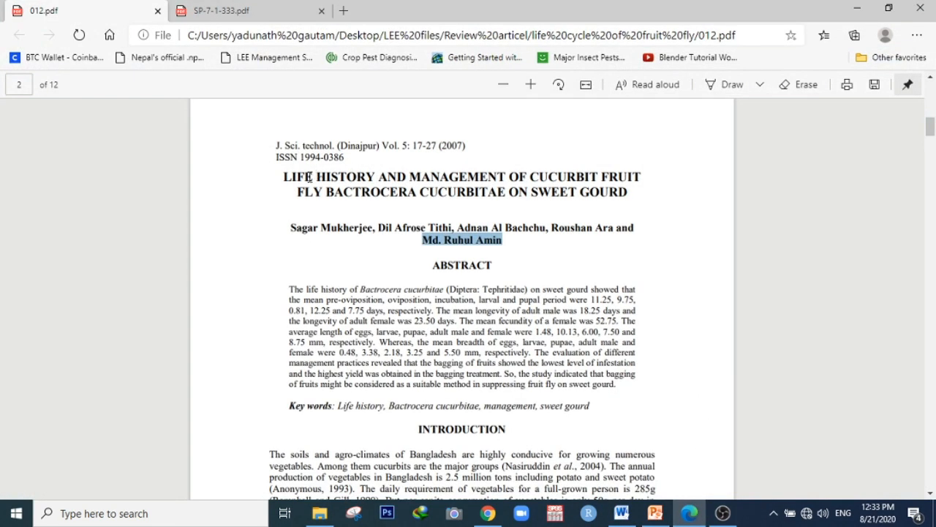
{"action": "left_click", "coordinate": [308, 177]}
{"action": "left_click_drag", "start_coordinate": [282, 177], "coordinate": [628, 194]}
{"action": "key", "text": "ctrl+c"}
{"action": "key", "text": "alt+Tab"}
{"action": "key", "text": "ctrl+v"}
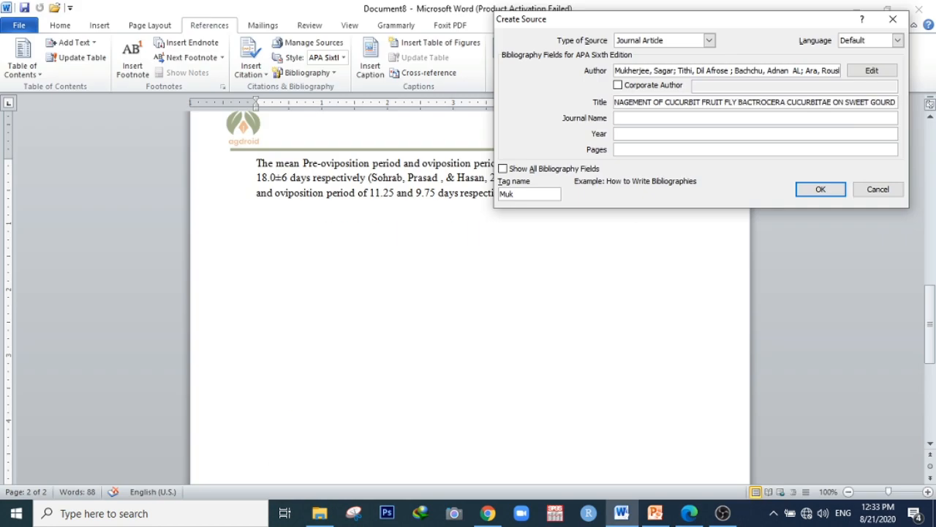
Copy the journal abbreviation from the PDF and set the Journal Name to 'J. Sci. technol.'
{"action": "left_click", "coordinate": [689, 512]}
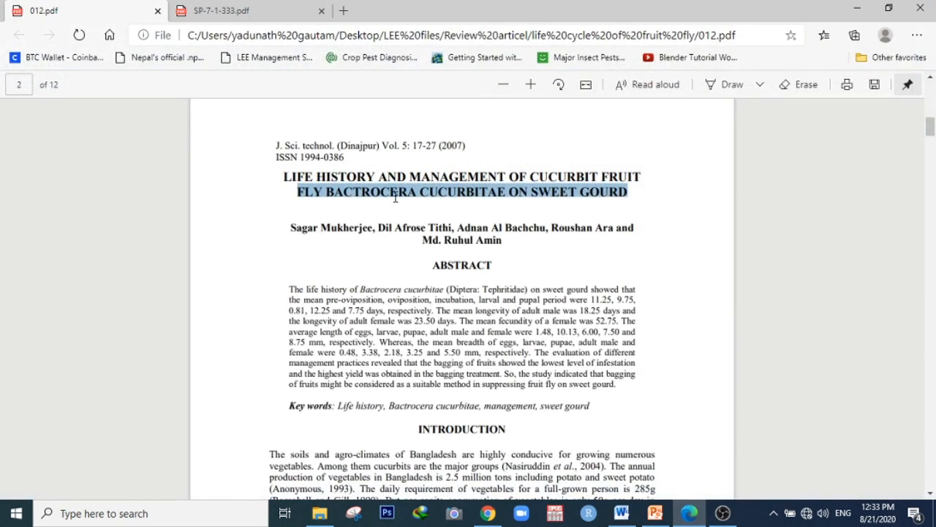
{"action": "left_click_drag", "start_coordinate": [276, 144], "coordinate": [334, 145]}
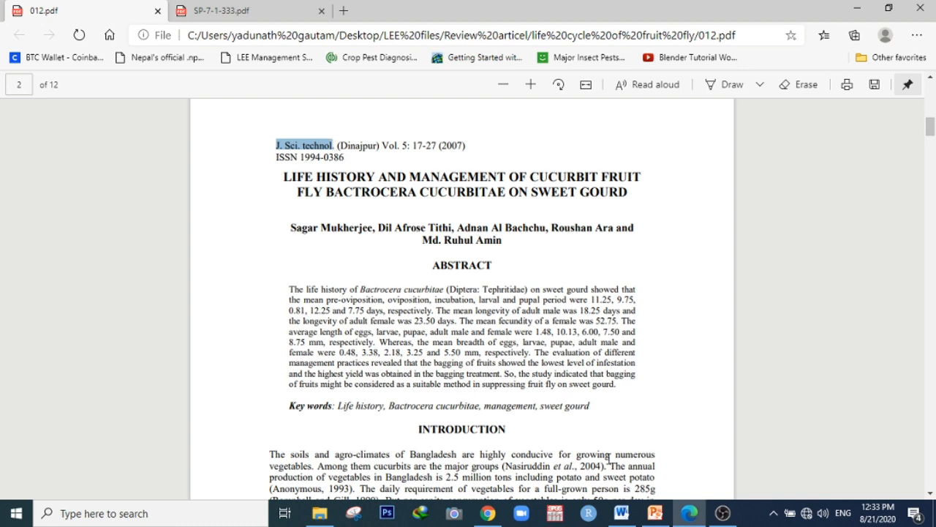
{"action": "left_click", "coordinate": [690, 512]}
{"action": "left_click", "coordinate": [627, 118]}
{"action": "key", "text": "ctrl+v"}
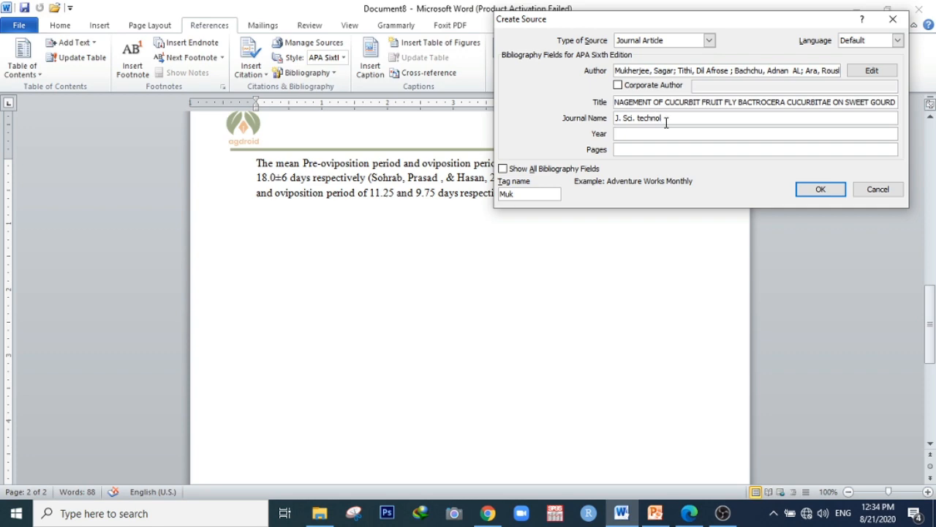
{"action": "left_click", "coordinate": [690, 512]}
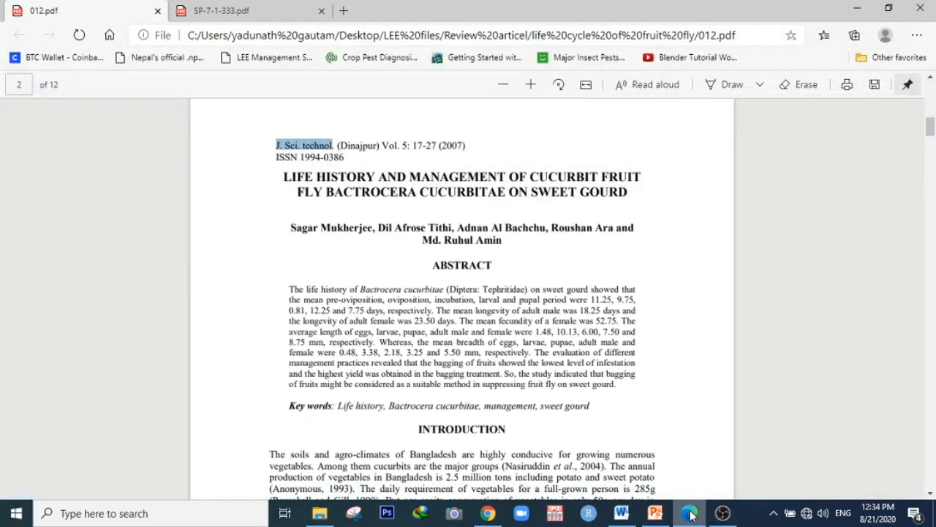
{"action": "left_click", "coordinate": [690, 512]}
{"action": "type", "text": ". Sci. technol."}
Check the publication year in the PDF and set the source's Year to 2007
{"action": "left_click", "coordinate": [688, 519]}
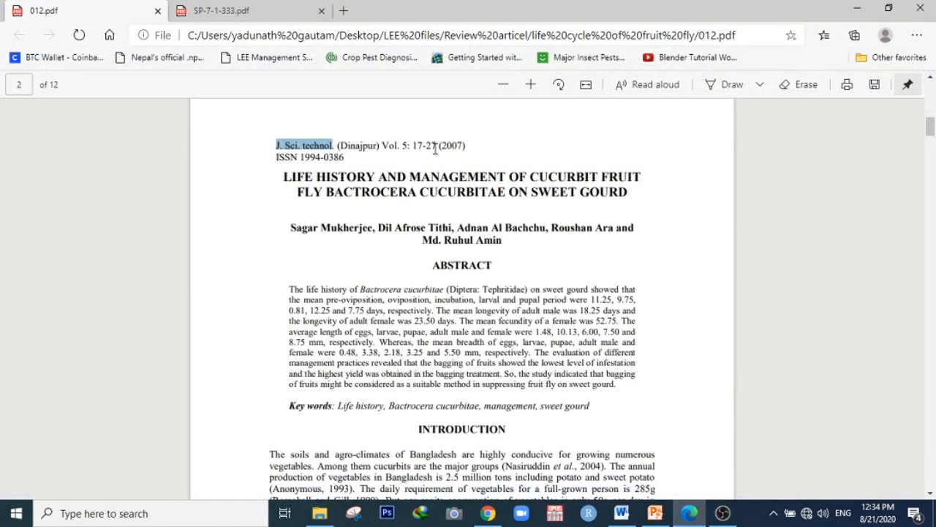
{"action": "left_click", "coordinate": [690, 512]}
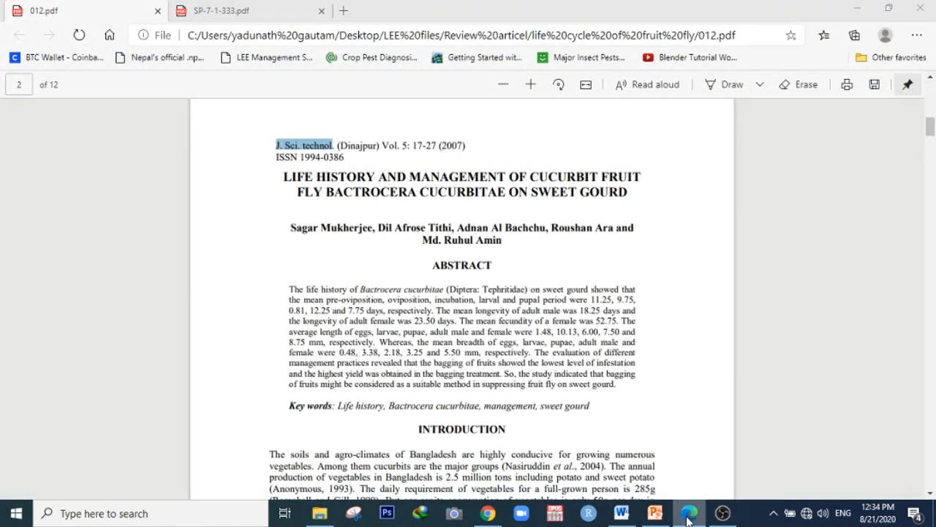
{"action": "left_click", "coordinate": [626, 133]}
{"action": "type", "text": "2007"}
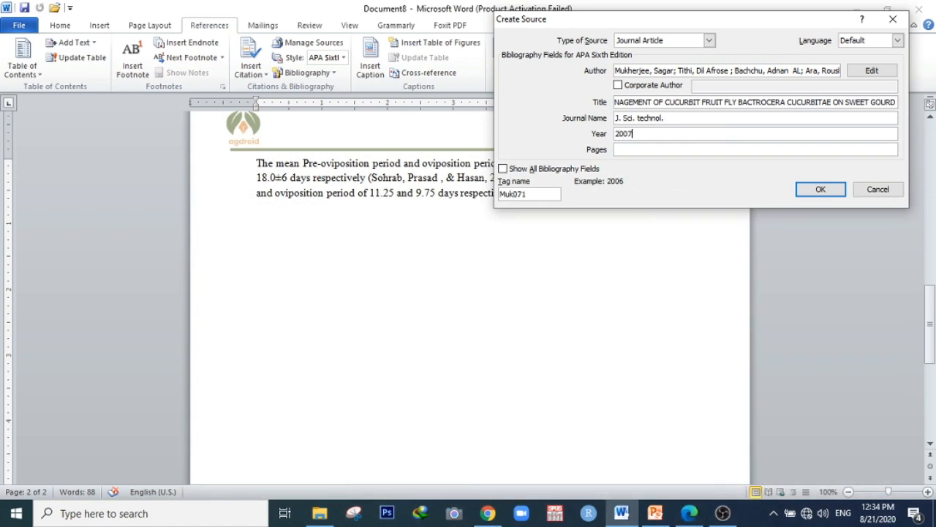
Copy the volume and page range from the PDF and set the source's Pages to 17-27
{"action": "left_click", "coordinate": [690, 512]}
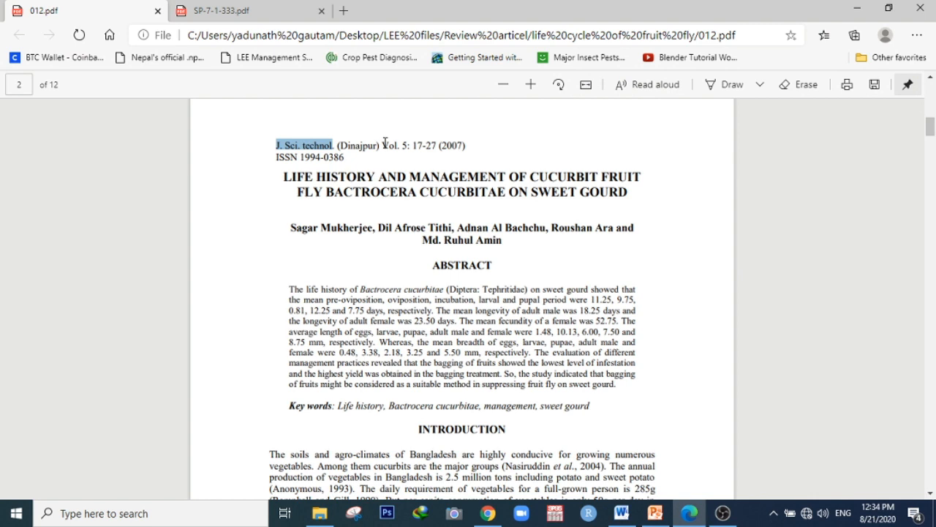
{"action": "left_click_drag", "start_coordinate": [382, 145], "coordinate": [438, 142]}
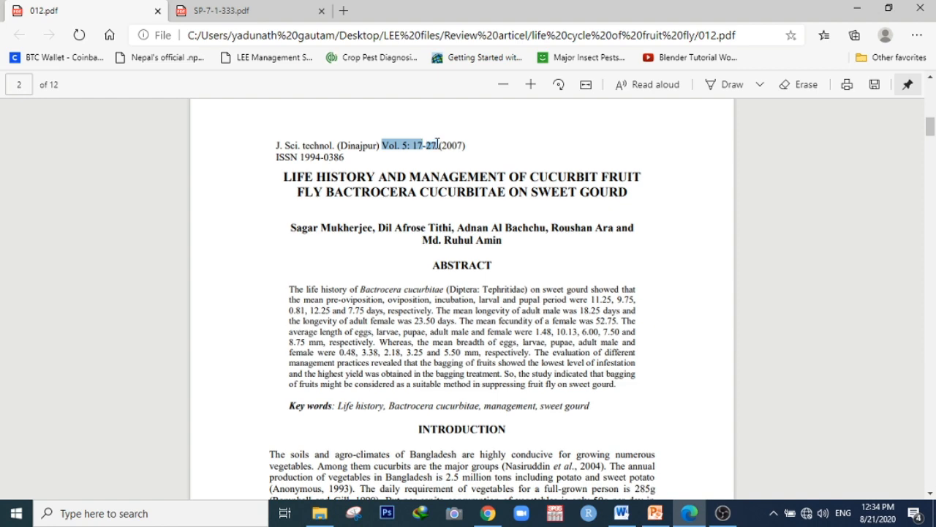
{"action": "left_click", "coordinate": [689, 513]}
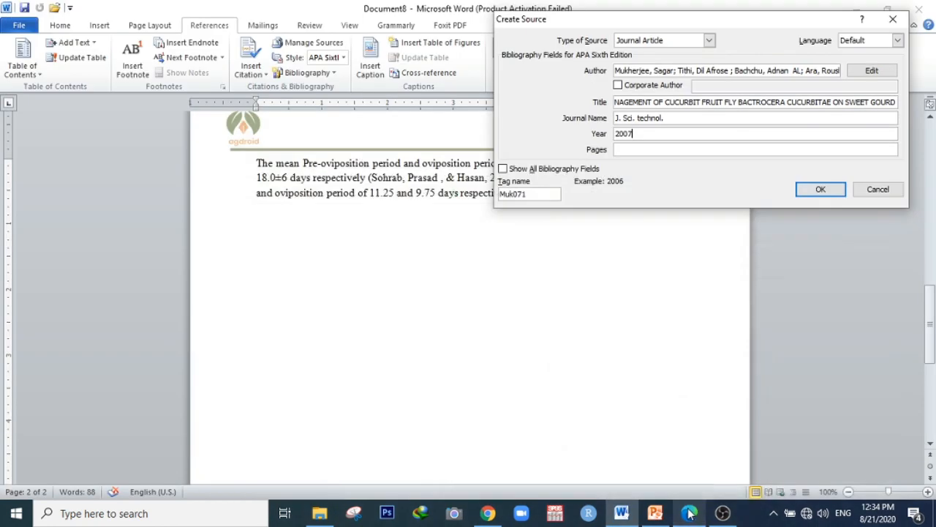
{"action": "left_click", "coordinate": [640, 150]}
{"action": "type", "text": "17-27"}
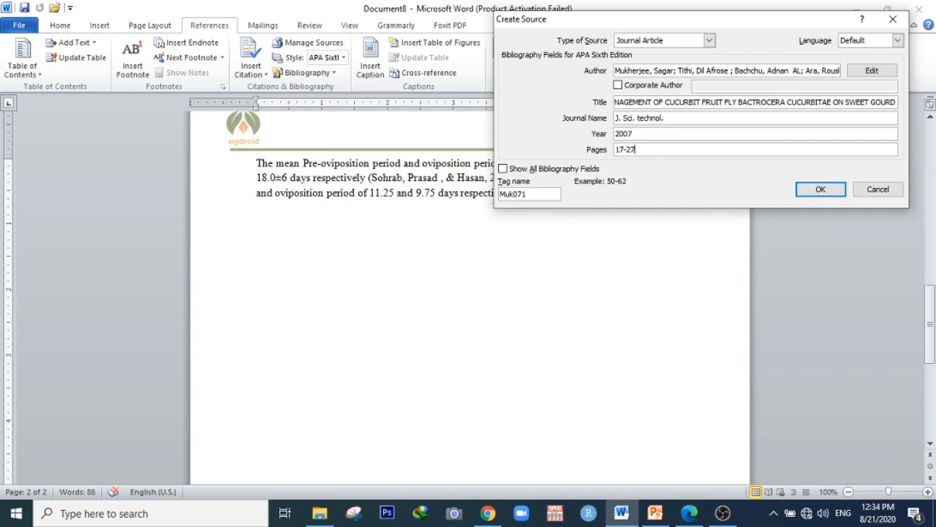
Show all bibliography fields, set the Volume to 5, and save the source to insert its citation
{"action": "left_click", "coordinate": [503, 169]}
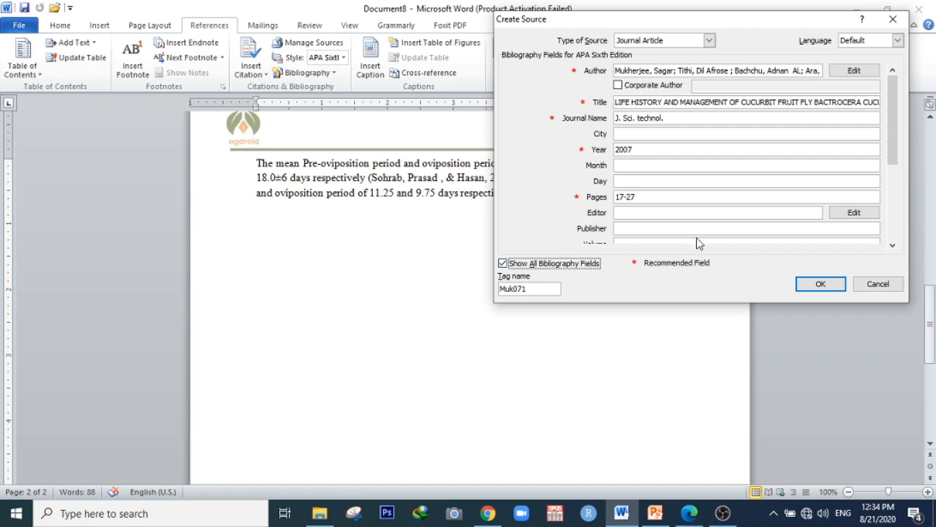
{"action": "left_click_drag", "start_coordinate": [889, 122], "coordinate": [896, 141]}
{"action": "left_click", "coordinate": [640, 196]}
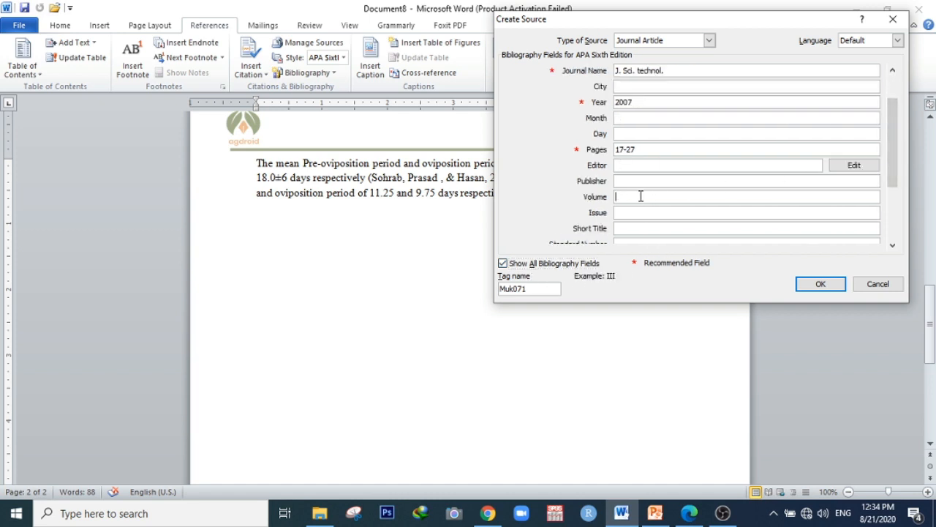
{"action": "left_click", "coordinate": [684, 514]}
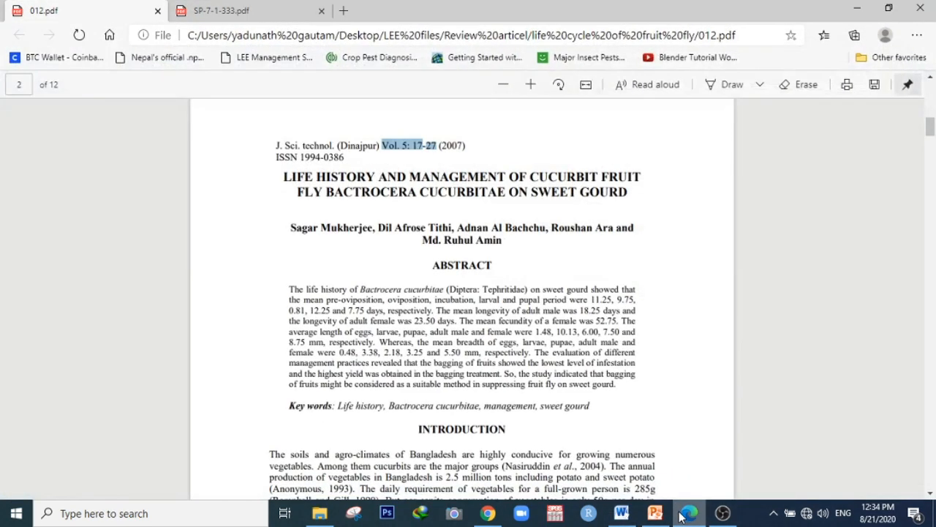
{"action": "left_click", "coordinate": [681, 515]}
{"action": "type", "text": "5"}
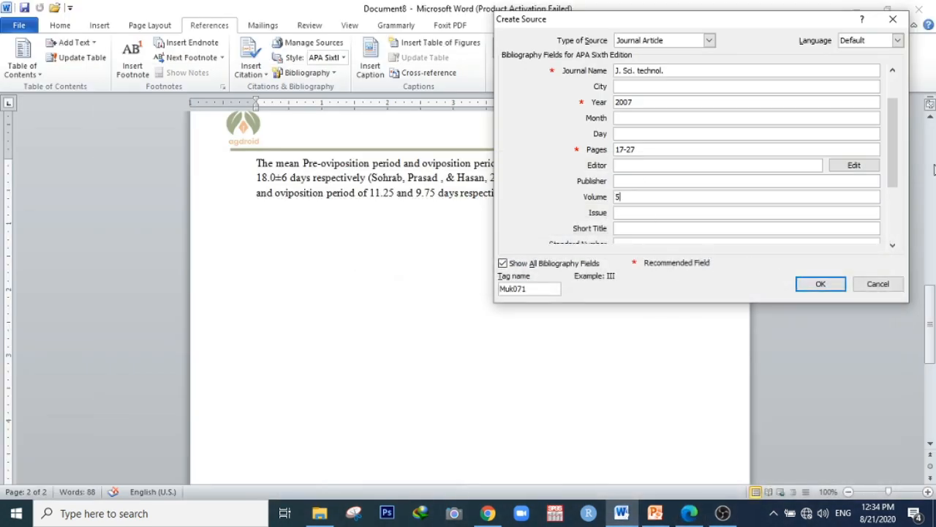
{"action": "scroll", "coordinate": [896, 115], "scroll_direction": "up", "scroll_amount": 1}
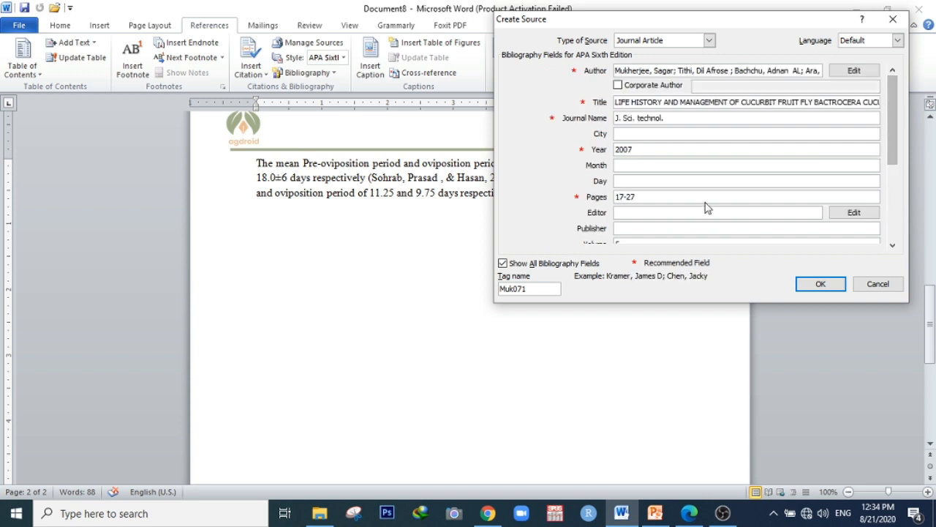
{"action": "left_click", "coordinate": [819, 283]}
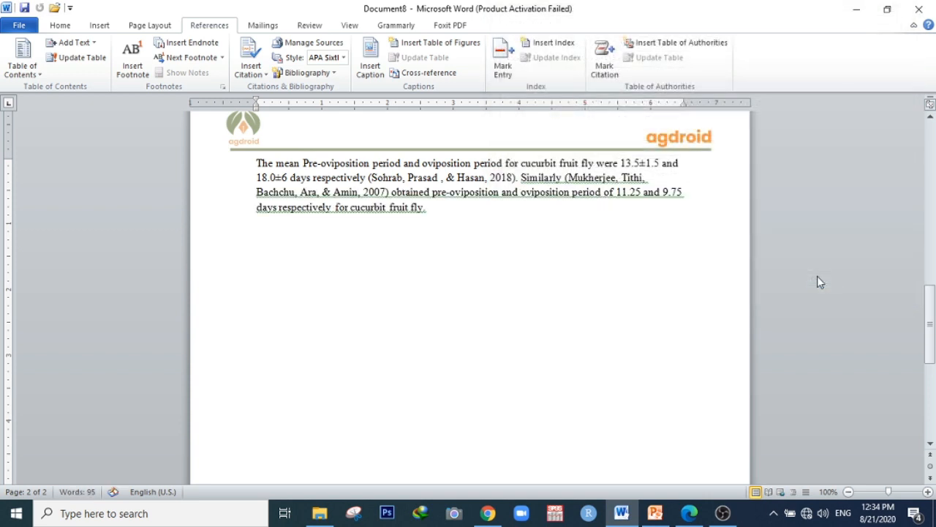
Ignore the grammar fragment flag on the sentence following the Mukherjee citation
{"action": "left_click", "coordinate": [604, 178]}
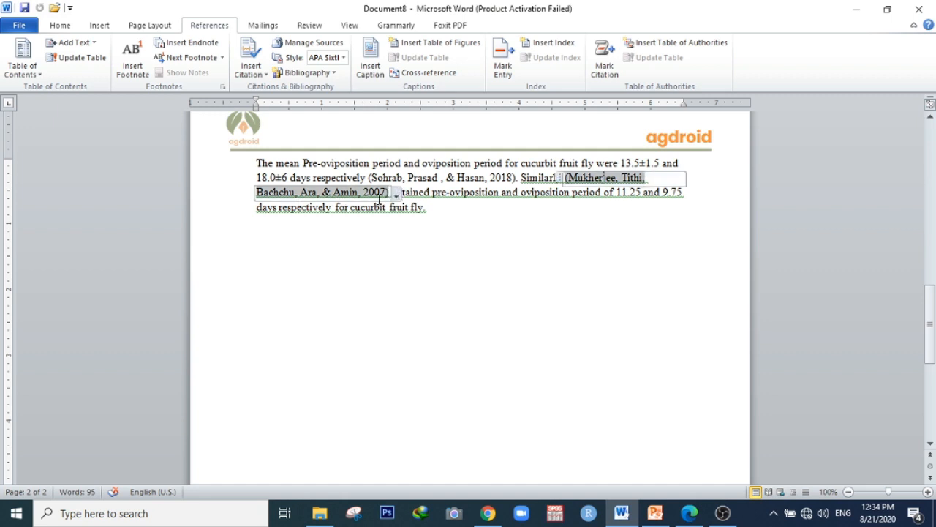
{"action": "left_click", "coordinate": [427, 208]}
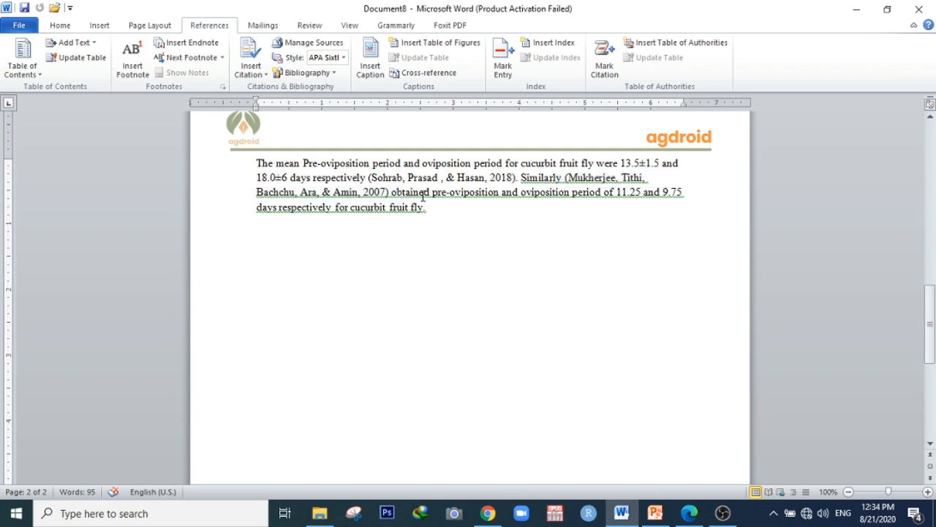
{"action": "right_click", "coordinate": [422, 196]}
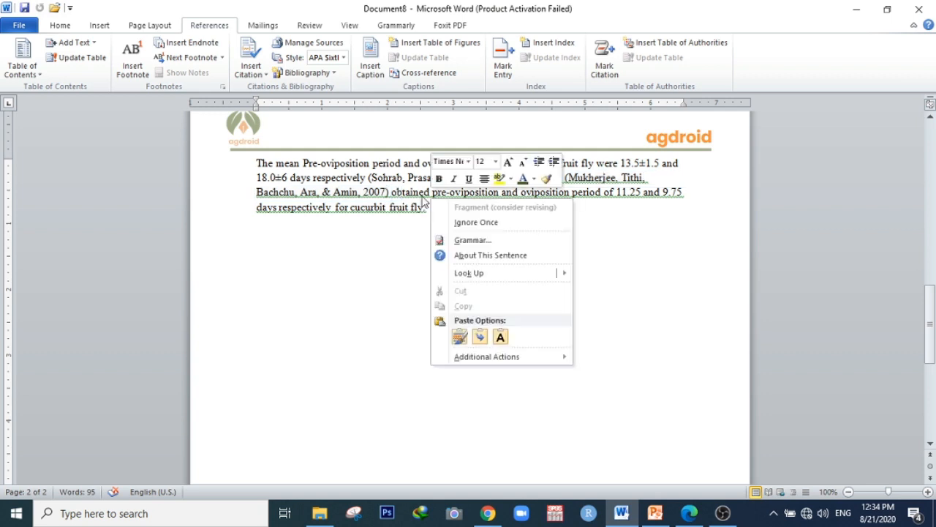
{"action": "left_click", "coordinate": [451, 218]}
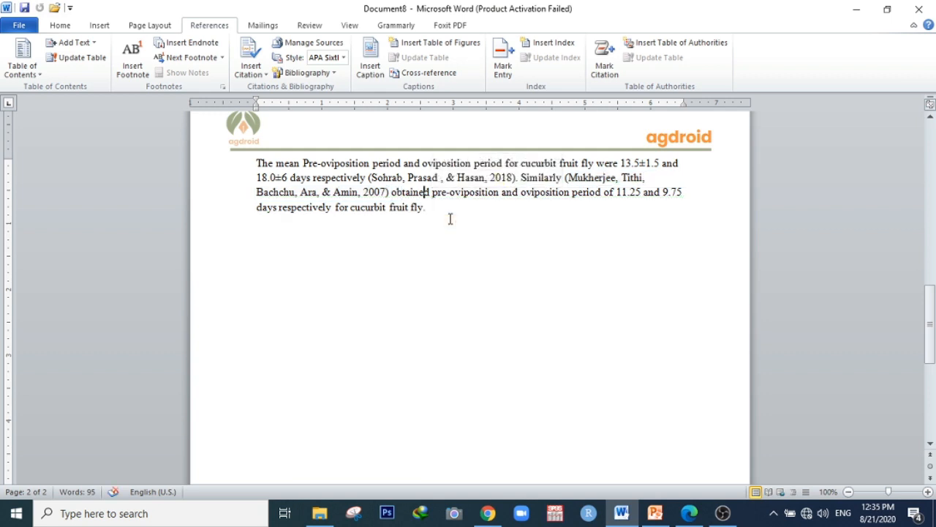
Convert the Mukherjee citation to static text
{"action": "left_click", "coordinate": [570, 180]}
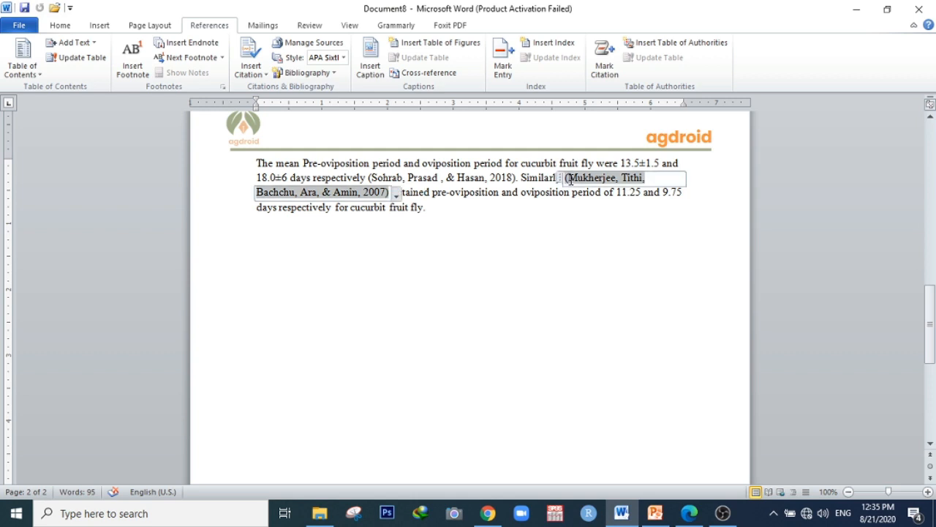
{"action": "left_click", "coordinate": [436, 211]}
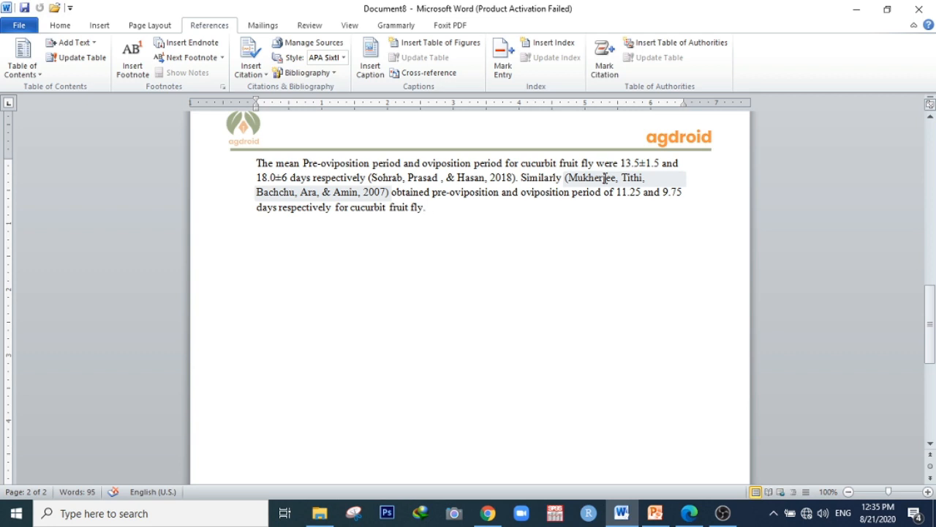
{"action": "left_click", "coordinate": [382, 192]}
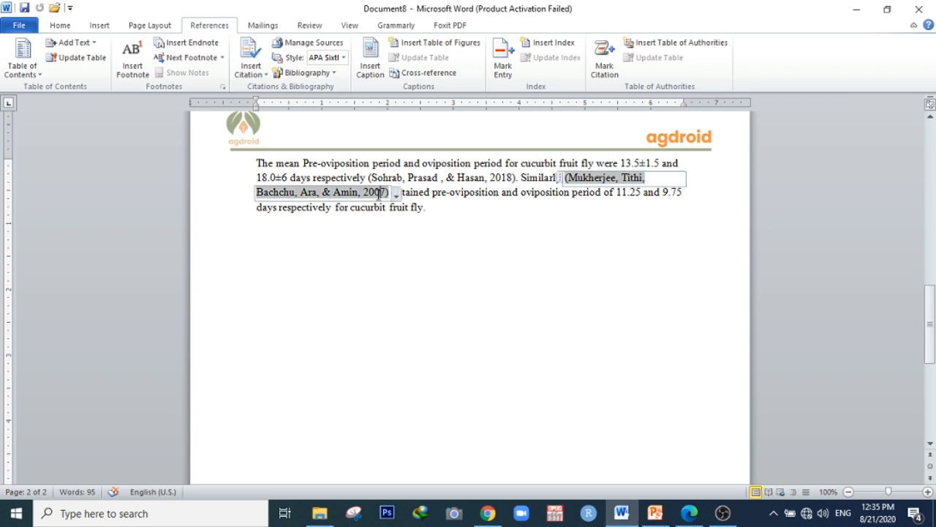
{"action": "left_click", "coordinate": [395, 196]}
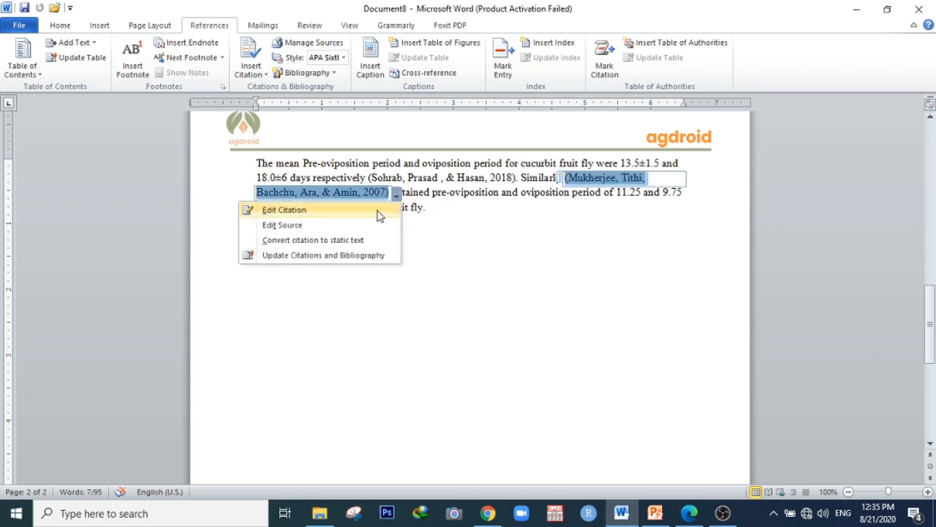
{"action": "left_click", "coordinate": [347, 242]}
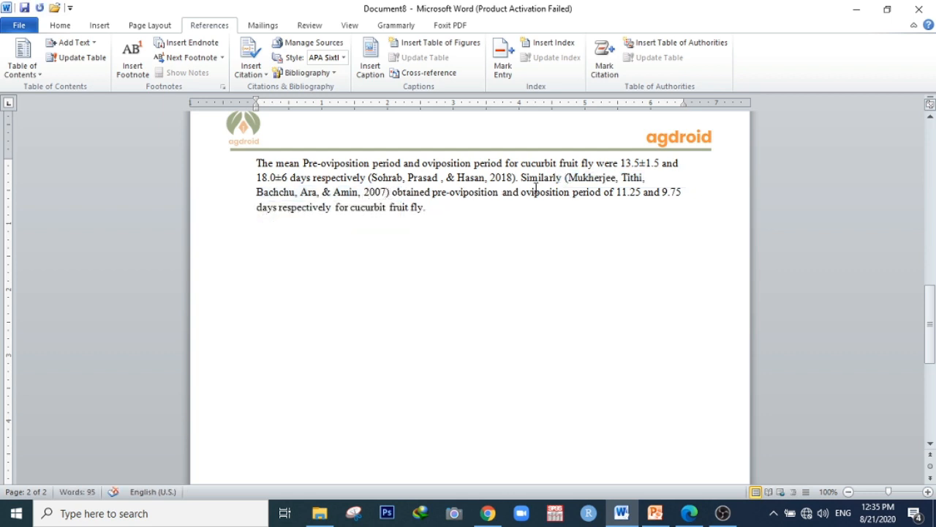
Rewrite the Mukherjee citation as narrative text 'Mukherjee et al., (2007)', removing the co-authors' names
{"action": "left_click", "coordinate": [363, 192]}
{"action": "type", "text": "("}
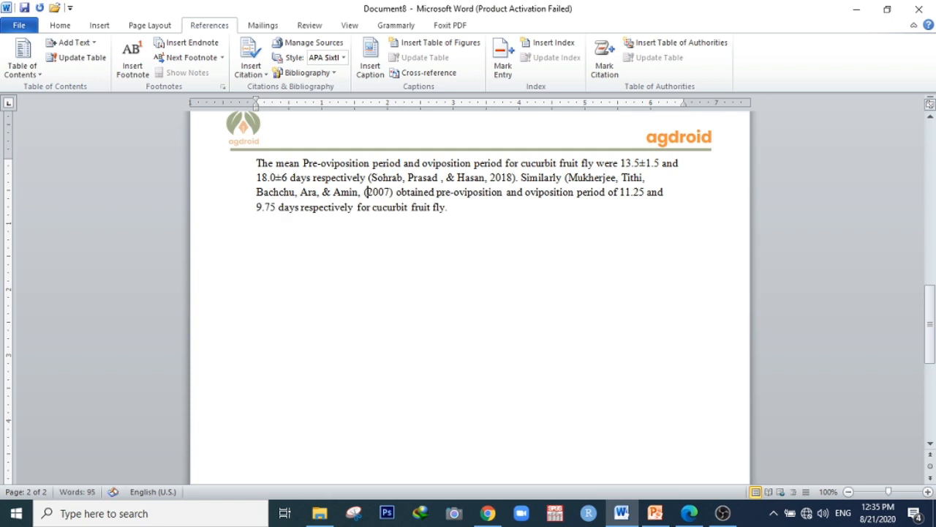
{"action": "key", "text": "Left"}
{"action": "key", "text": "Left"}
{"action": "key", "text": "Left"}
{"action": "key", "text": "BackSpace"}
{"action": "key", "text": "BackSpace"}
{"action": "key", "text": "BackSpace"}
{"action": "key", "text": "BackSpace"}
{"action": "key", "text": "BackSpace"}
{"action": "key", "text": "BackSpace"}
{"action": "key", "text": "BackSpace"}
{"action": "key", "text": "BackSpace"}
{"action": "key", "text": "BackSpace"}
{"action": "key", "text": "BackSpace"}
{"action": "key", "text": "BackSpace"}
{"action": "key", "text": "BackSpace"}
{"action": "key", "text": "BackSpace"}
{"action": "key", "text": "BackSpace"}
{"action": "key", "text": "BackSpace"}
{"action": "key", "text": "BackSpace"}
{"action": "key", "text": "BackSpace"}
{"action": "key", "text": "BackSpace"}
{"action": "key", "text": "BackSpace"}
{"action": "key", "text": "BackSpace"}
{"action": "key", "text": "BackSpace"}
{"action": "key", "text": "BackSpace"}
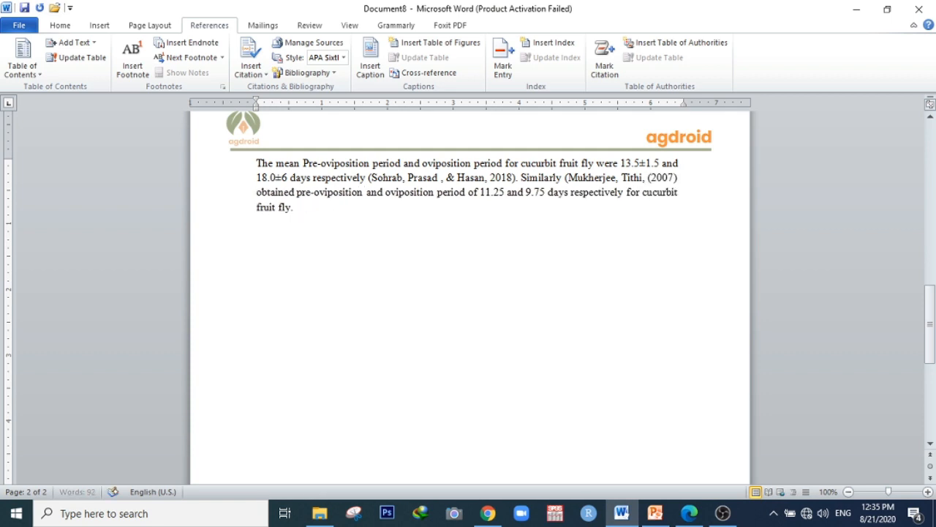
{"action": "key", "text": "BackSpace"}
{"action": "key", "text": "BackSpace"}
{"action": "key", "text": "BackSpace"}
{"action": "key", "text": "BackSpace"}
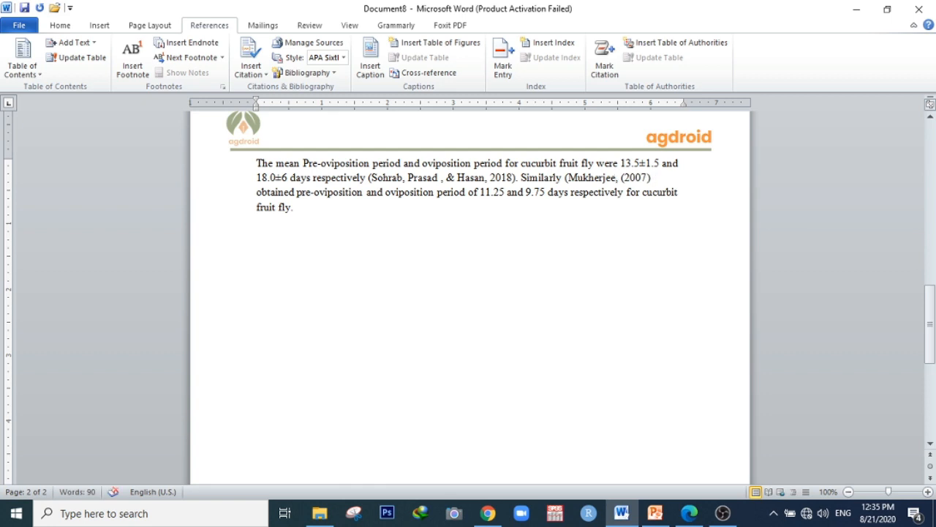
{"action": "type", "text": "et al"}
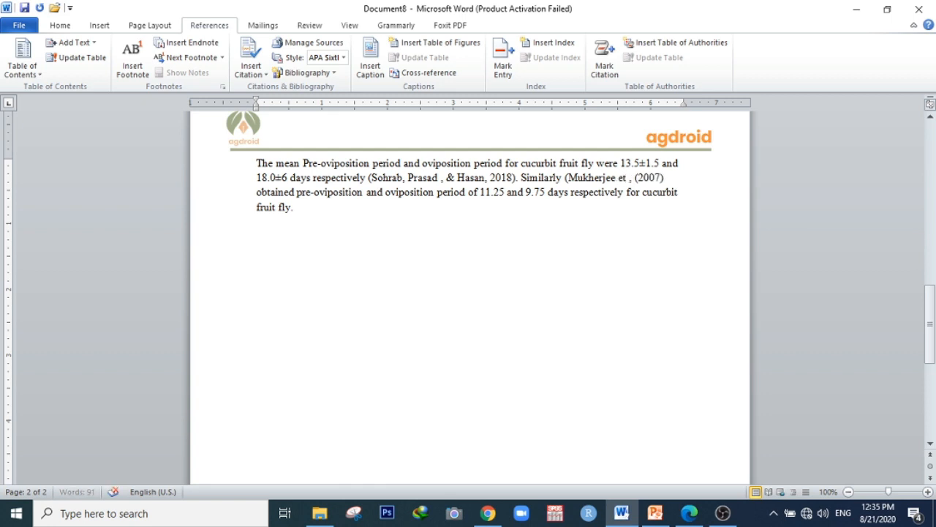
{"action": "key", "text": "Delete"}
{"action": "type", "text": ".,"}
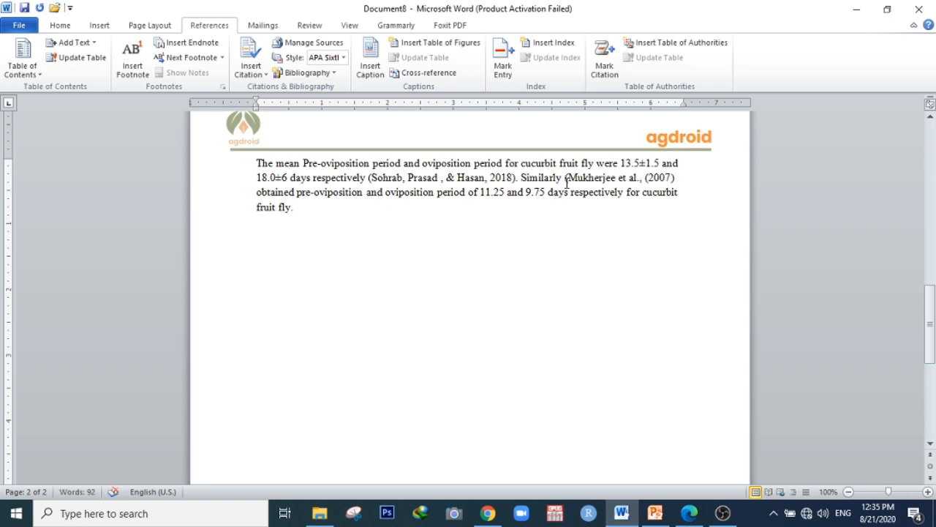
Remove the opening parenthesis before Mukherjee in the narrative citation
{"action": "left_click", "coordinate": [569, 180]}
{"action": "key", "text": "BackSpace"}
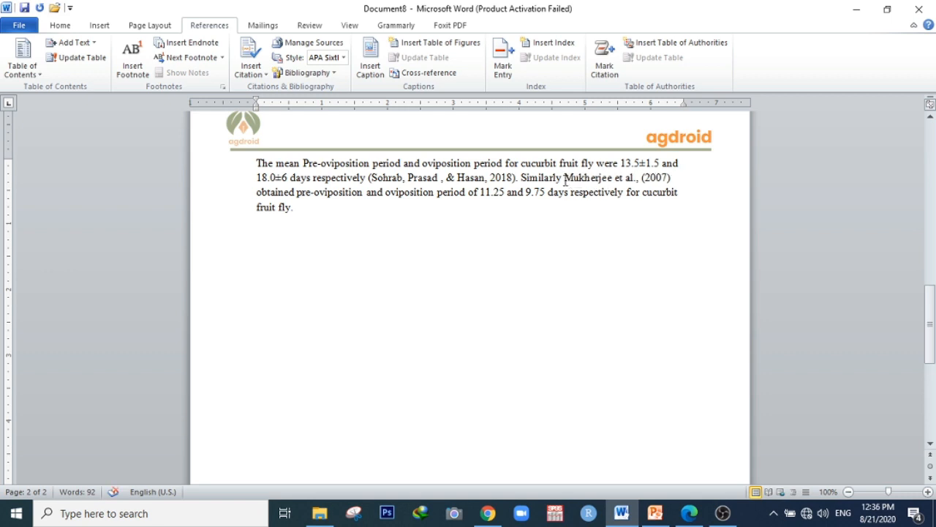
{"action": "left_click_drag", "start_coordinate": [564, 178], "coordinate": [675, 178]}
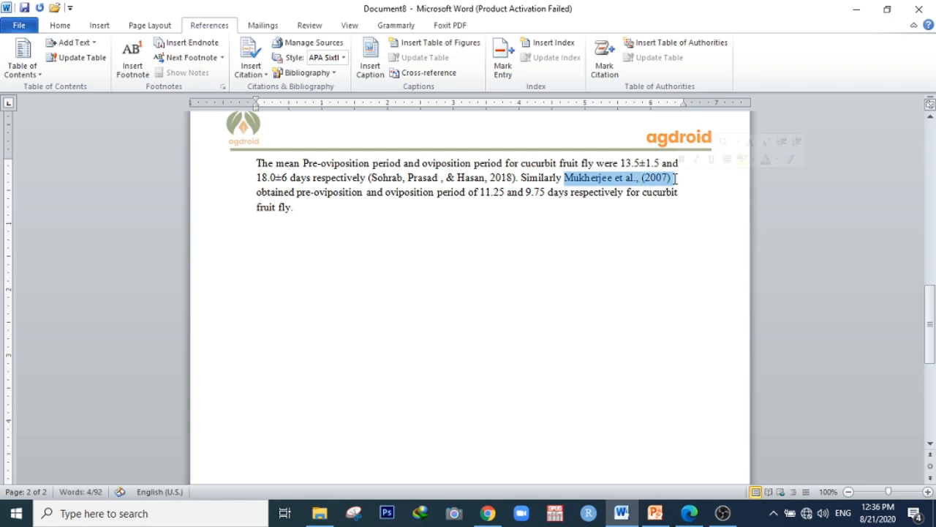
{"action": "left_click", "coordinate": [330, 209]}
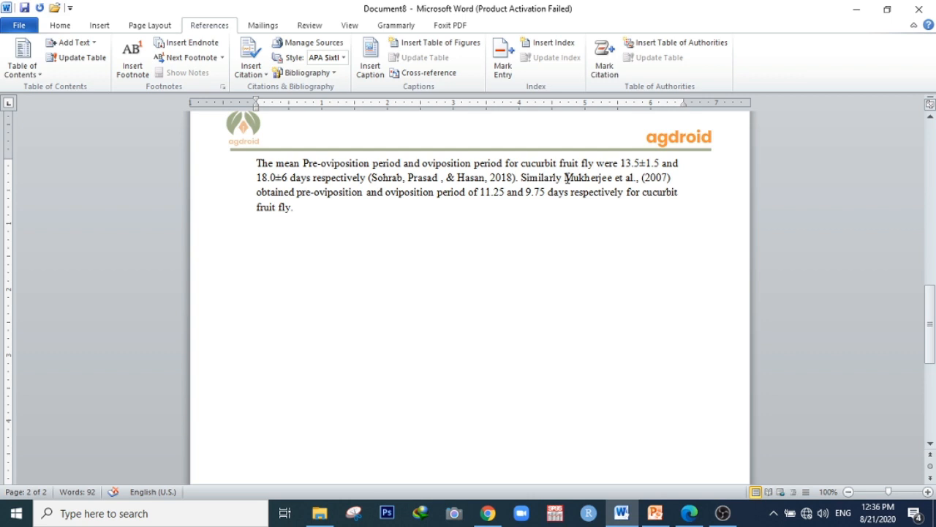
{"action": "left_click_drag", "start_coordinate": [568, 177], "coordinate": [674, 183]}
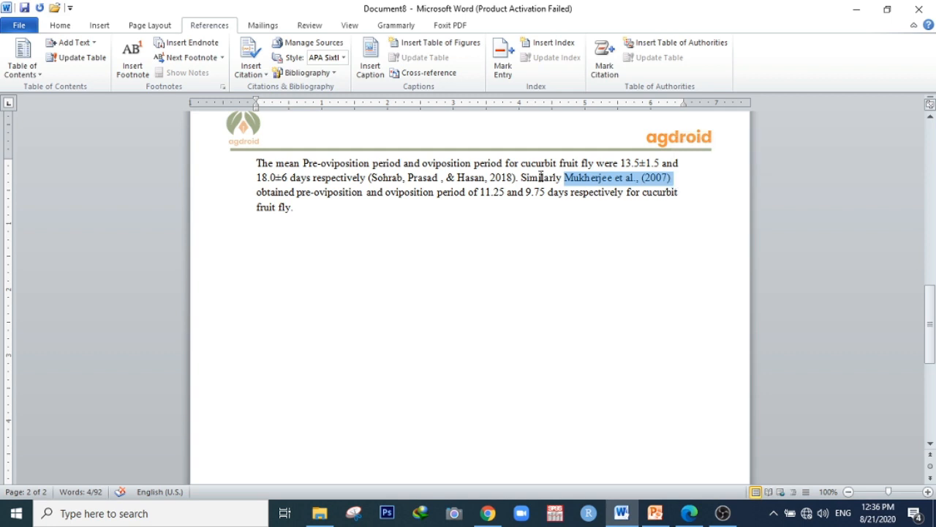
Convert the Sohrab, Prasad & Hasan citation to static text
{"action": "left_click", "coordinate": [482, 178]}
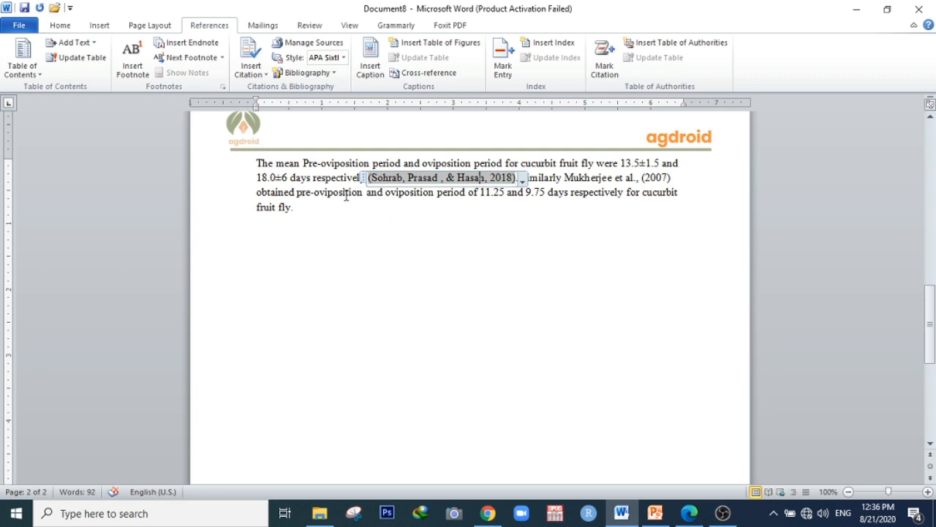
{"action": "left_click", "coordinate": [345, 192]}
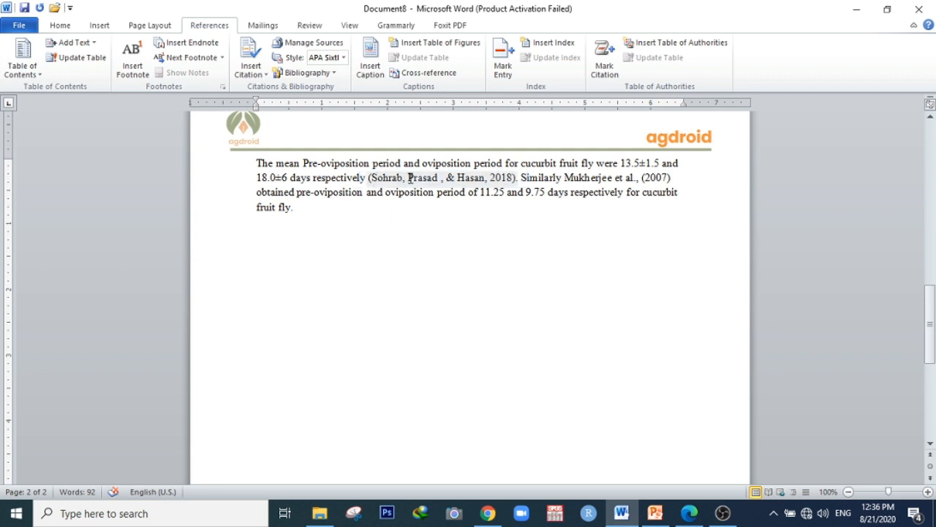
{"action": "left_click", "coordinate": [476, 178]}
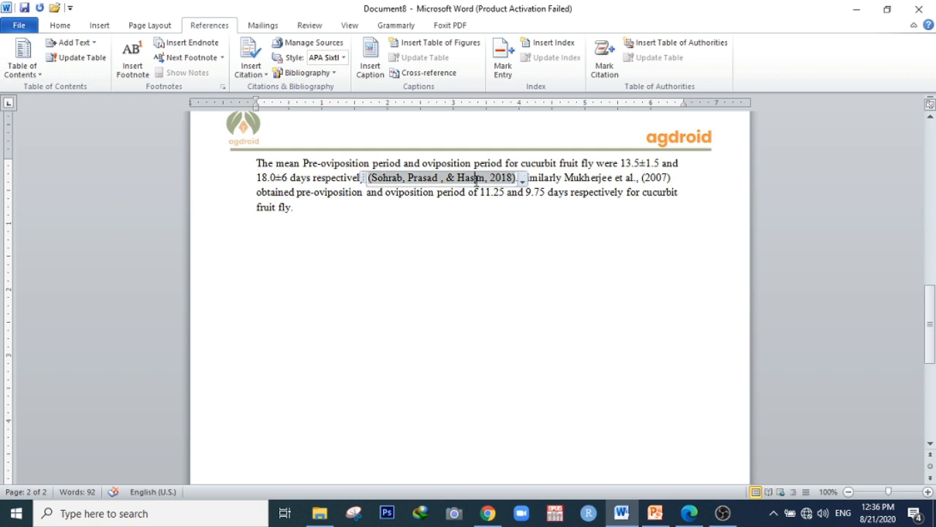
{"action": "left_click", "coordinate": [522, 180]}
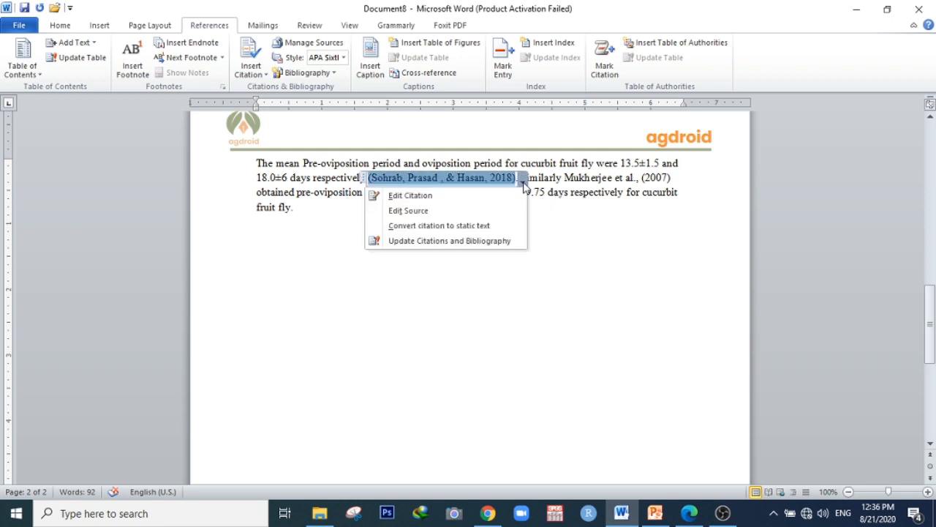
{"action": "left_click", "coordinate": [472, 227]}
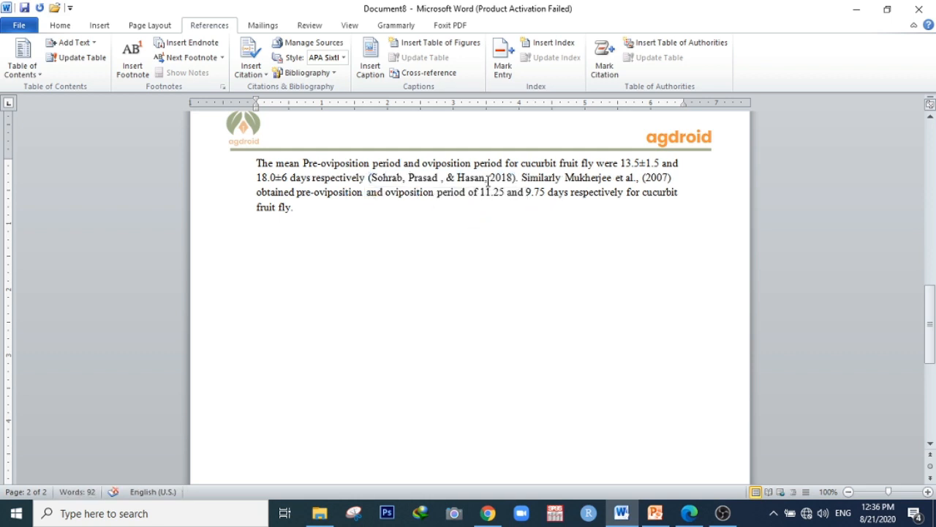
Rewrite the Sohrab citation as '(Sohrab et al., 2018)', removing the co-authors' names
{"action": "left_click", "coordinate": [491, 178]}
{"action": "type", "text": "("}
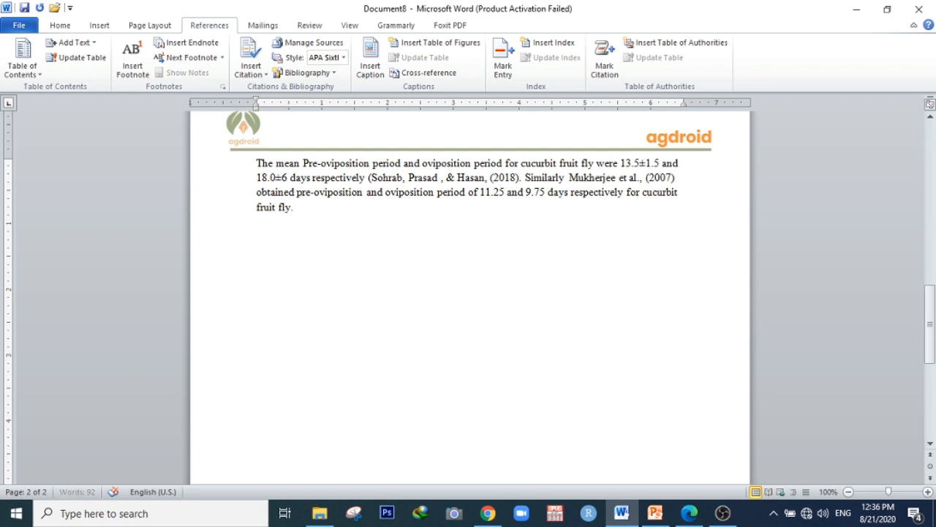
{"action": "left_click", "coordinate": [486, 181]}
{"action": "key", "text": "BackSpace"}
{"action": "key", "text": "BackSpace"}
{"action": "key", "text": "BackSpace"}
{"action": "key", "text": "BackSpace"}
{"action": "key", "text": "BackSpace"}
{"action": "key", "text": "BackSpace"}
{"action": "key", "text": "BackSpace"}
{"action": "key", "text": "BackSpace"}
{"action": "key", "text": "BackSpace"}
{"action": "key", "text": "BackSpace"}
{"action": "key", "text": "BackSpace"}
{"action": "key", "text": "BackSpace"}
{"action": "key", "text": "BackSpace"}
{"action": "key", "text": "BackSpace"}
{"action": "key", "text": "BackSpace"}
{"action": "key", "text": "BackSpace"}
{"action": "key", "text": "BackSpace"}
{"action": "key", "text": "BackSpace"}
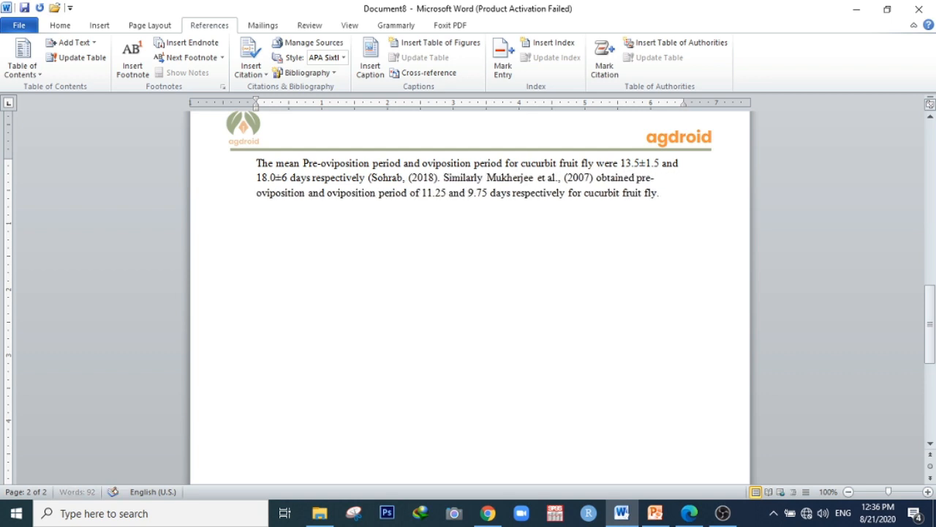
{"action": "type", "text": "et al."}
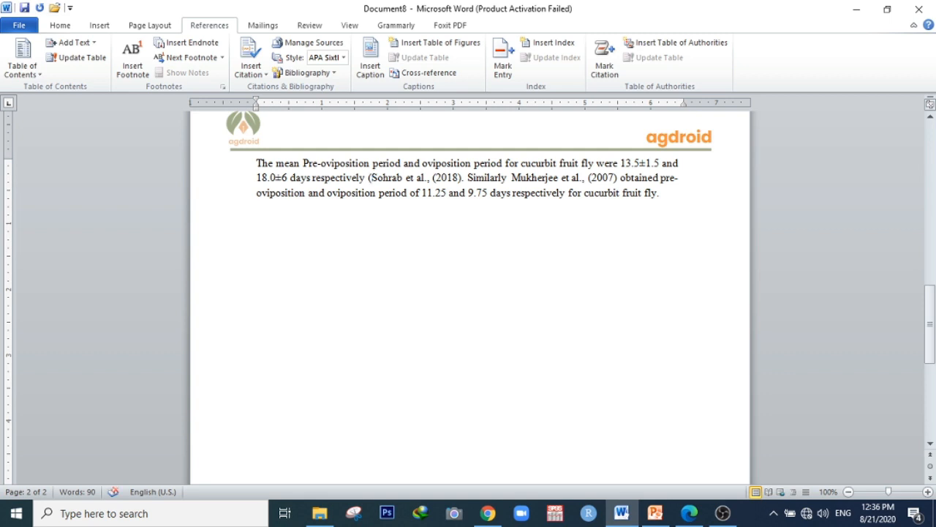
{"action": "left_click", "coordinate": [437, 178]}
{"action": "key", "text": "BackSpace"}
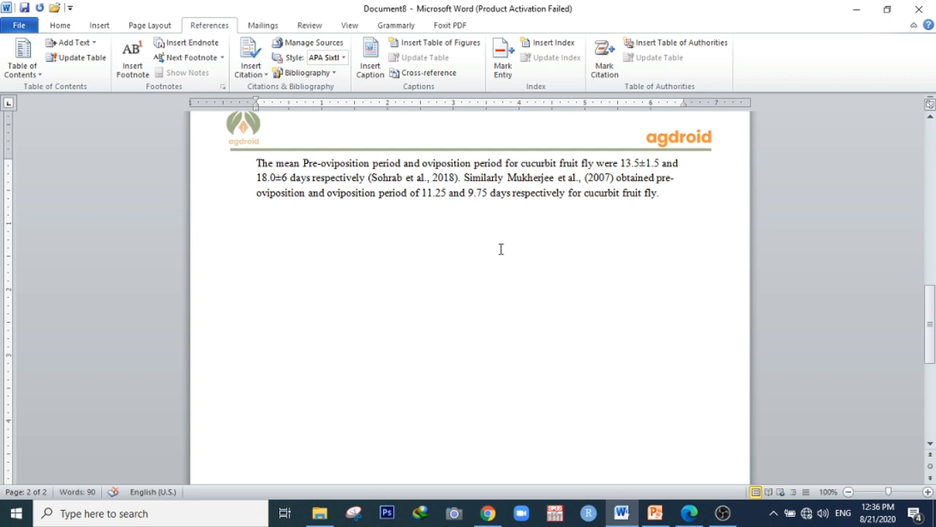
Start a new empty line below the paragraph
{"action": "left_click", "coordinate": [662, 193]}
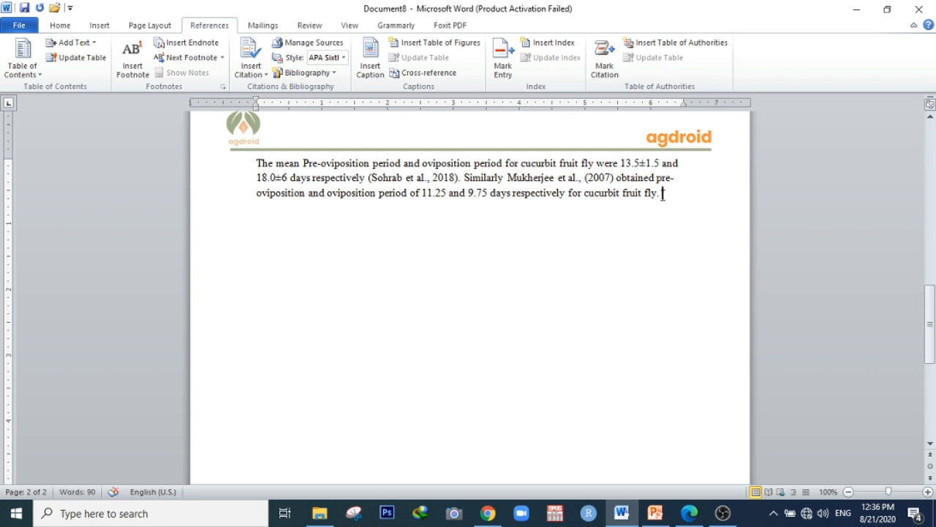
{"action": "left_click", "coordinate": [266, 76]}
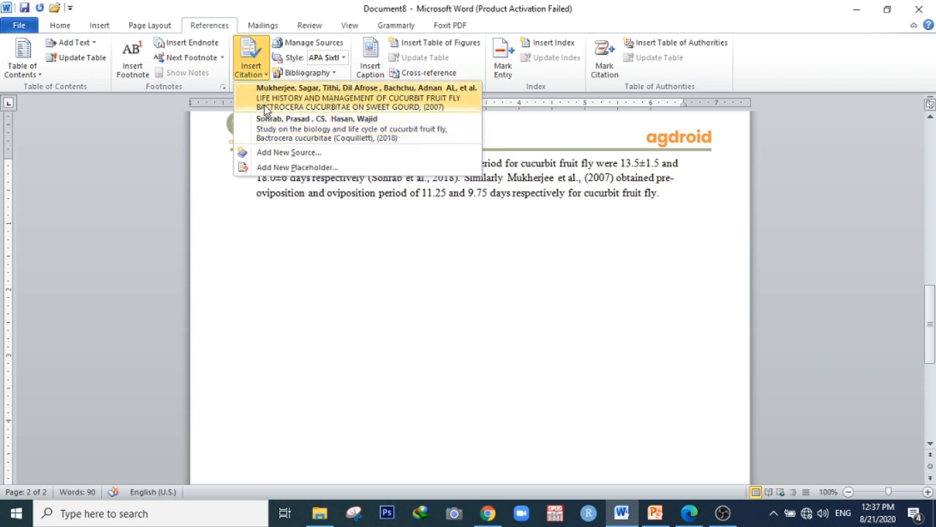
{"action": "left_click", "coordinate": [554, 261]}
{"action": "left_click", "coordinate": [670, 205]}
{"action": "key", "text": "Return"}
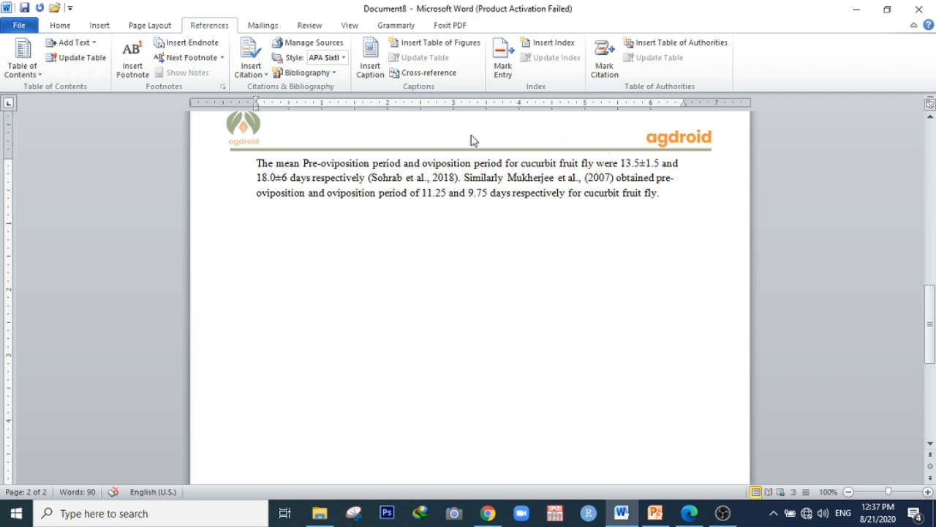
Insert a built-in Works Cited bibliography on the new line
{"action": "left_click", "coordinate": [329, 74]}
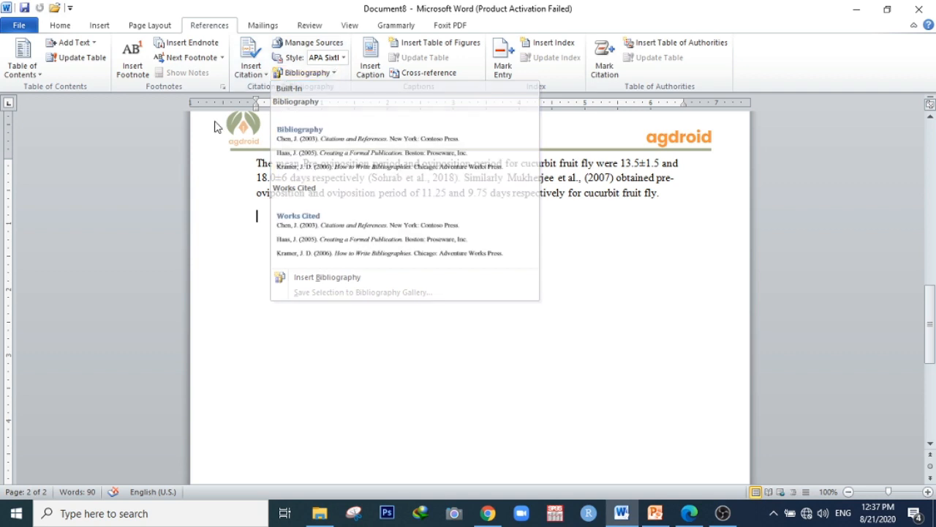
{"action": "left_click", "coordinate": [215, 130]}
{"action": "left_click", "coordinate": [314, 76]}
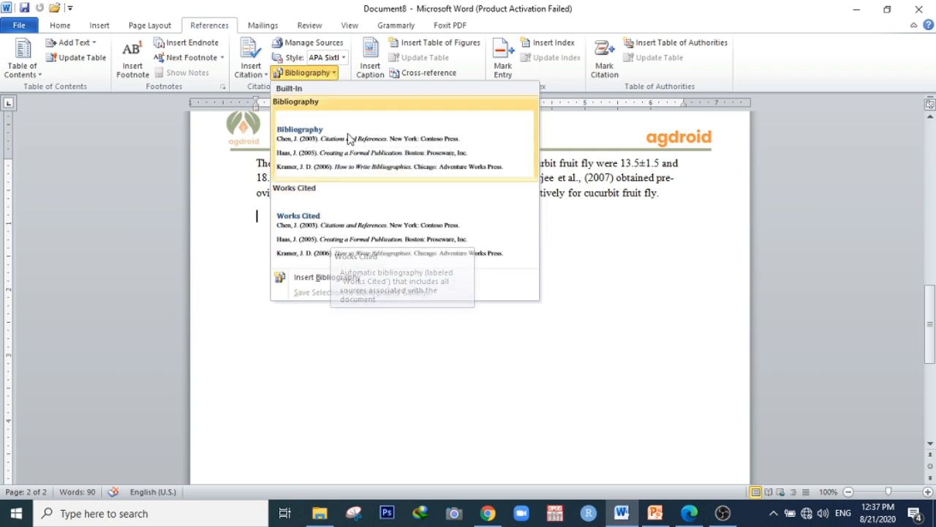
{"action": "left_click", "coordinate": [359, 210]}
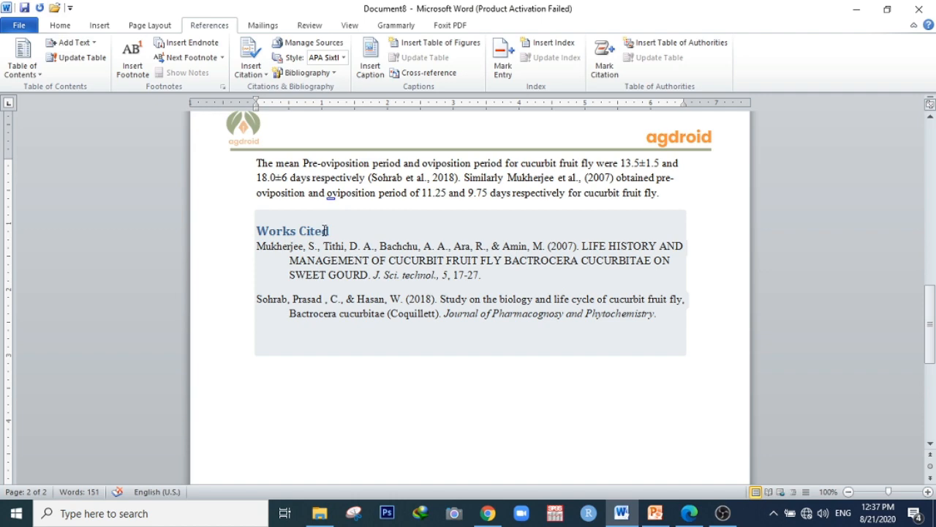
{"action": "left_click", "coordinate": [335, 74]}
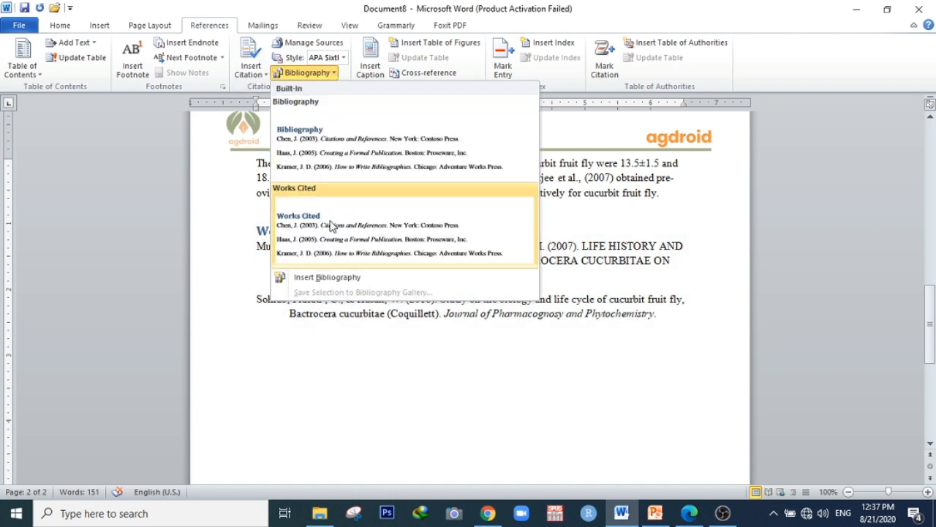
{"action": "left_click", "coordinate": [249, 370]}
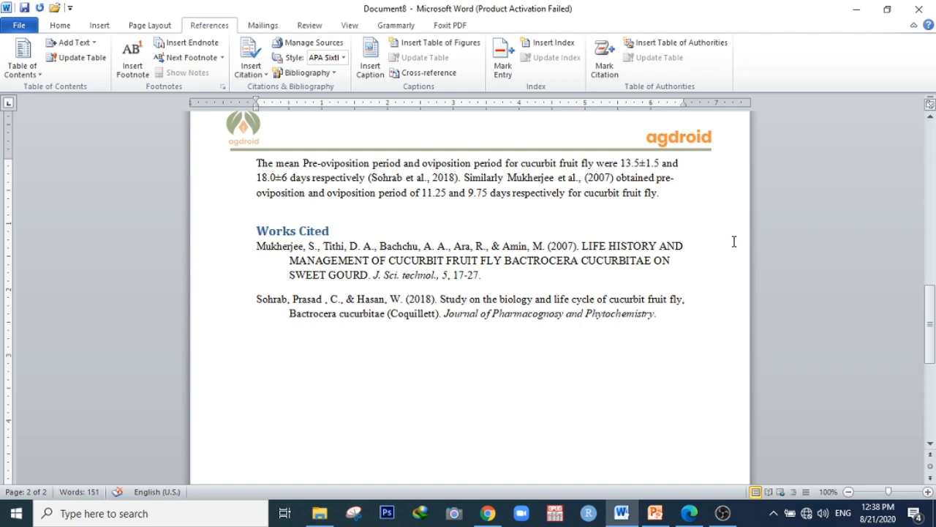
{"action": "scroll", "coordinate": [734, 242], "scroll_direction": "up", "scroll_amount": 1}
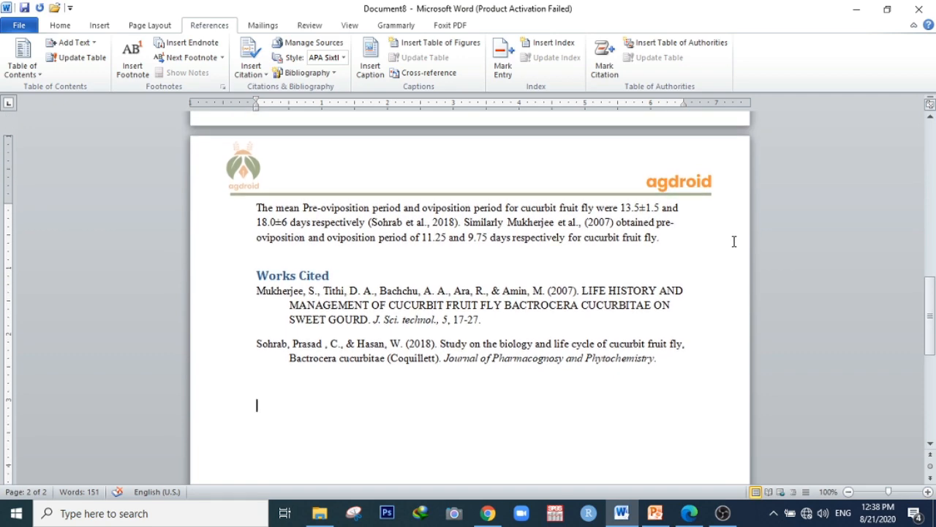
{"action": "scroll", "coordinate": [734, 241], "scroll_direction": "down", "scroll_amount": 1}
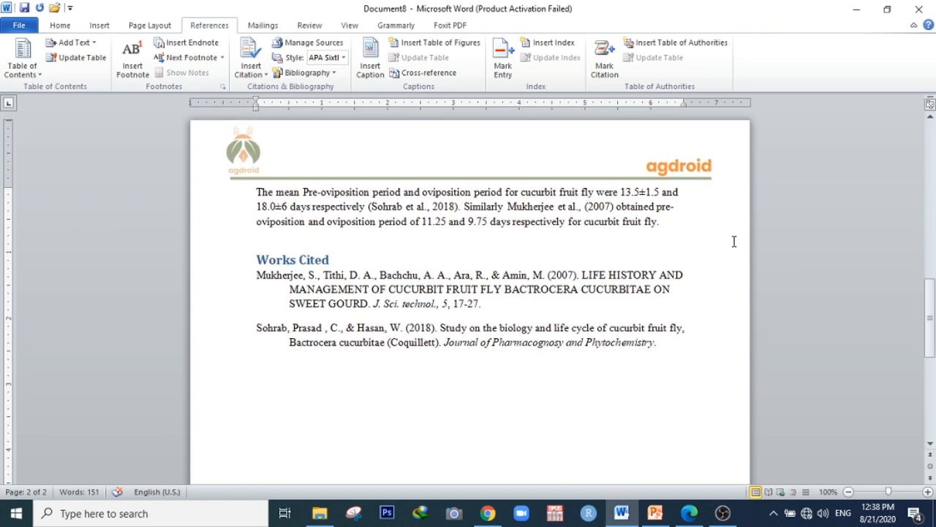